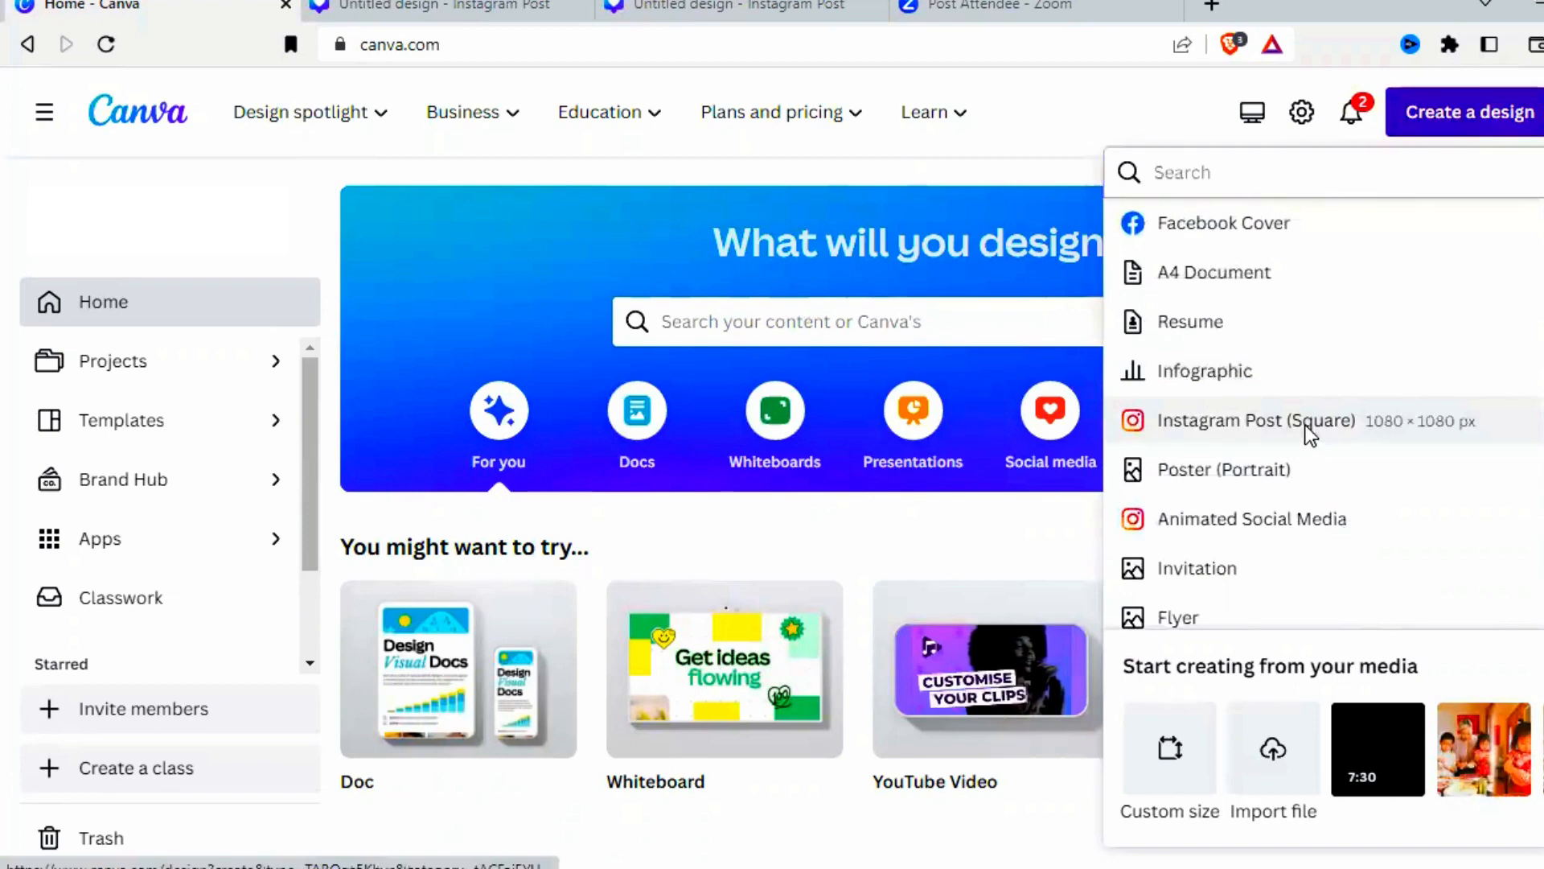
# - Create a square Instagram post design and search the elements for "puzzel piece" frames
pyautogui.click(1305, 428)
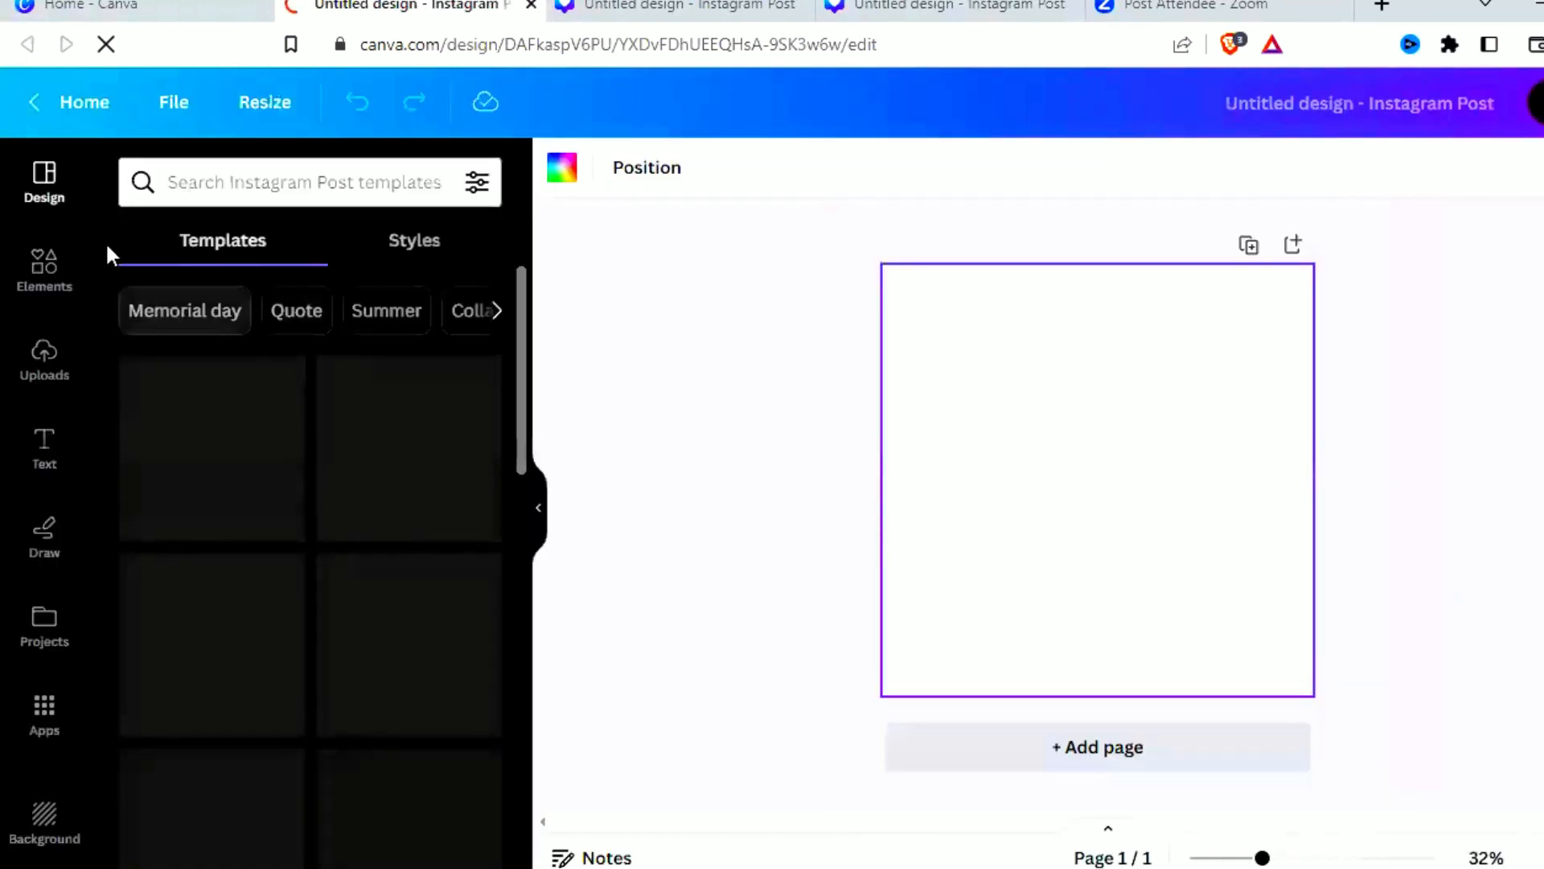
pyautogui.click(67, 280)
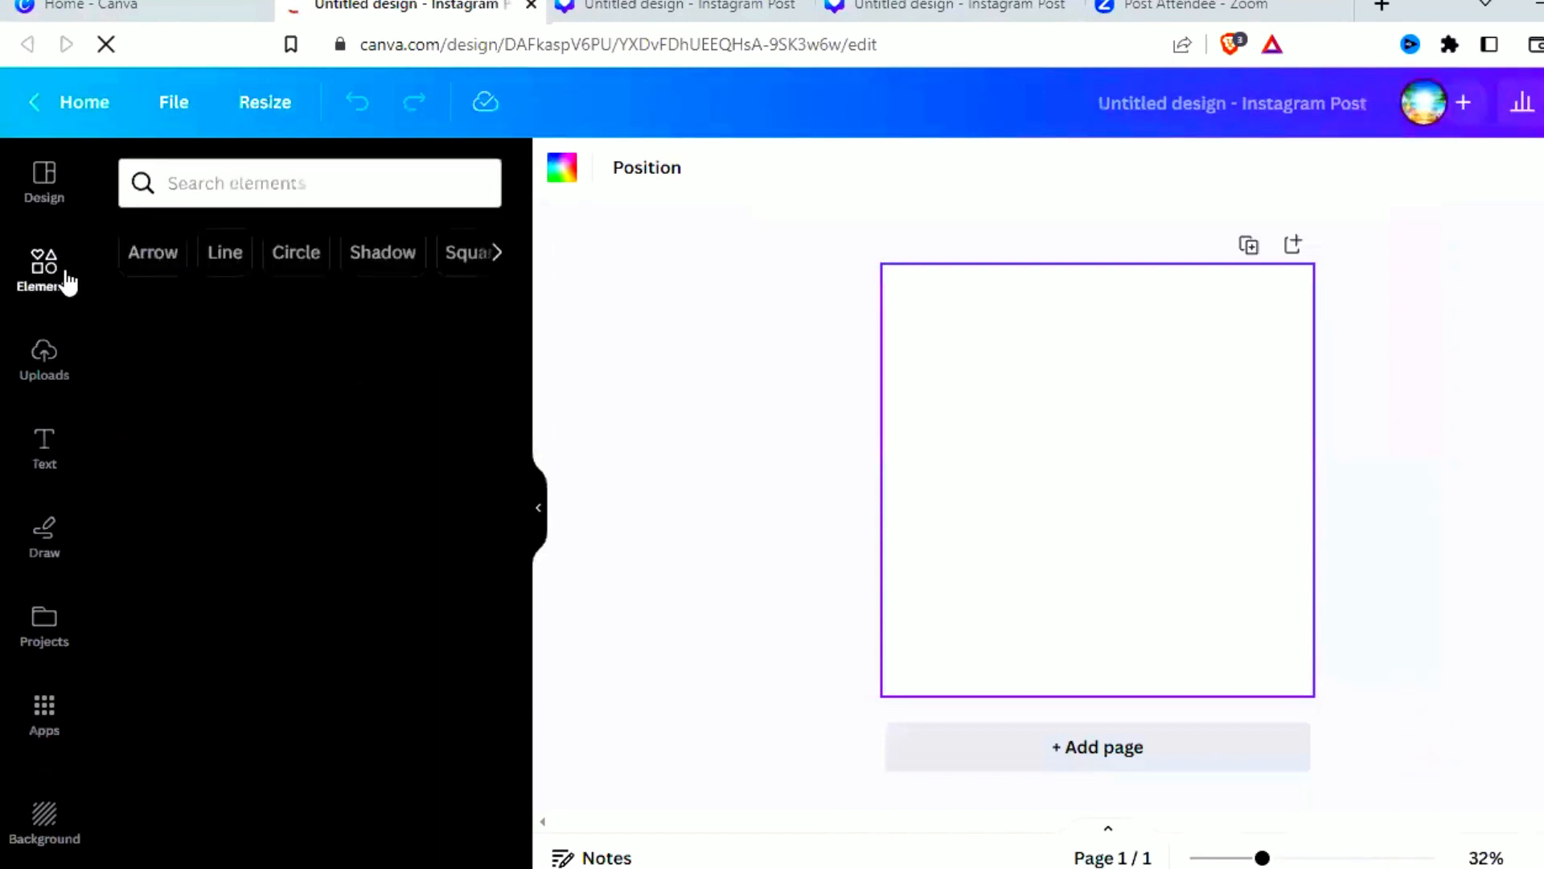
pyautogui.click(276, 179)
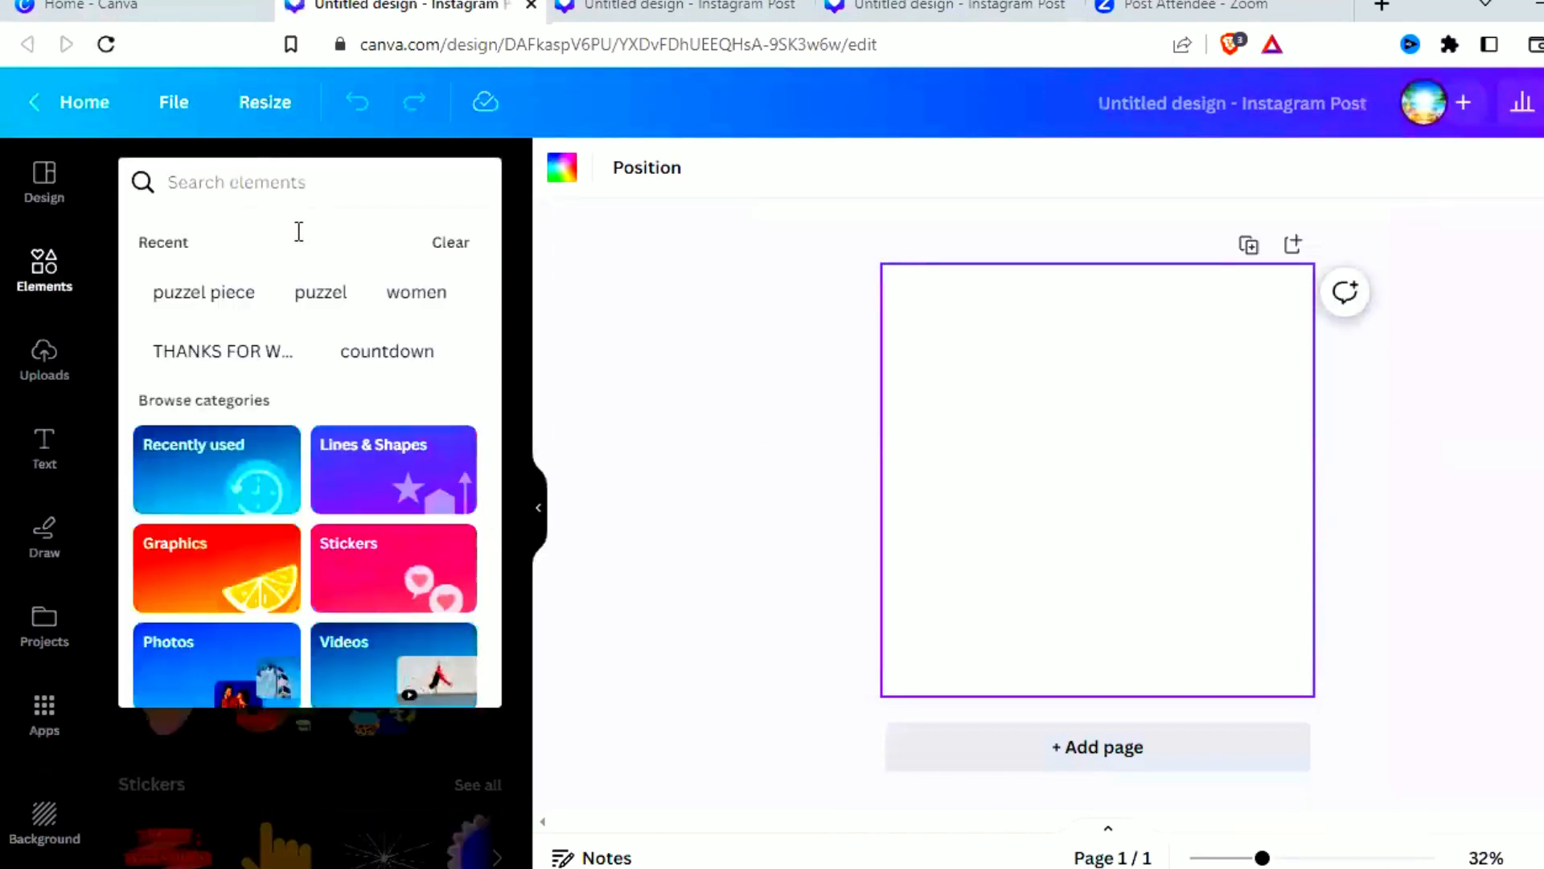
pyautogui.click(223, 326)
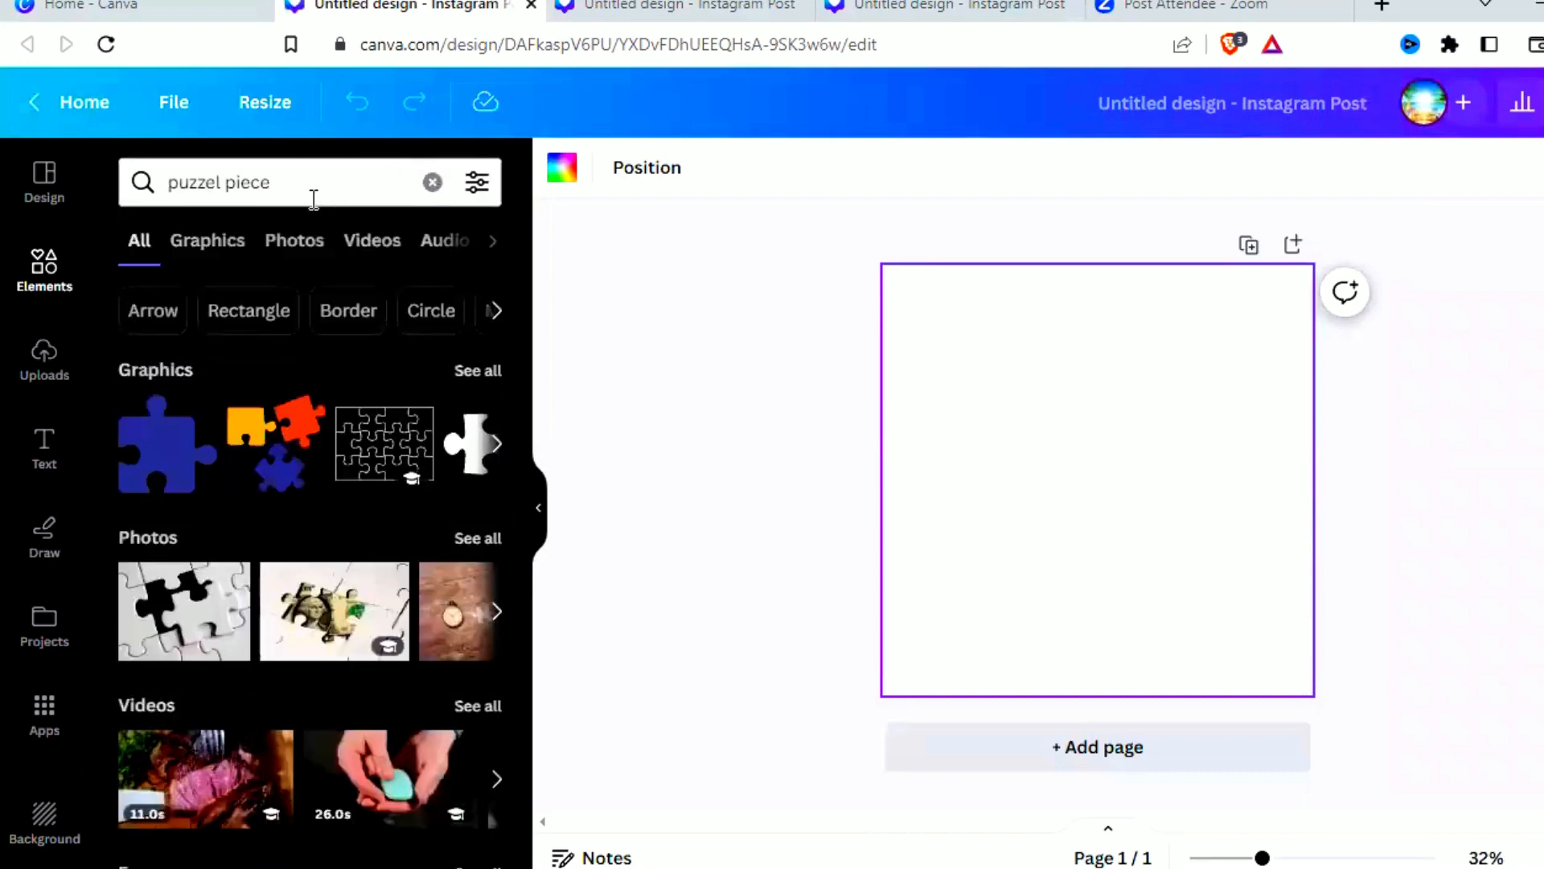
pyautogui.scroll(-5, 258, 543)
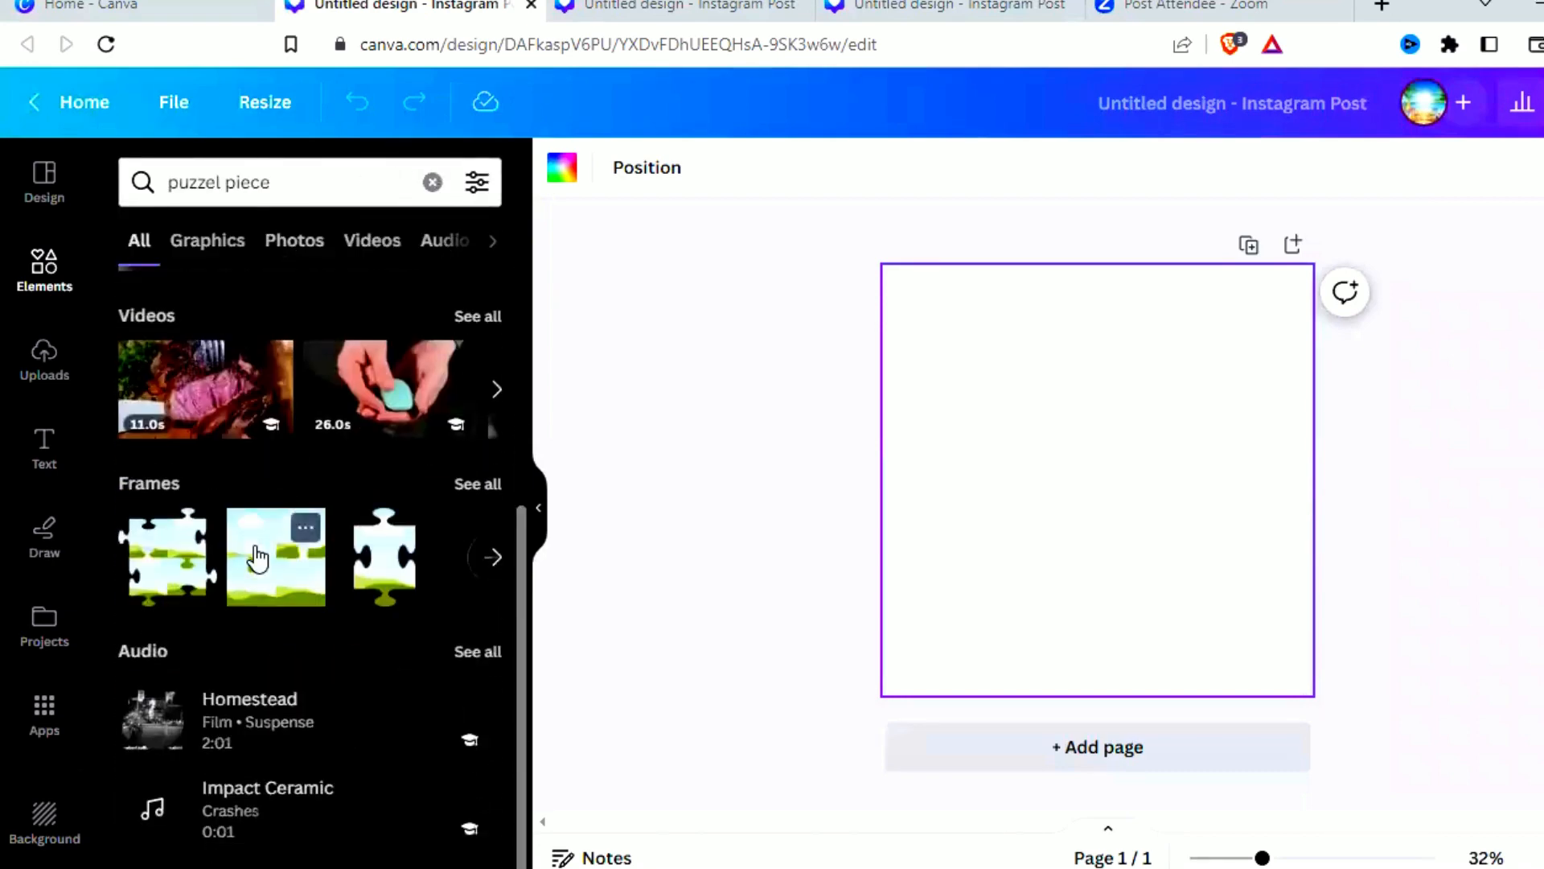
pyautogui.click(460, 486)
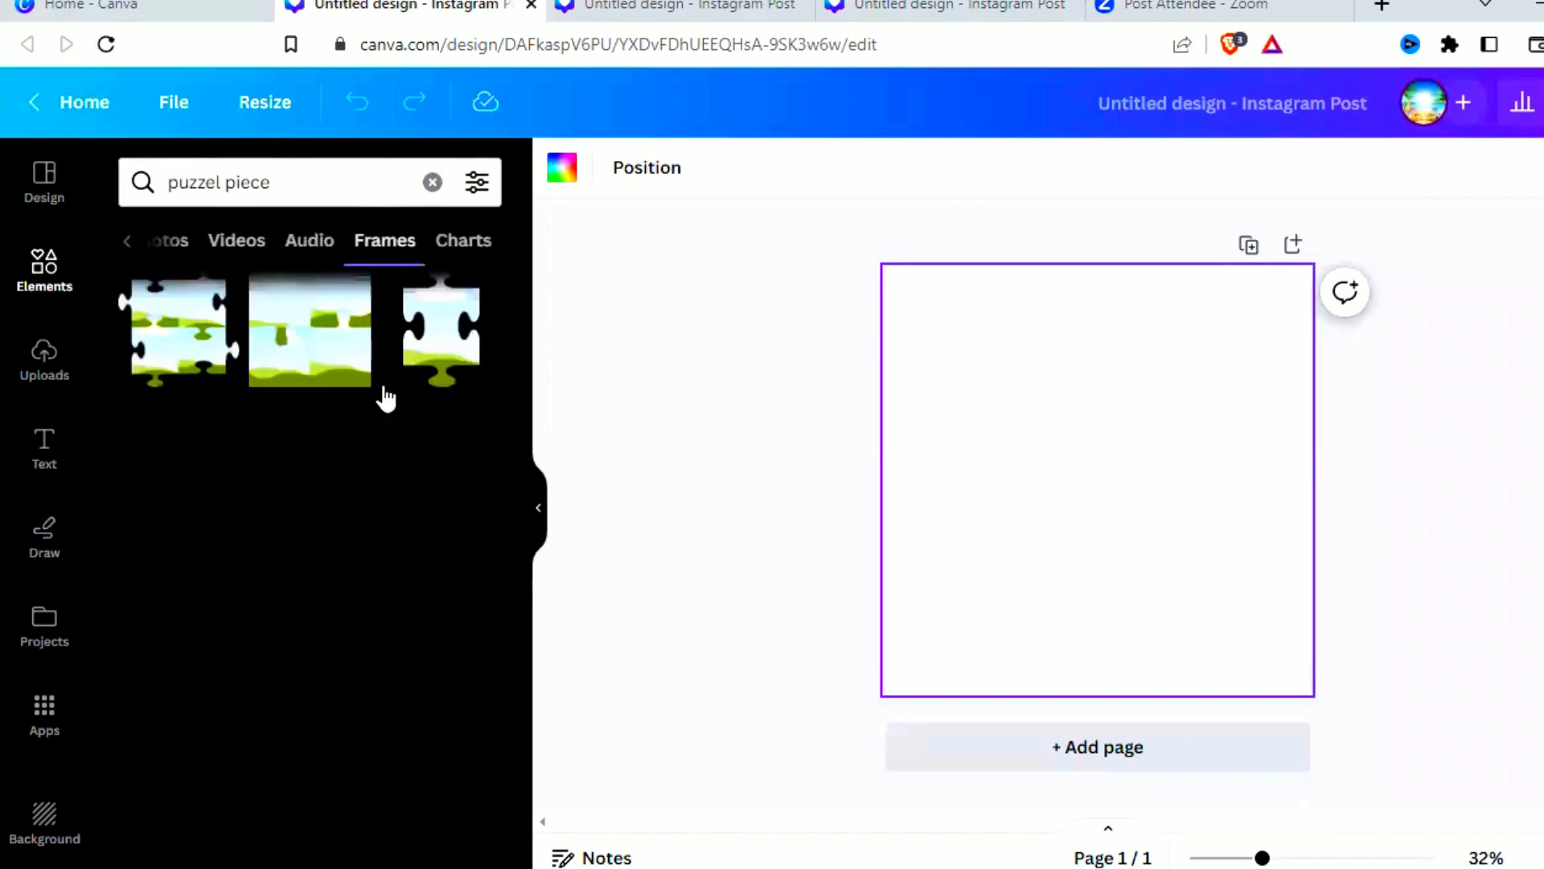
# - Add the single puzzle-piece frame, shrink it and place it in the upper-left part of the page
pyautogui.click(430, 357)
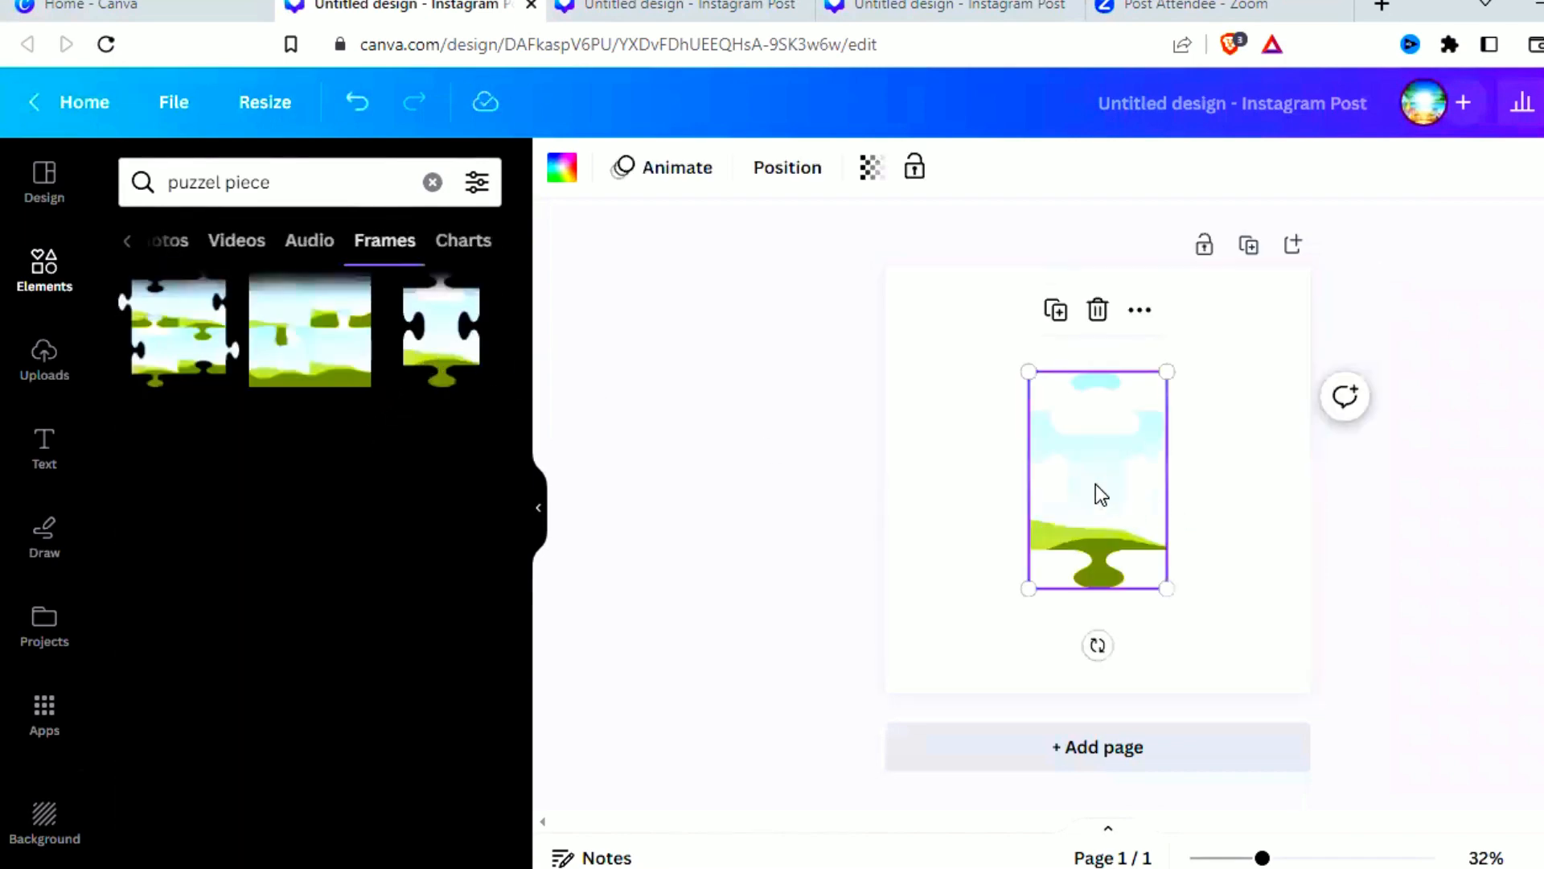
pyautogui.moveTo(1020, 466); pyautogui.dragTo(965, 431)
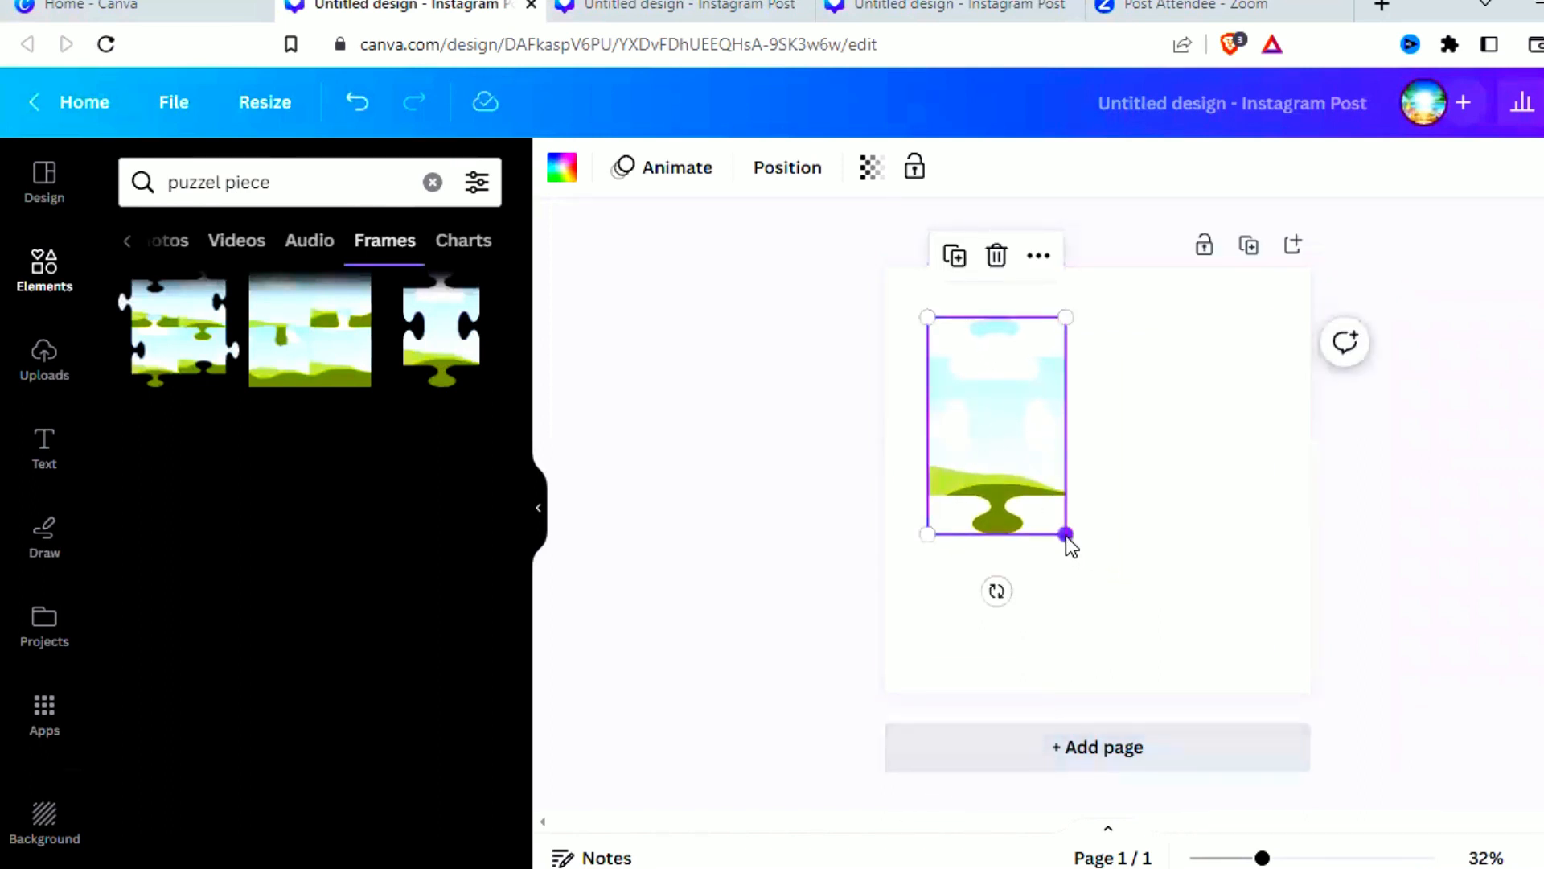
pyautogui.moveTo(1065, 533); pyautogui.dragTo(1038, 492)
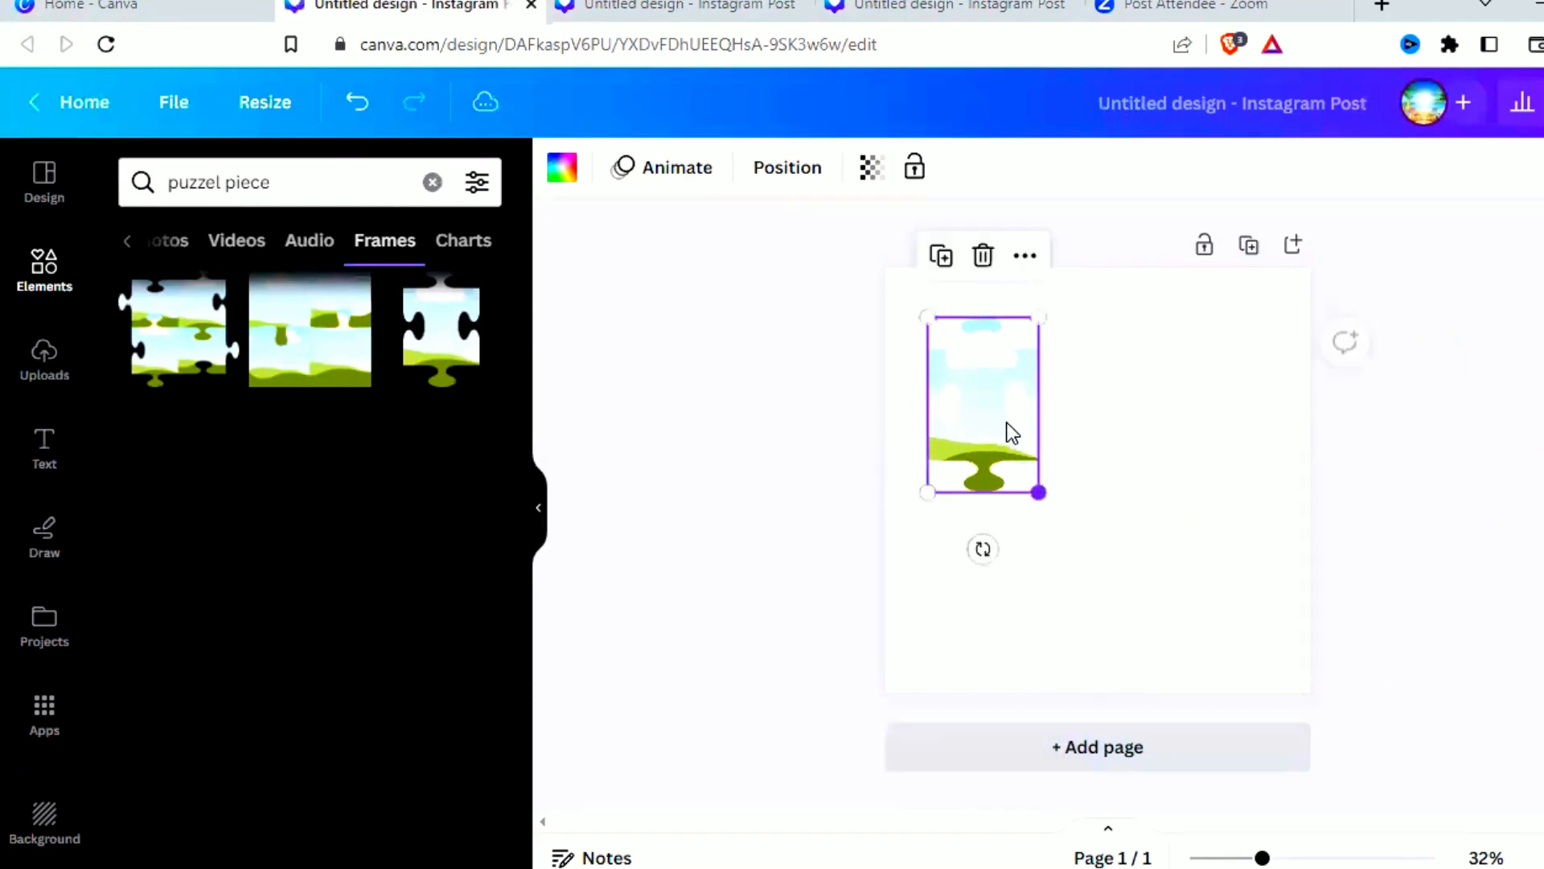
# - Duplicate the puzzle frame, rotate the copy about 90 degrees counterclockwise and fit it against the original's right side
pyautogui.click(941, 257)
pyautogui.moveTo(1142, 364)
pyautogui.mouseDown()
pyautogui.moveTo(1161, 362)
pyautogui.moveTo(1141, 393)
pyautogui.mouseUp()
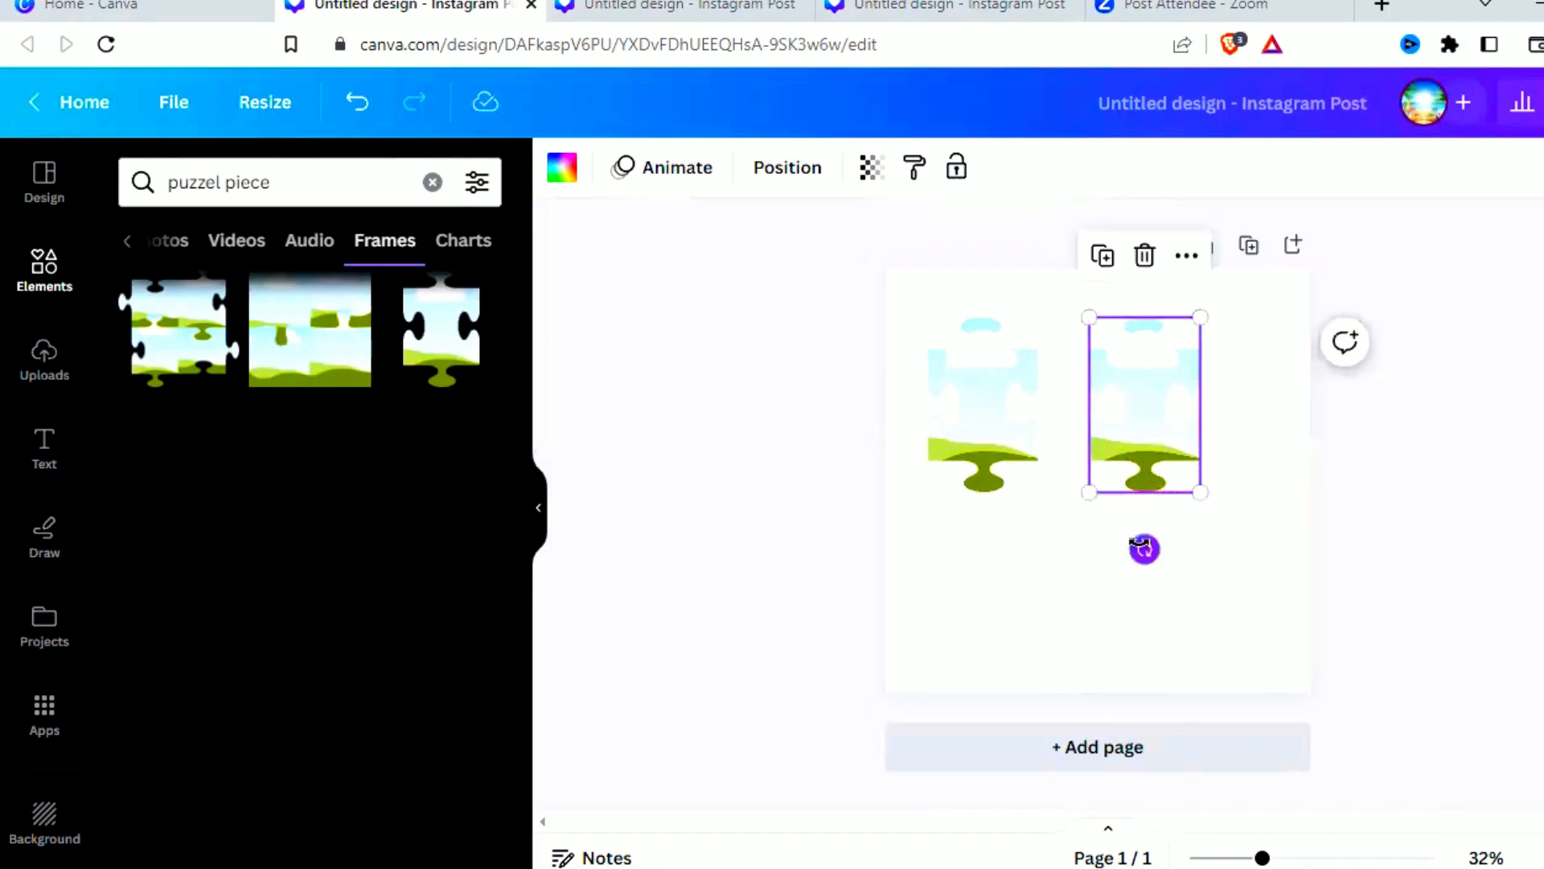
pyautogui.moveTo(1144, 548); pyautogui.dragTo(1308, 407)
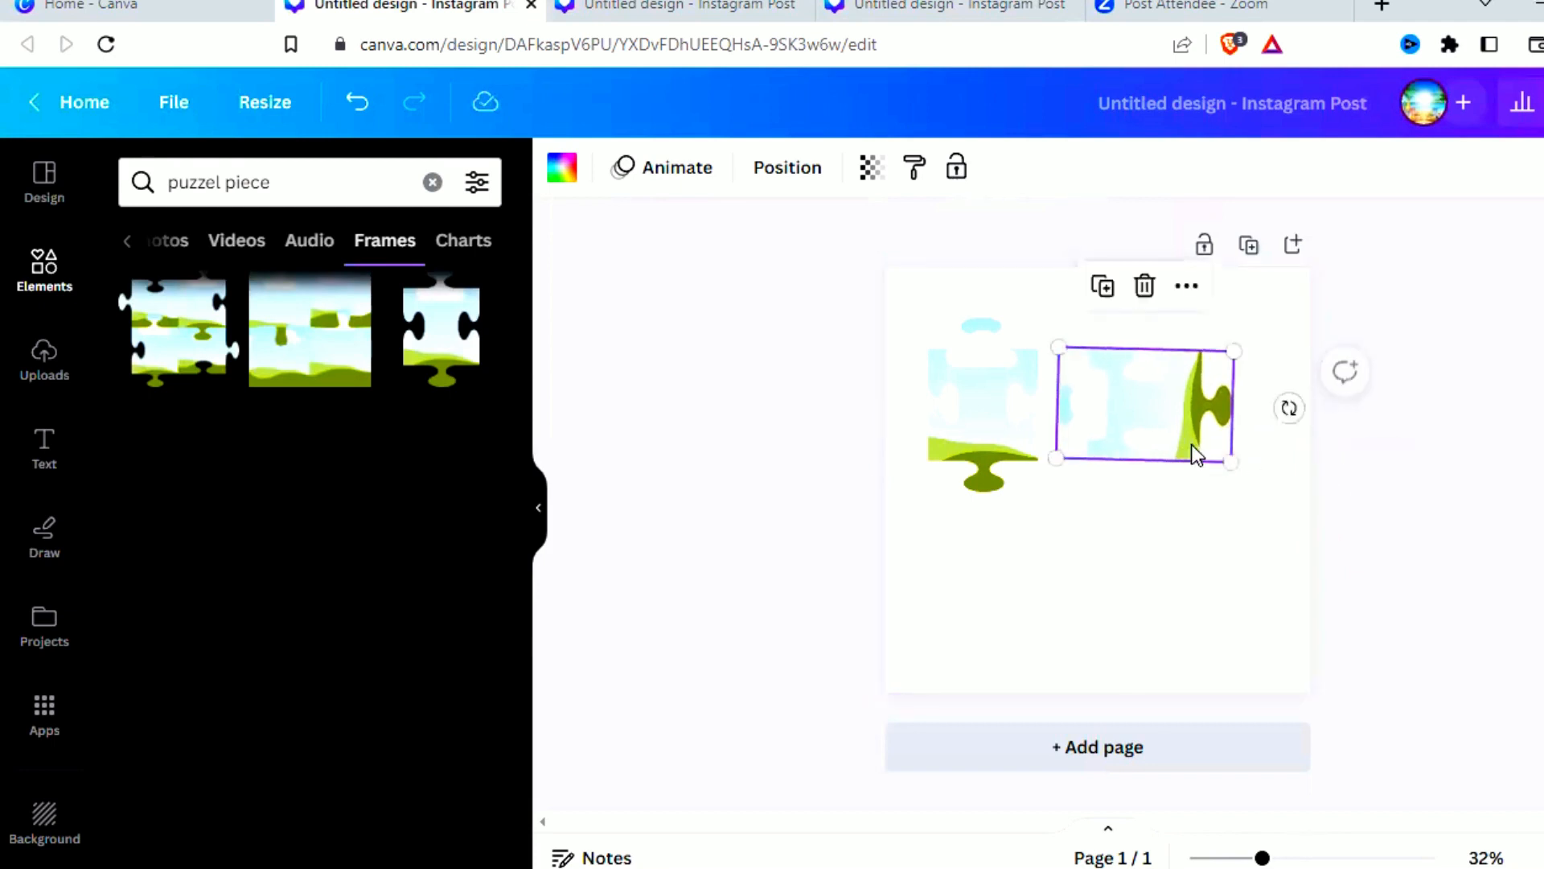
pyautogui.moveTo(1193, 407); pyautogui.dragTo(1149, 406)
# - Complete the two-by-two puzzle with a copy of the rotated frame at lower left and of the upright frame at lower right
pyautogui.click(1055, 287)
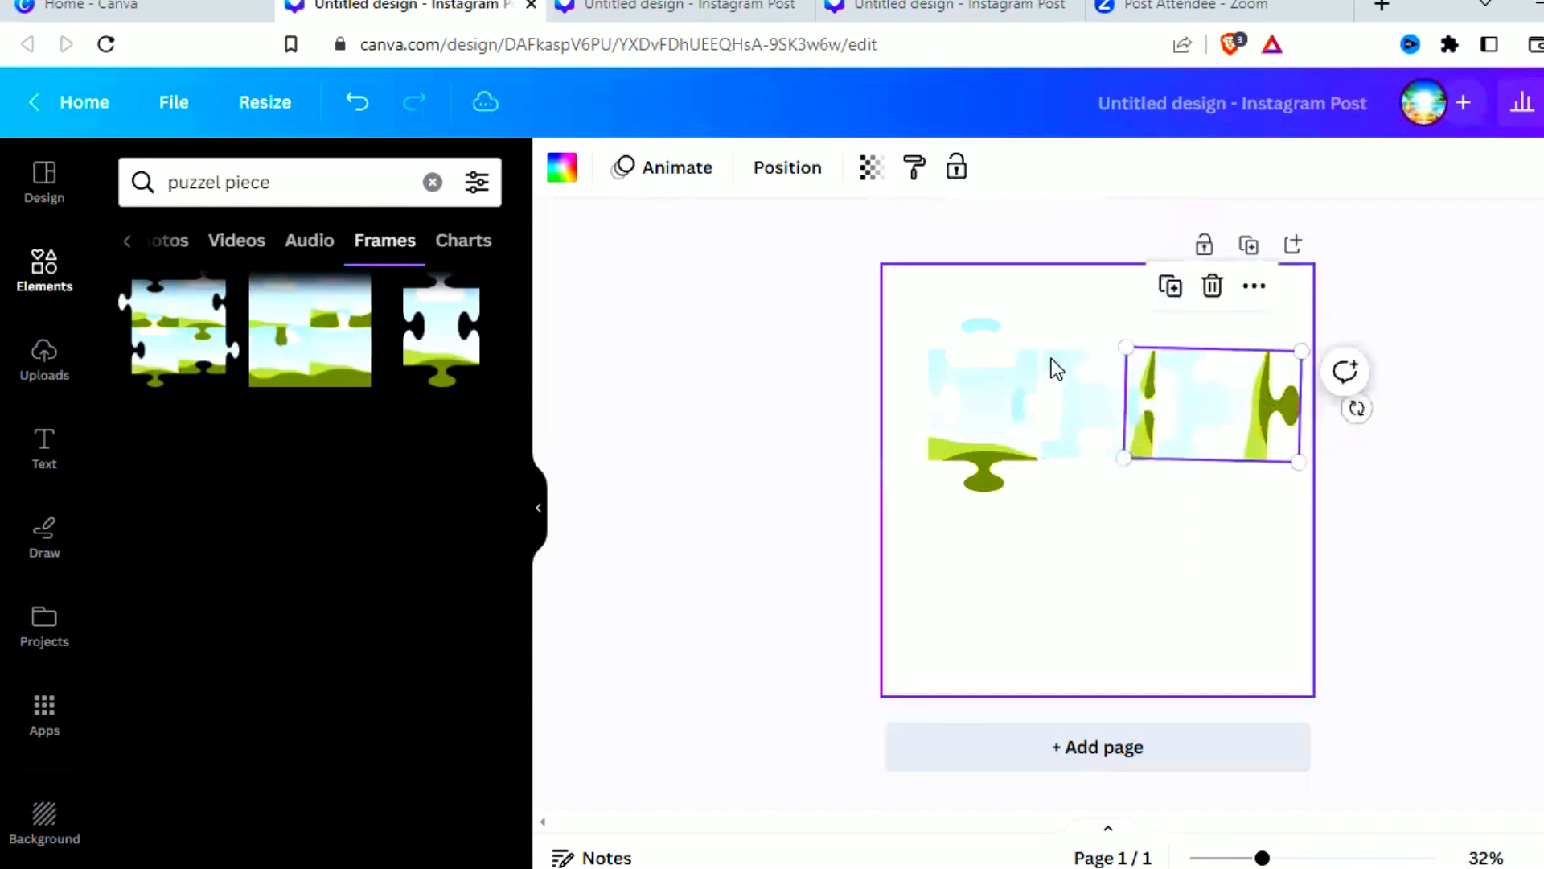
pyautogui.moveTo(1233, 428); pyautogui.dragTo(1003, 521)
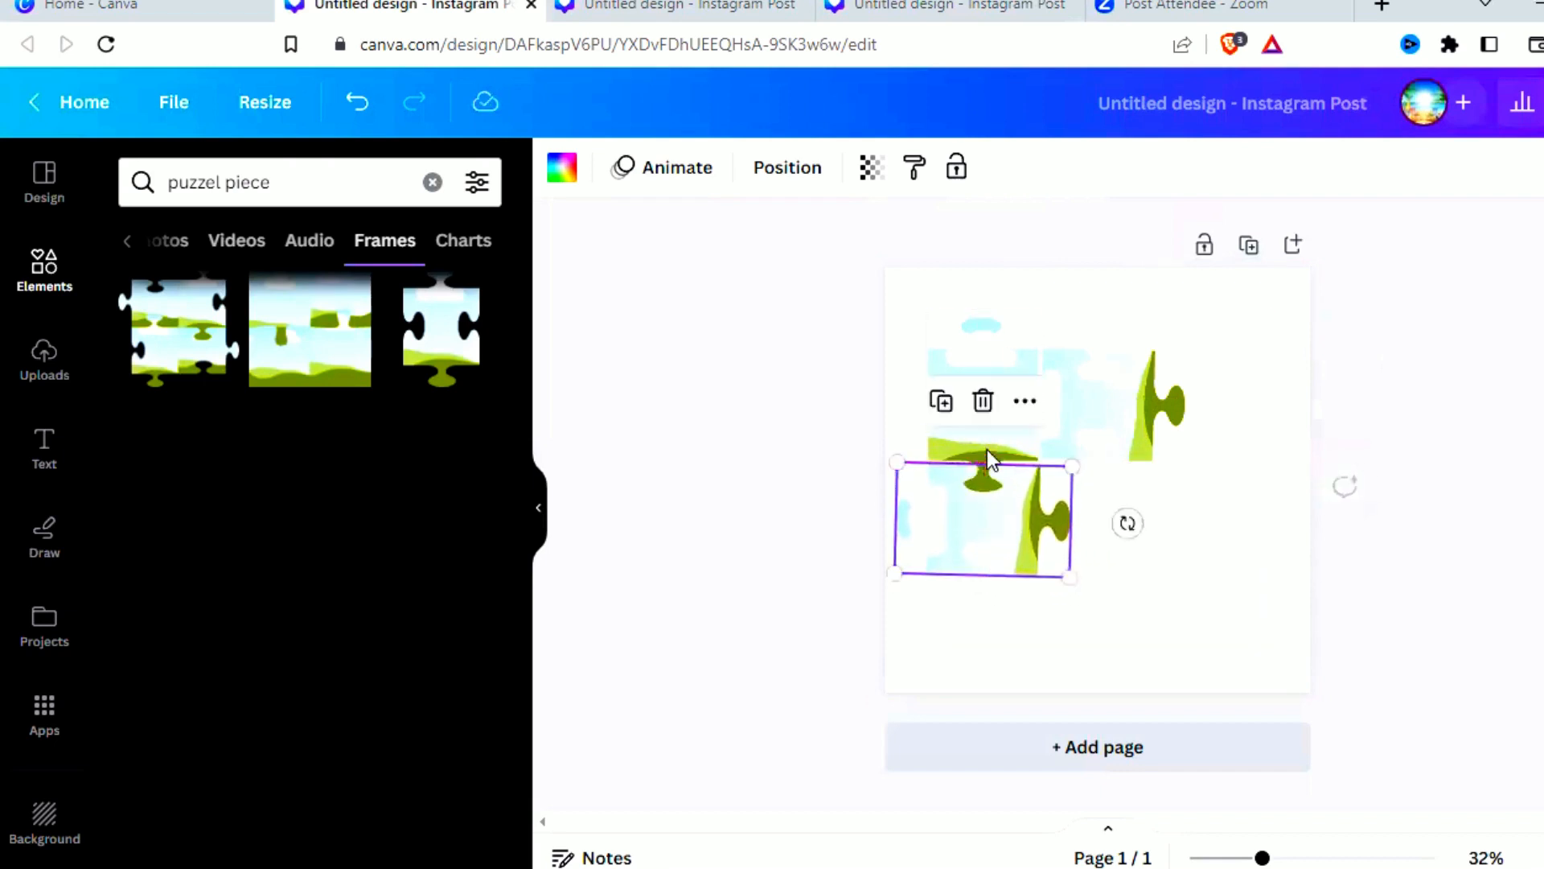
pyautogui.click(994, 331)
pyautogui.click(942, 261)
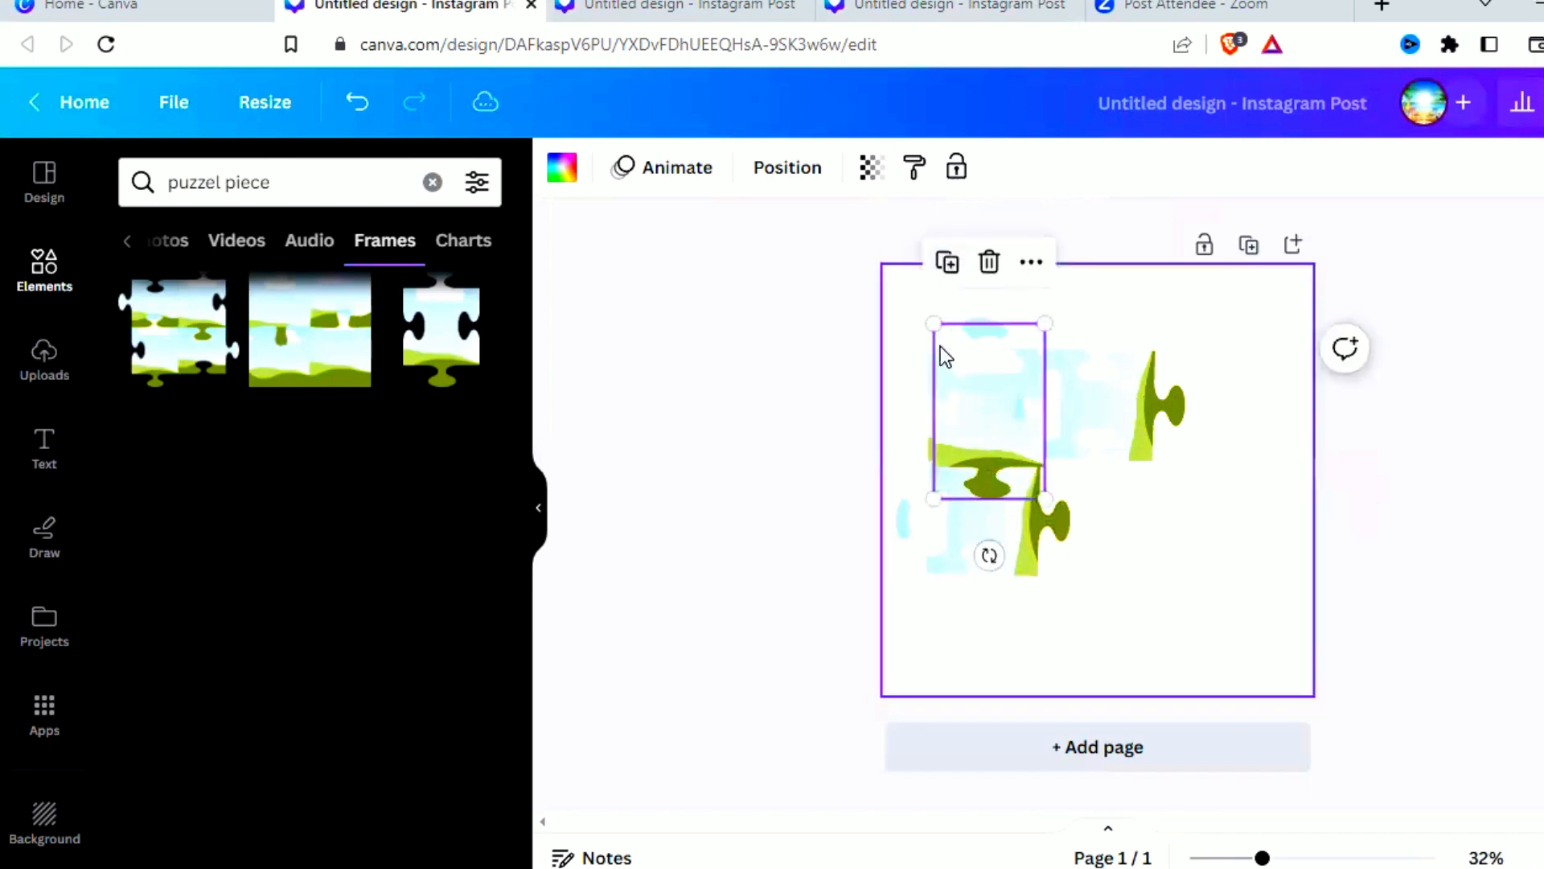
pyautogui.moveTo(1017, 420); pyautogui.dragTo(1072, 518)
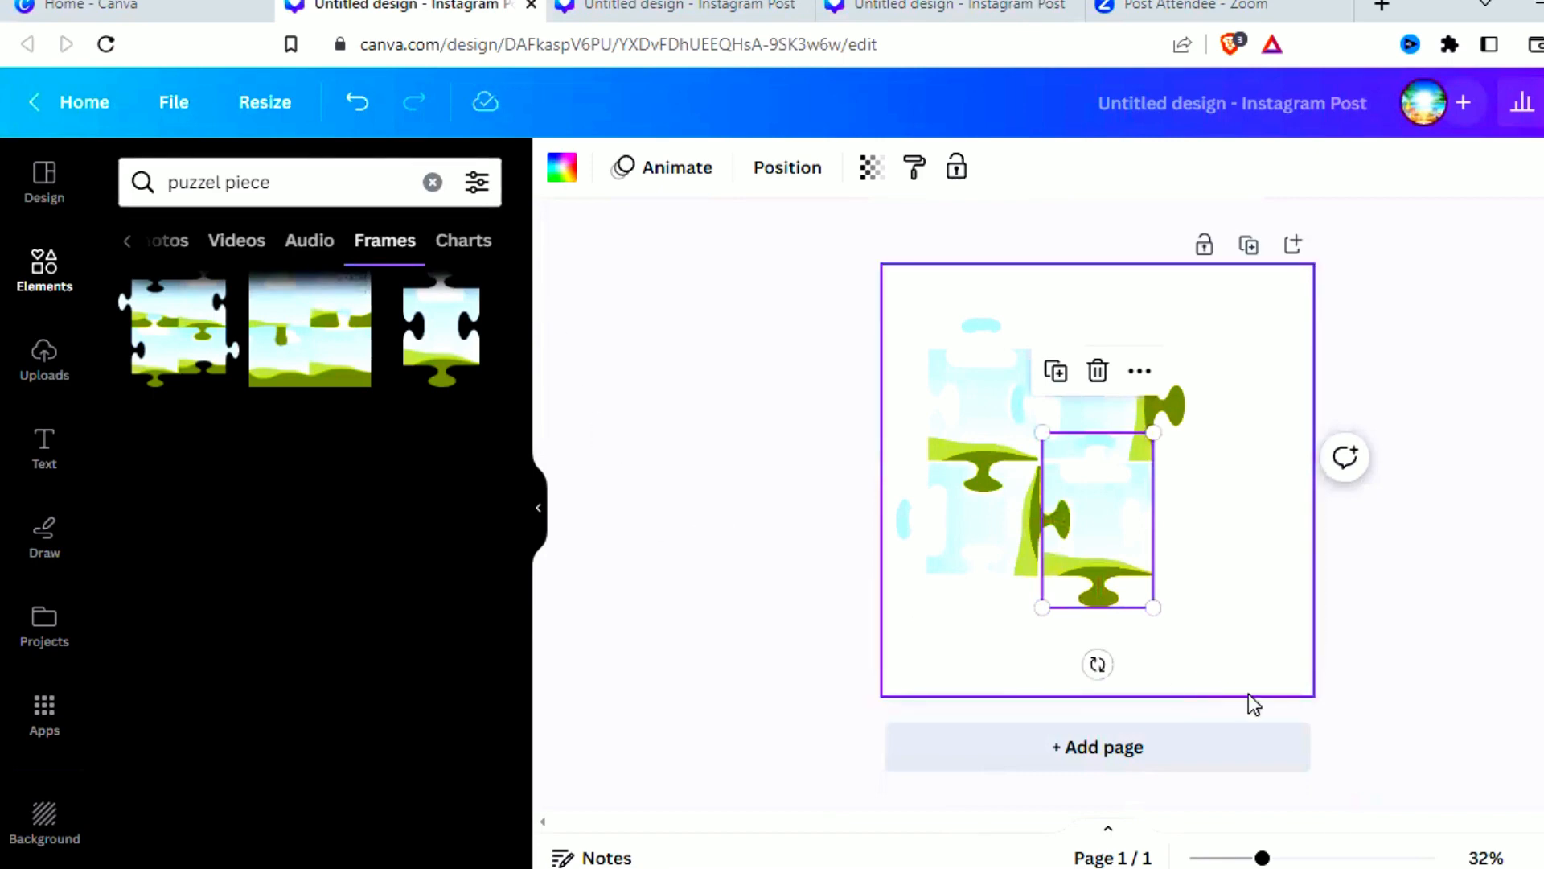
pyautogui.click(1321, 858)
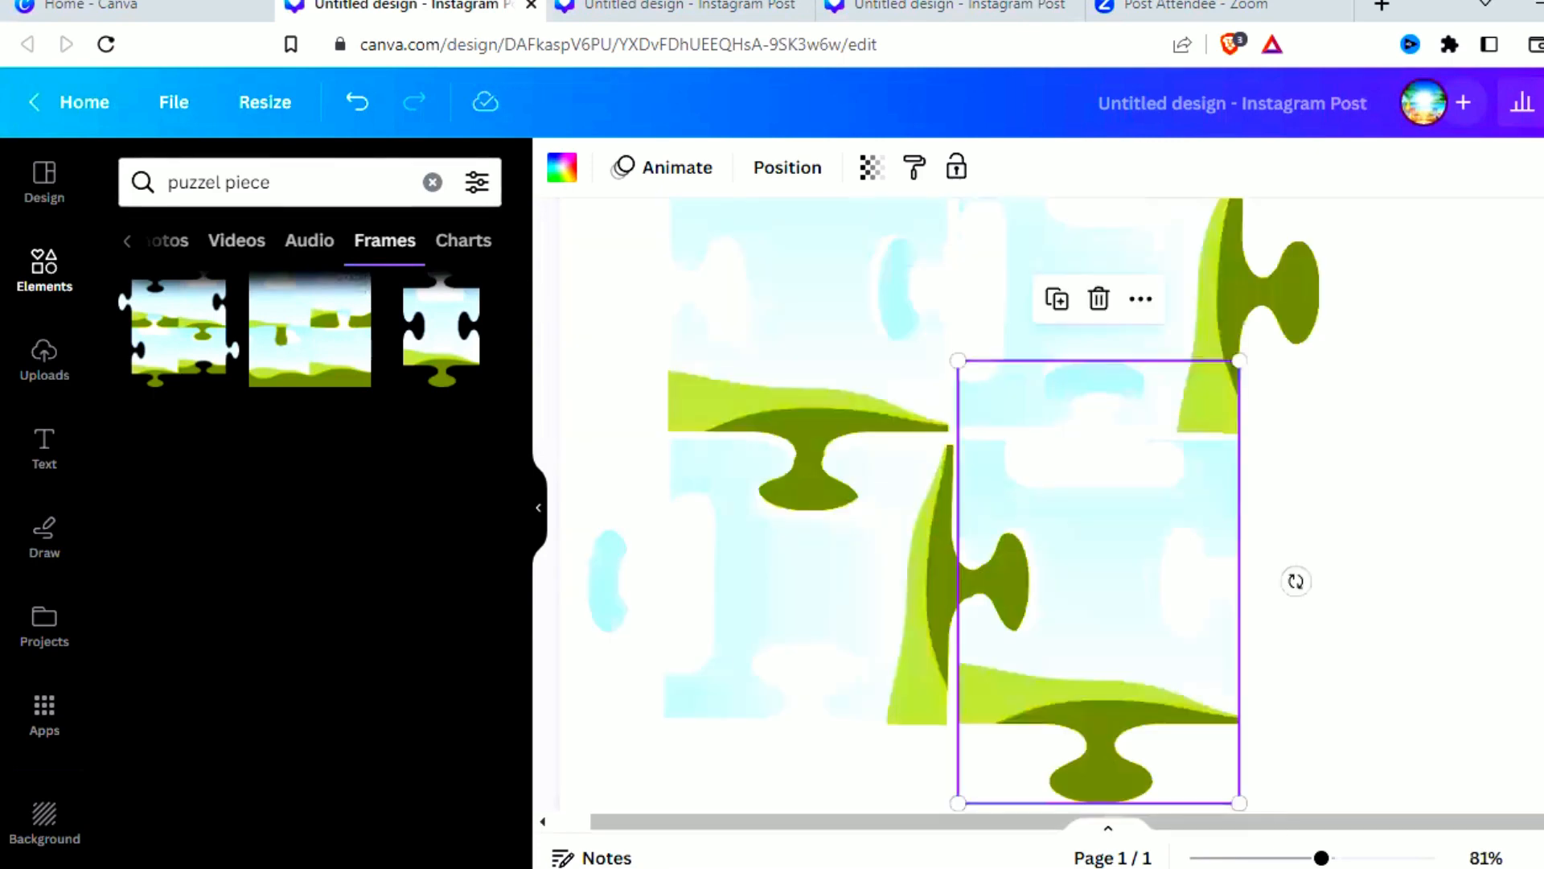
pyautogui.moveTo(1322, 858); pyautogui.dragTo(1298, 858)
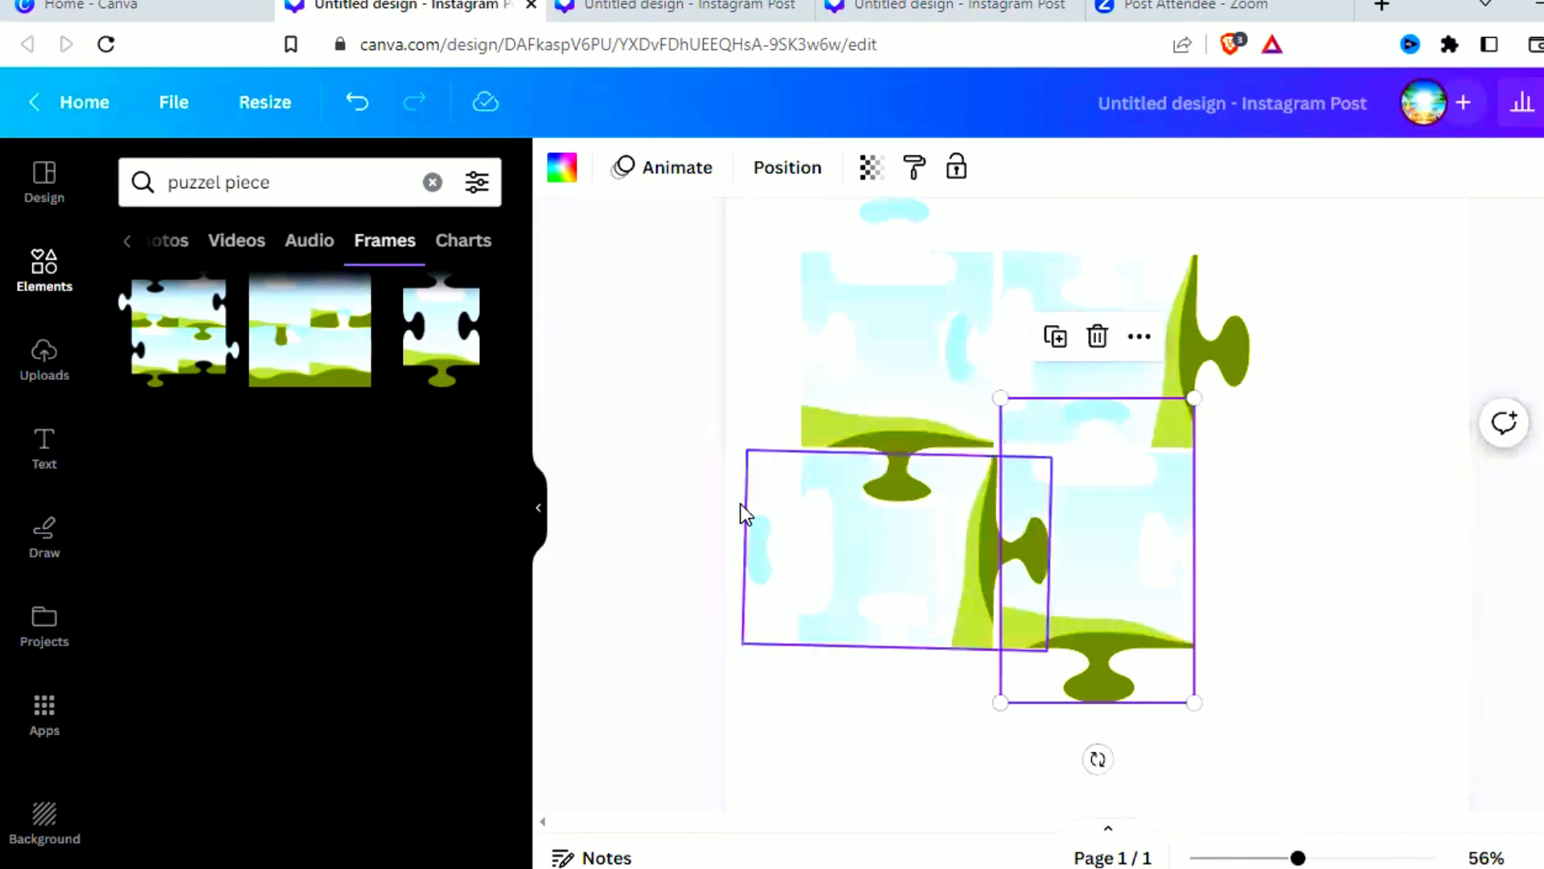
# - Search the elements for "women", filter the results to Square orientation and show only photos
pyautogui.click(432, 183)
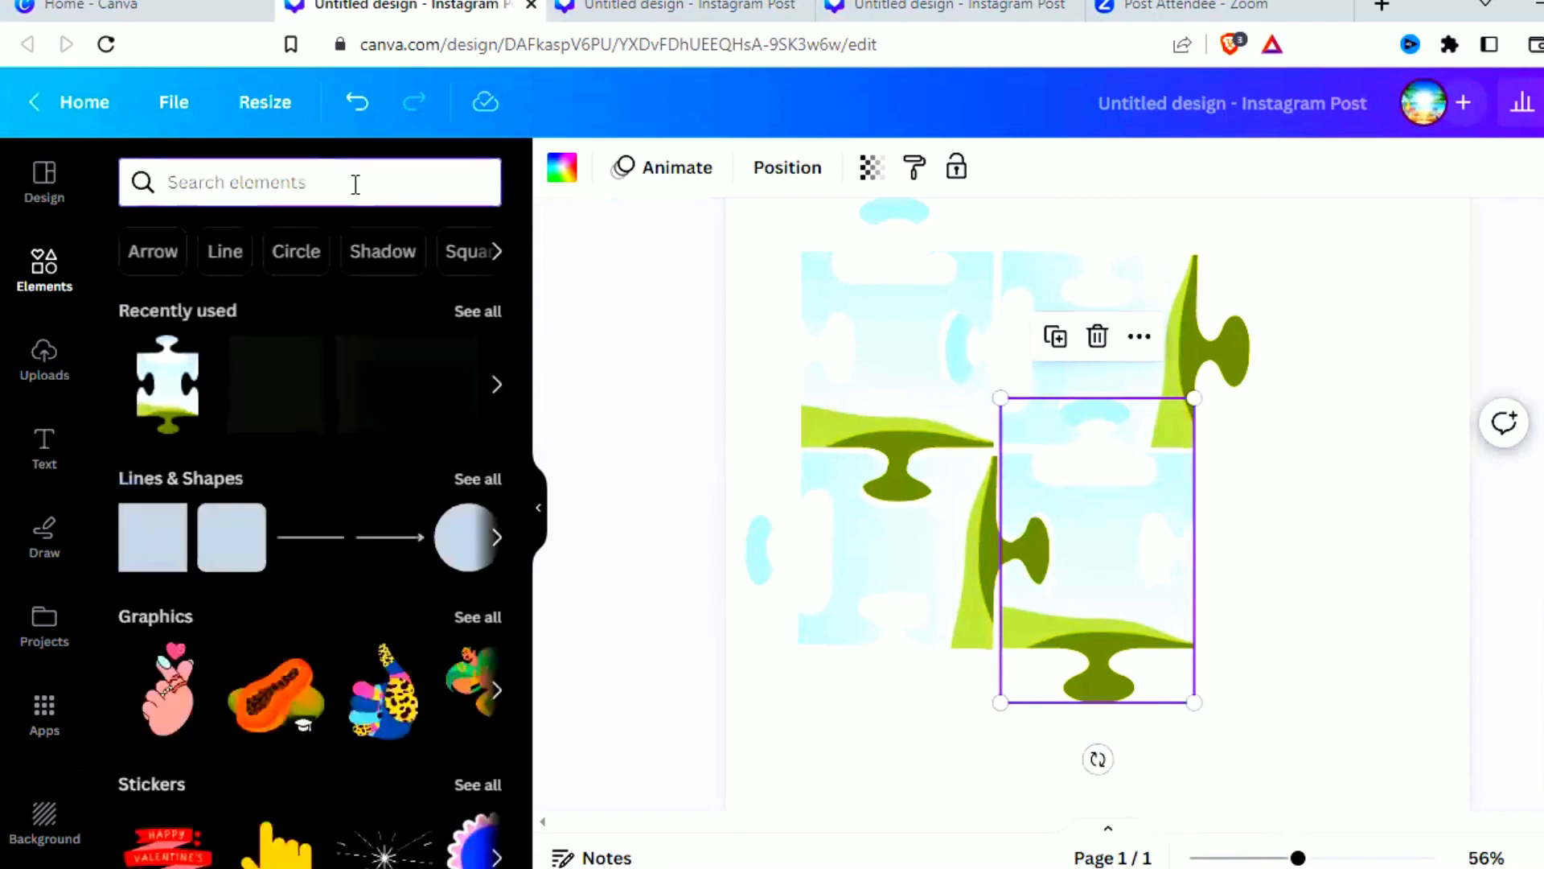
pyautogui.write('women')
pyautogui.press('Return')
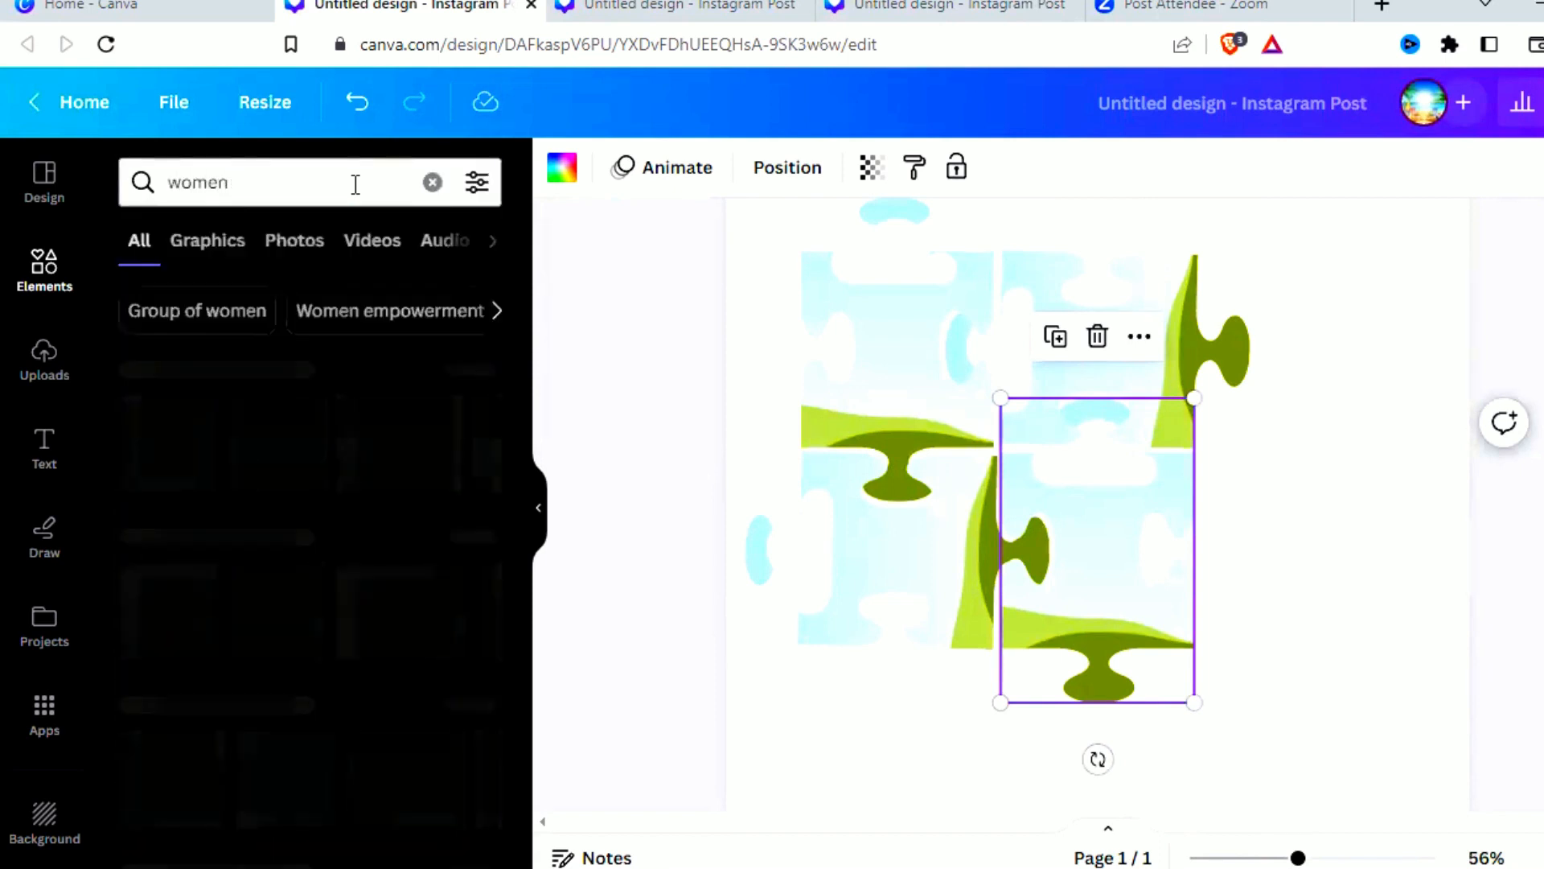
pyautogui.click(479, 189)
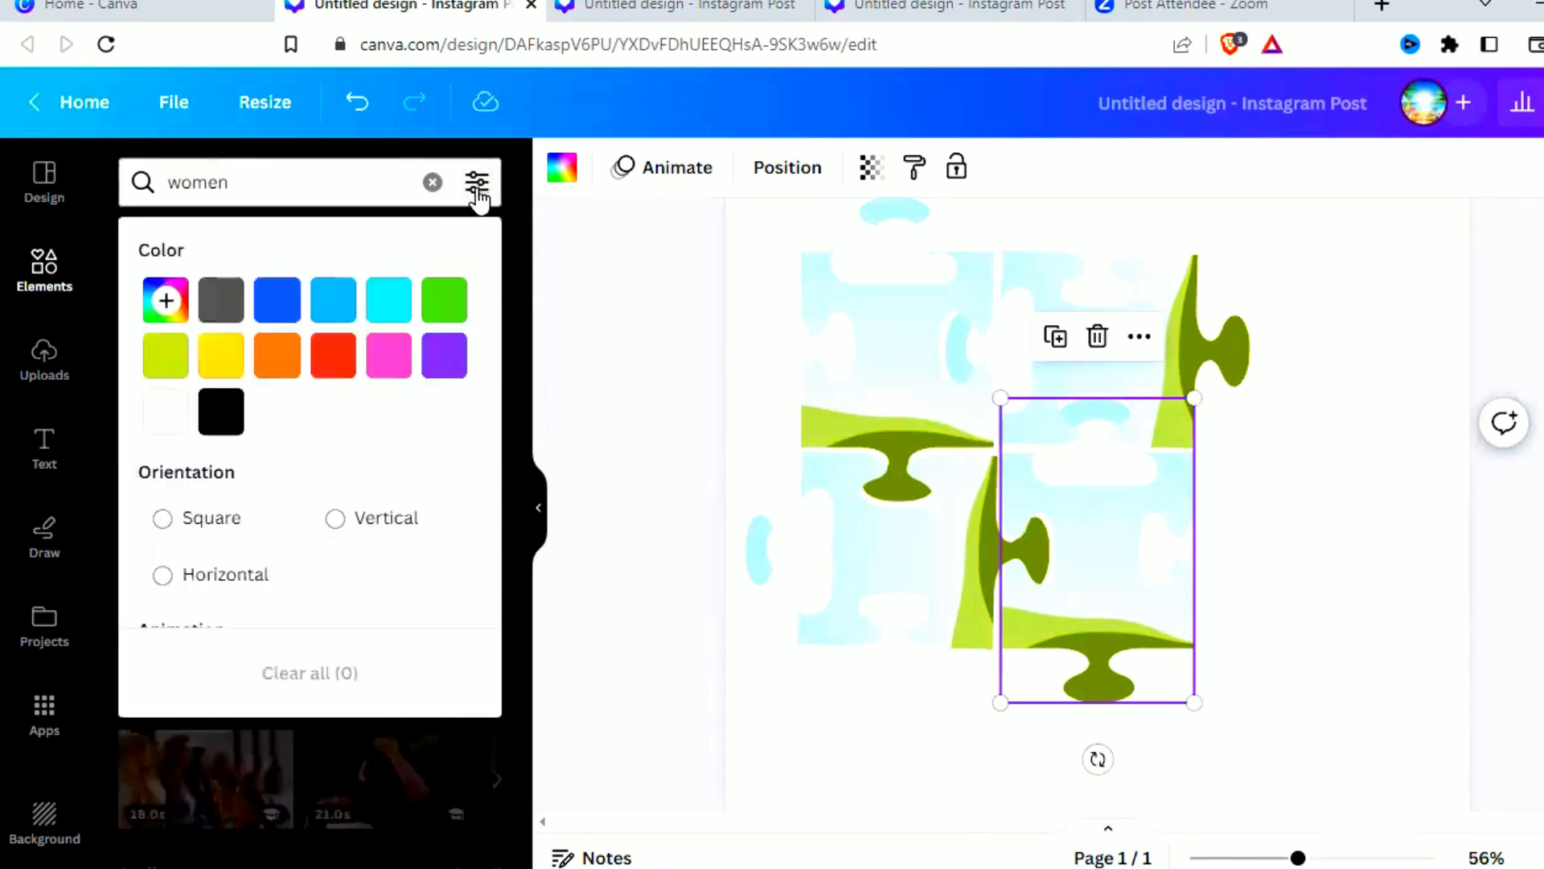
pyautogui.click(164, 518)
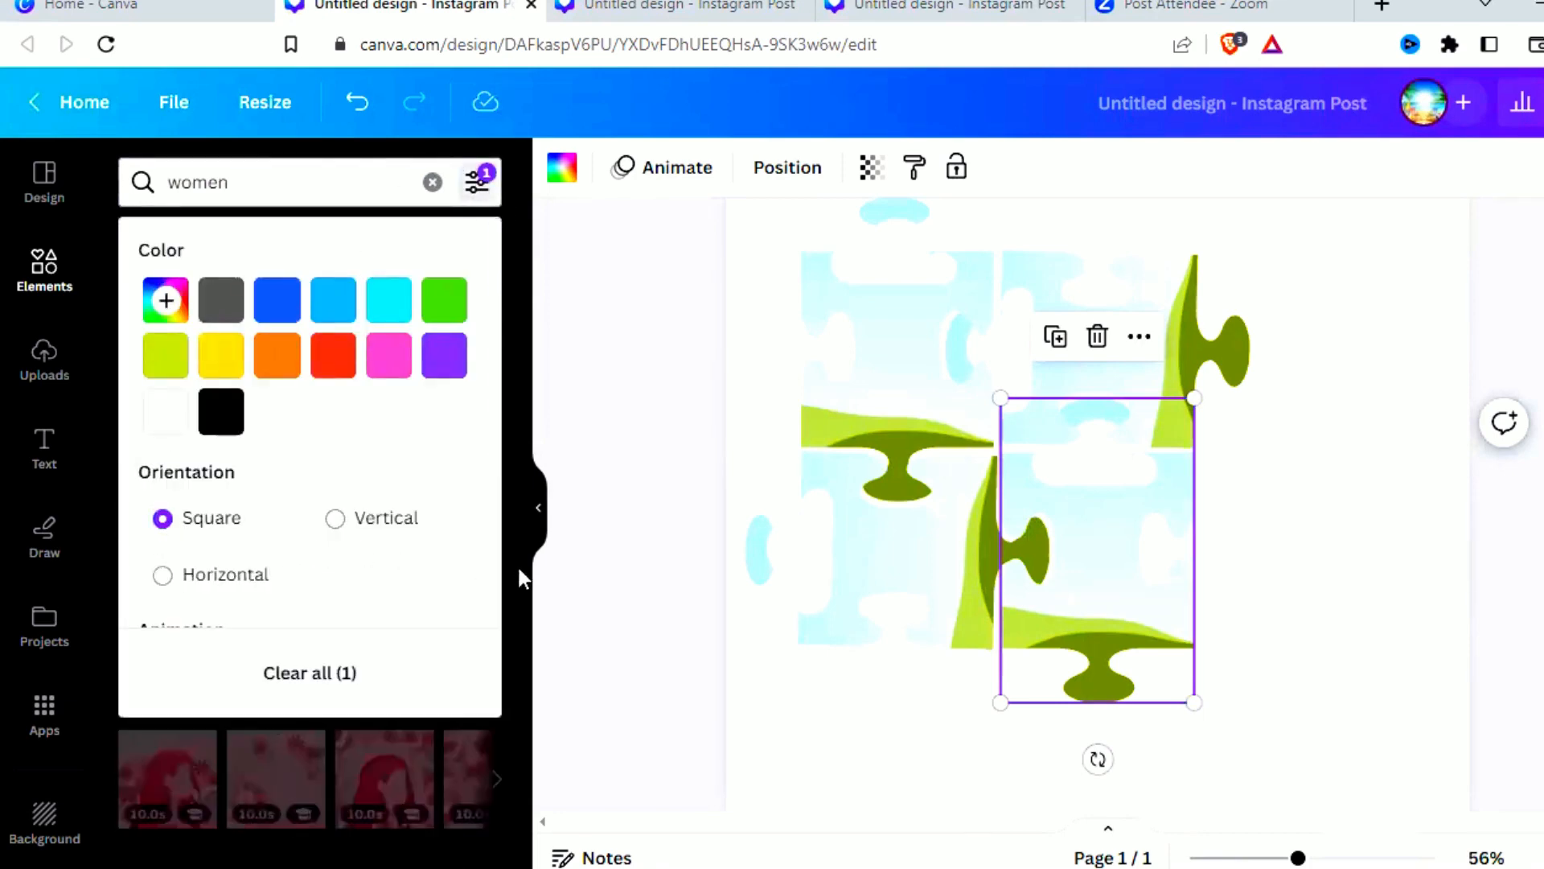
pyautogui.click(519, 568)
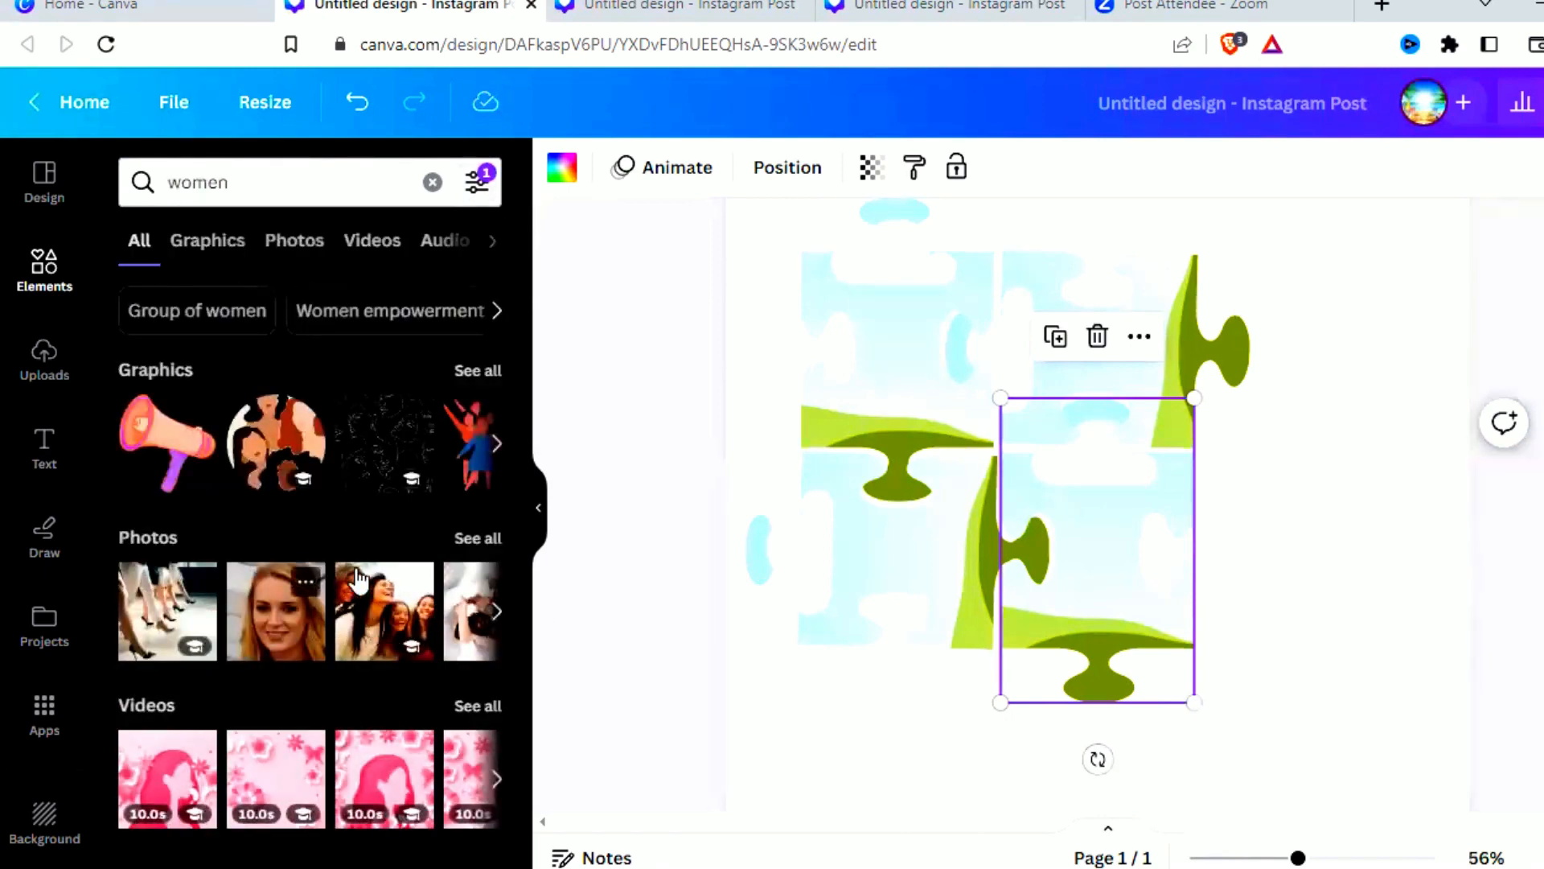
pyautogui.click(476, 539)
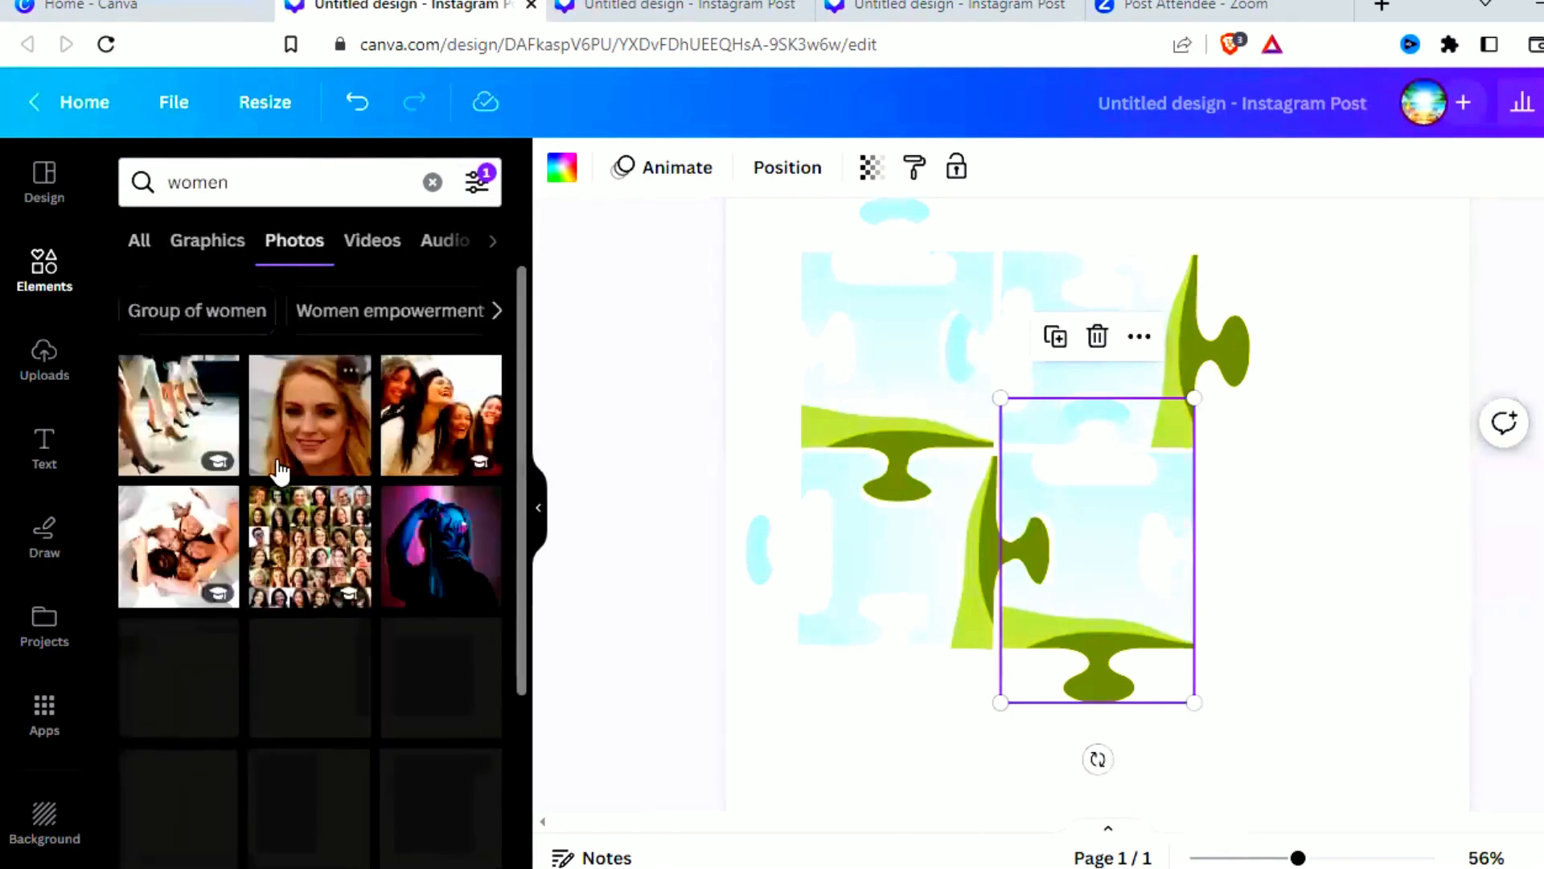
# - Add the portrait photo of the smiling blonde woman, scale it down and move it to the right of the puzzle
pyautogui.click(267, 463)
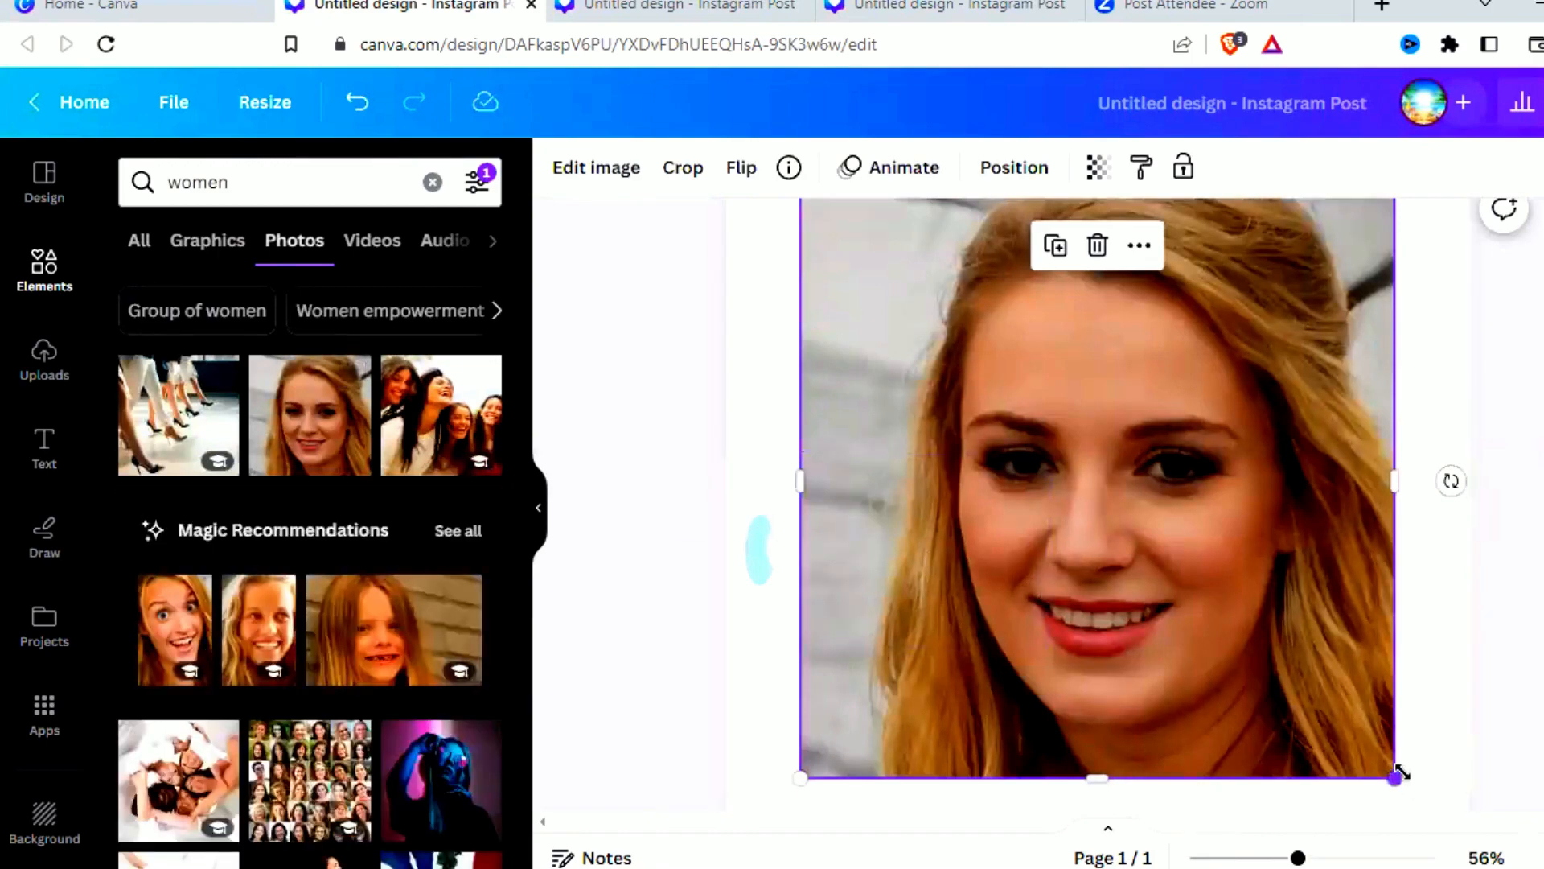
pyautogui.moveTo(1353, 693); pyautogui.dragTo(1313, 631)
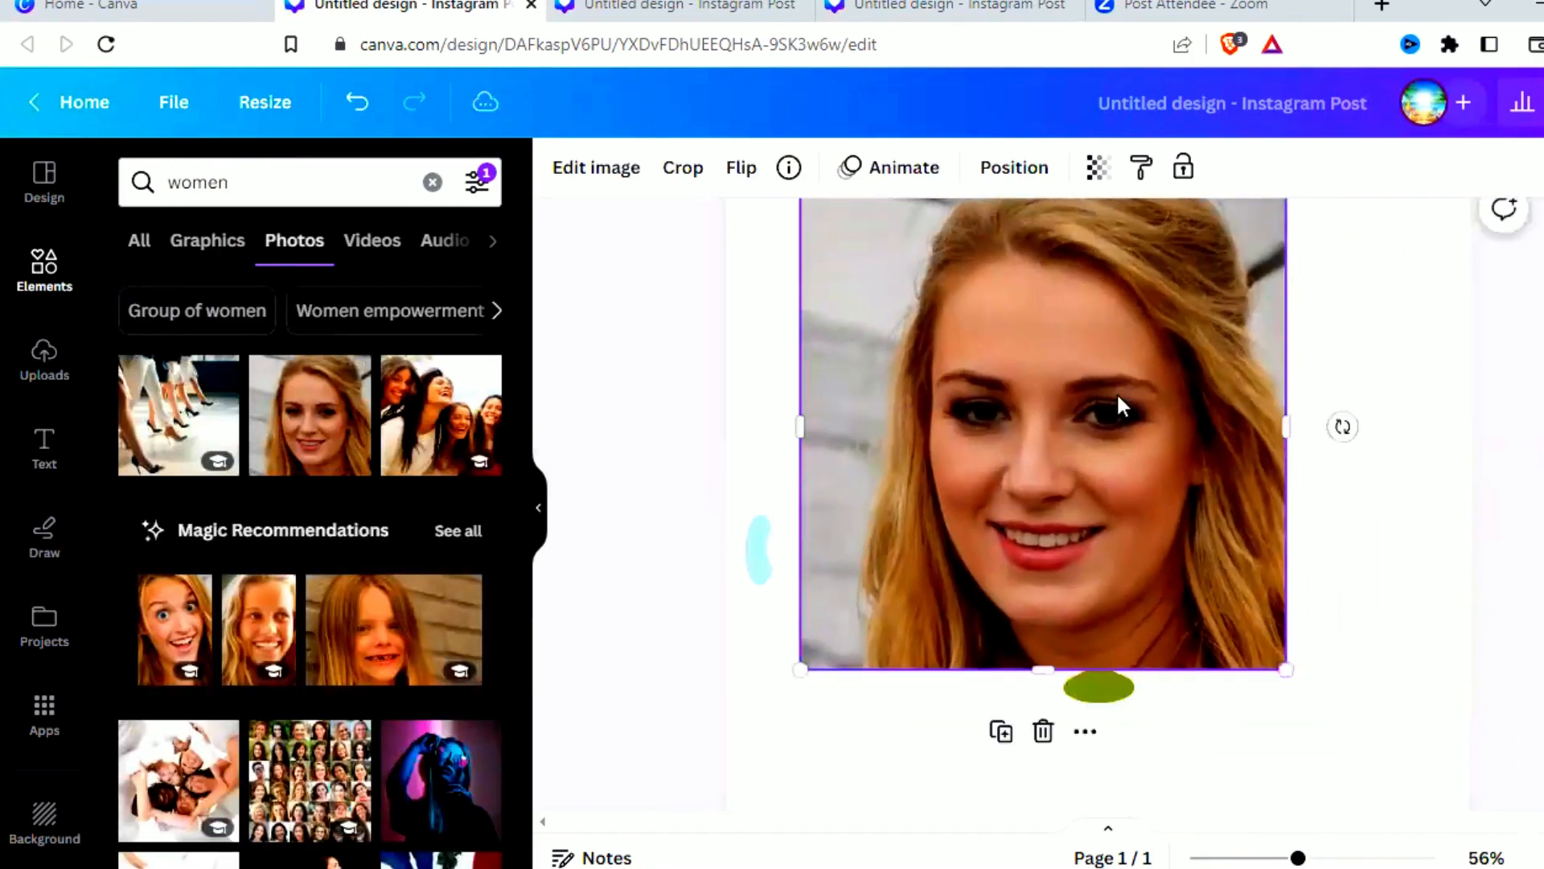
pyautogui.moveTo(1120, 403); pyautogui.dragTo(1403, 399)
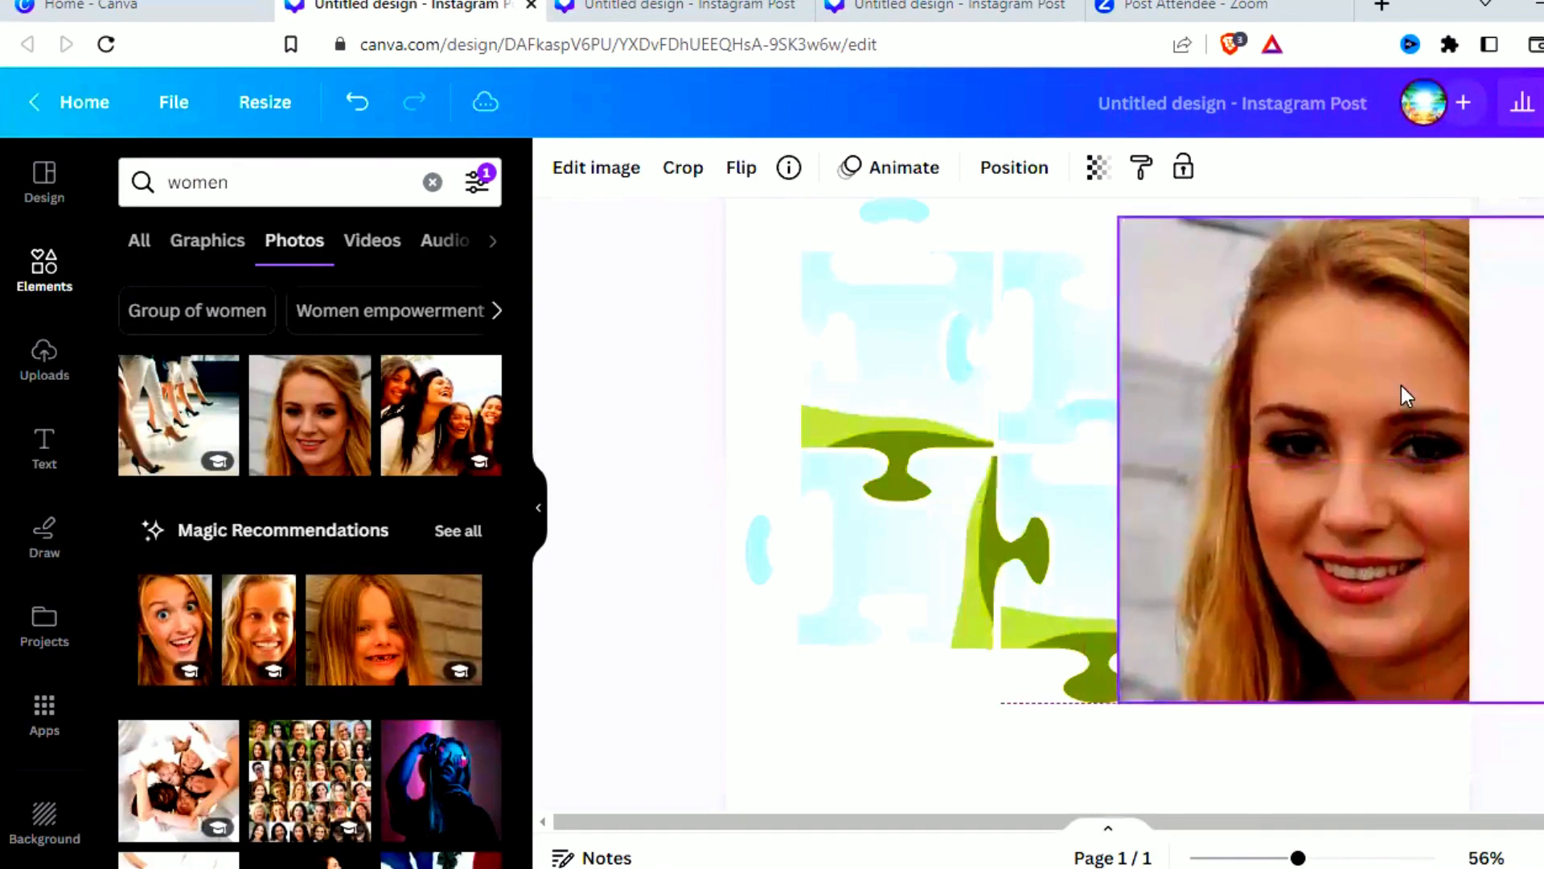
# - Duplicate the portrait, place the copy inside the upper-left puzzle frame and move the remaining photo further right, clear of the puzzle
pyautogui.click(1319, 768)
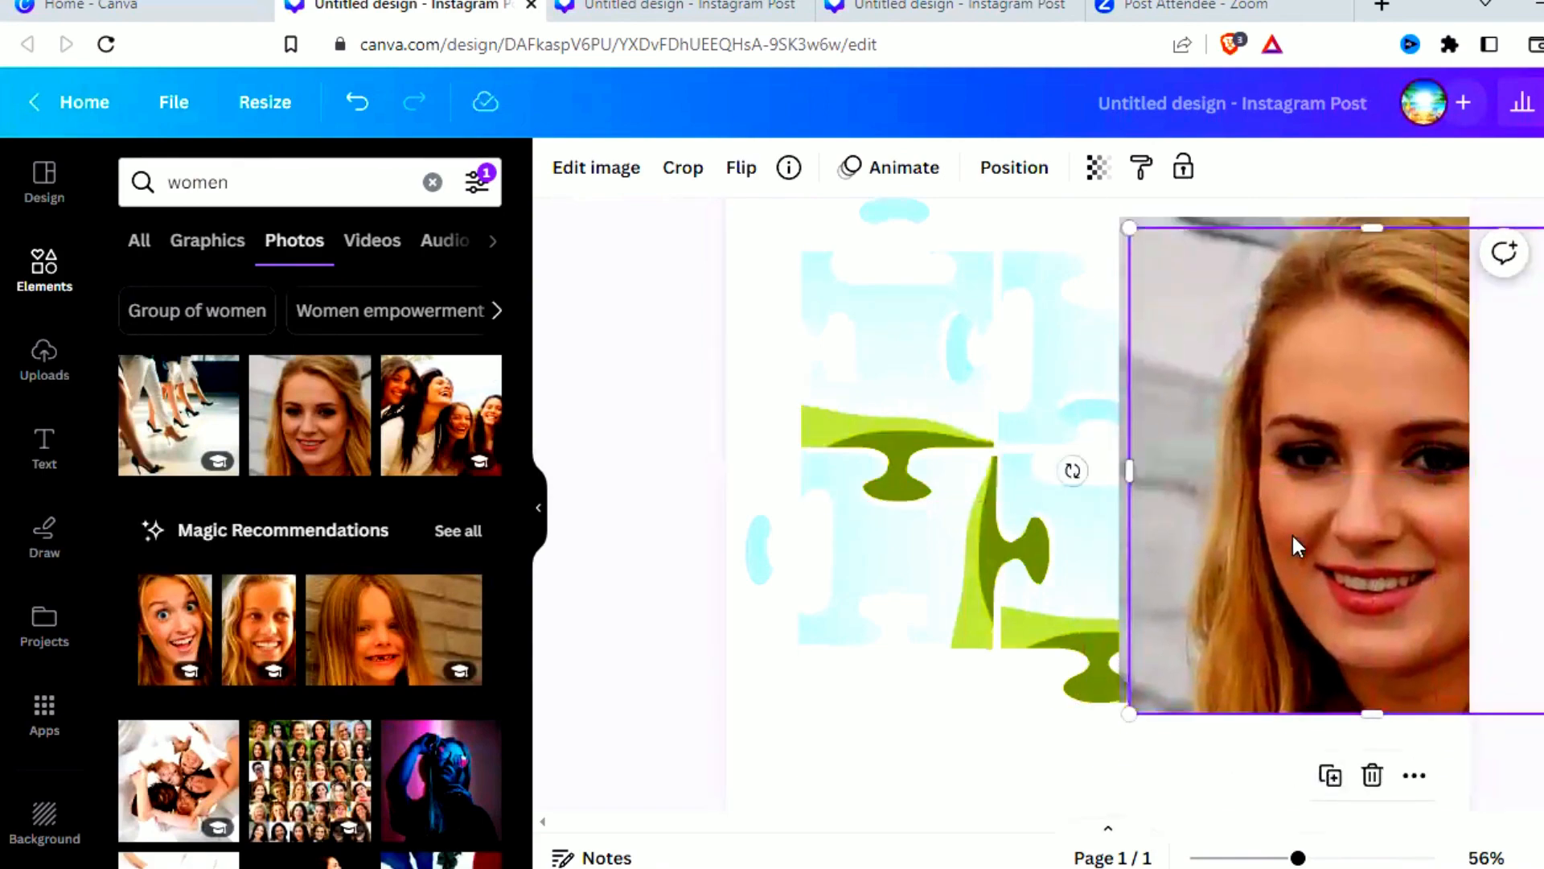
pyautogui.moveTo(1296, 547); pyautogui.dragTo(861, 362)
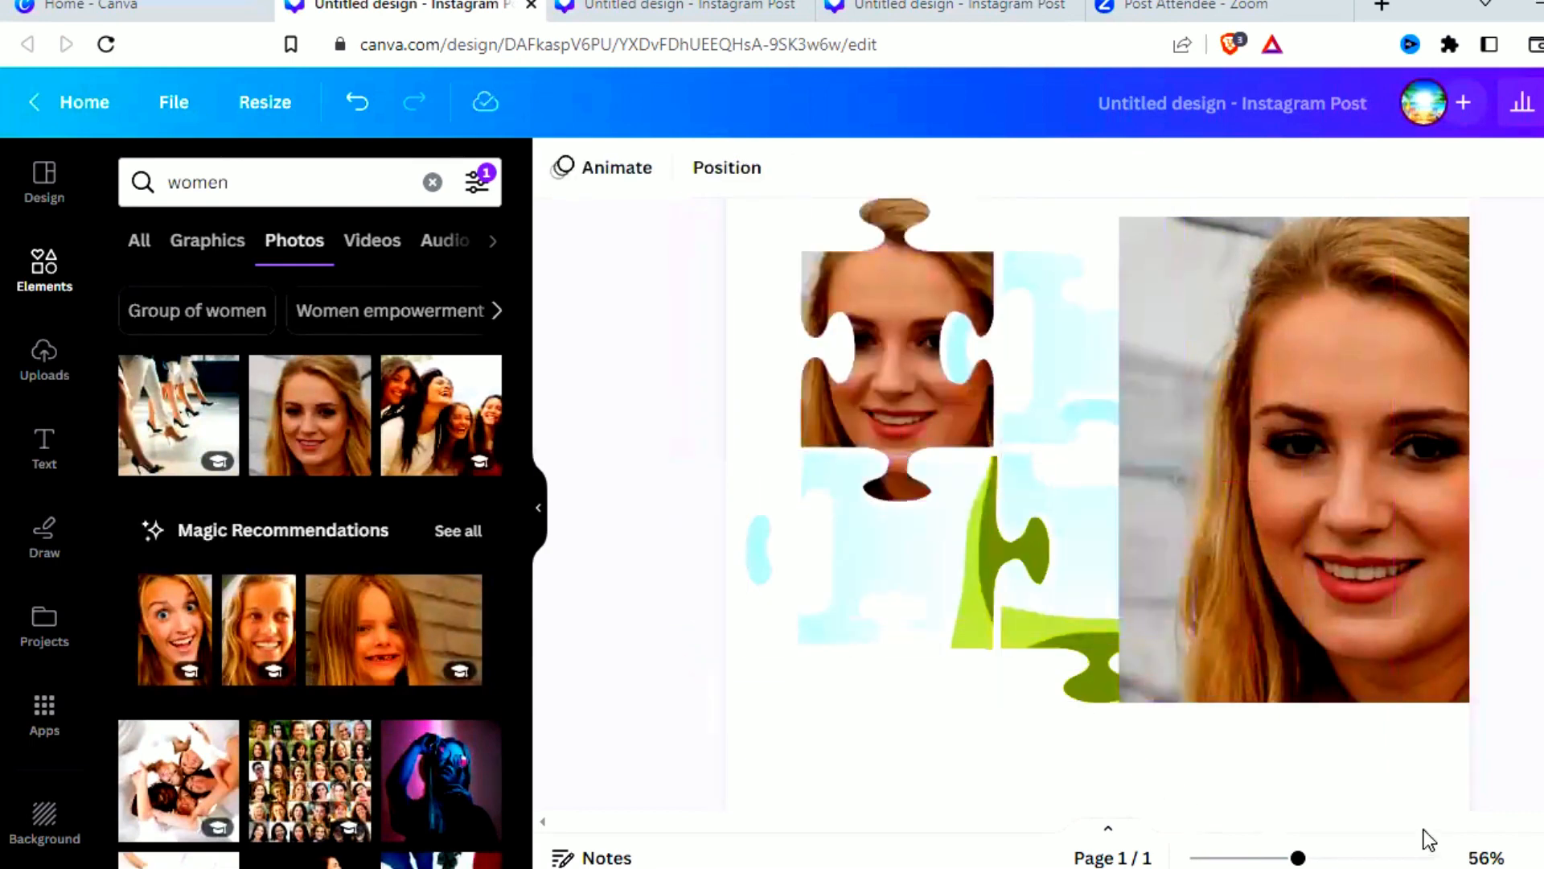
pyautogui.moveTo(1297, 858); pyautogui.dragTo(1278, 858)
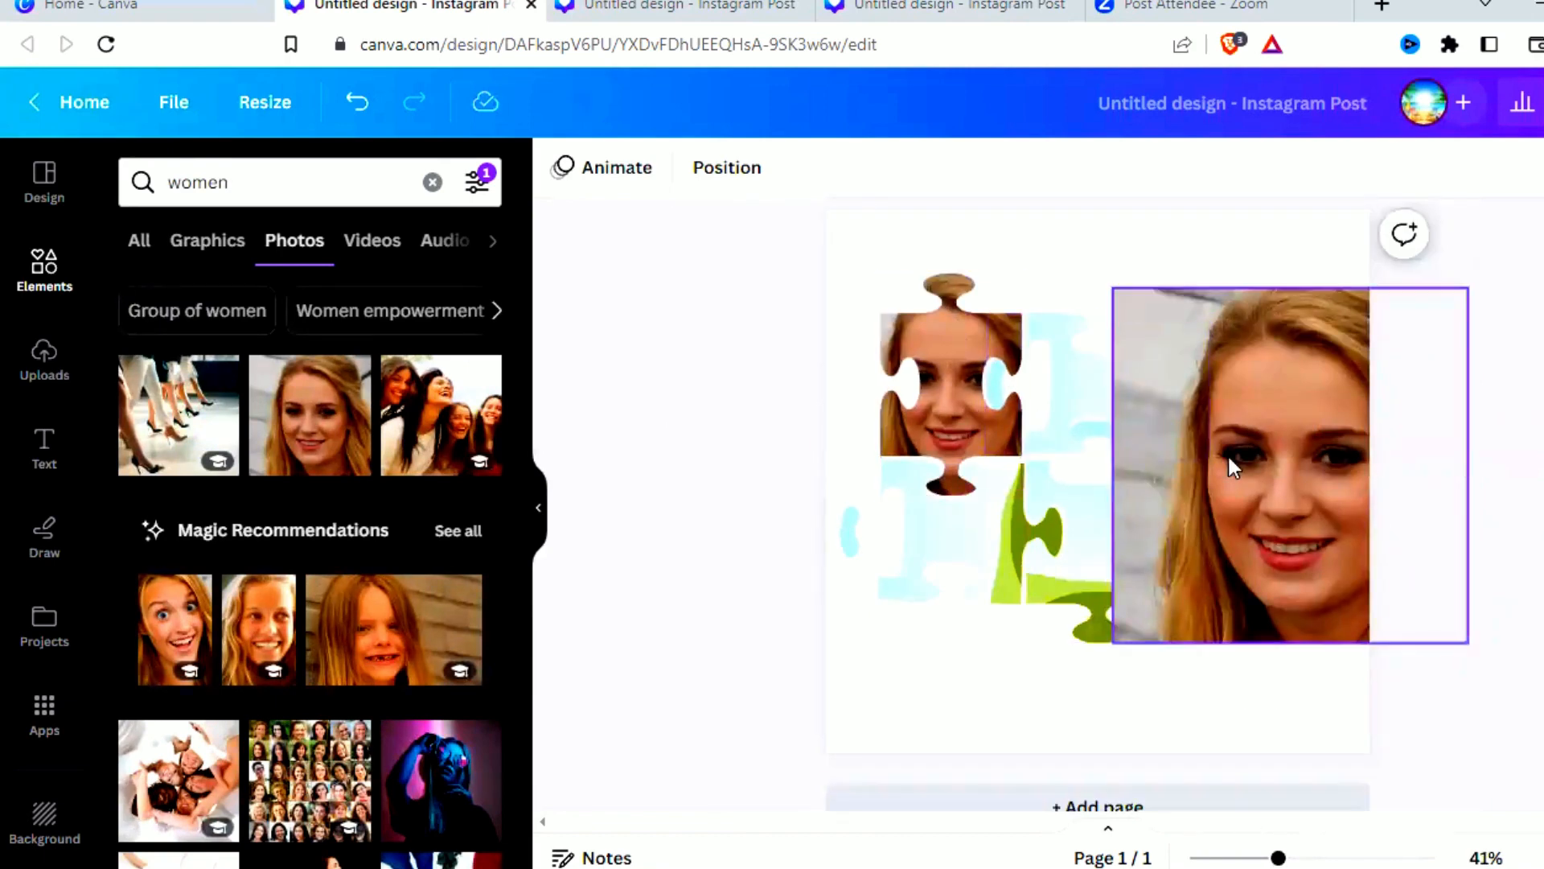
pyautogui.moveTo(1228, 457); pyautogui.dragTo(1346, 442)
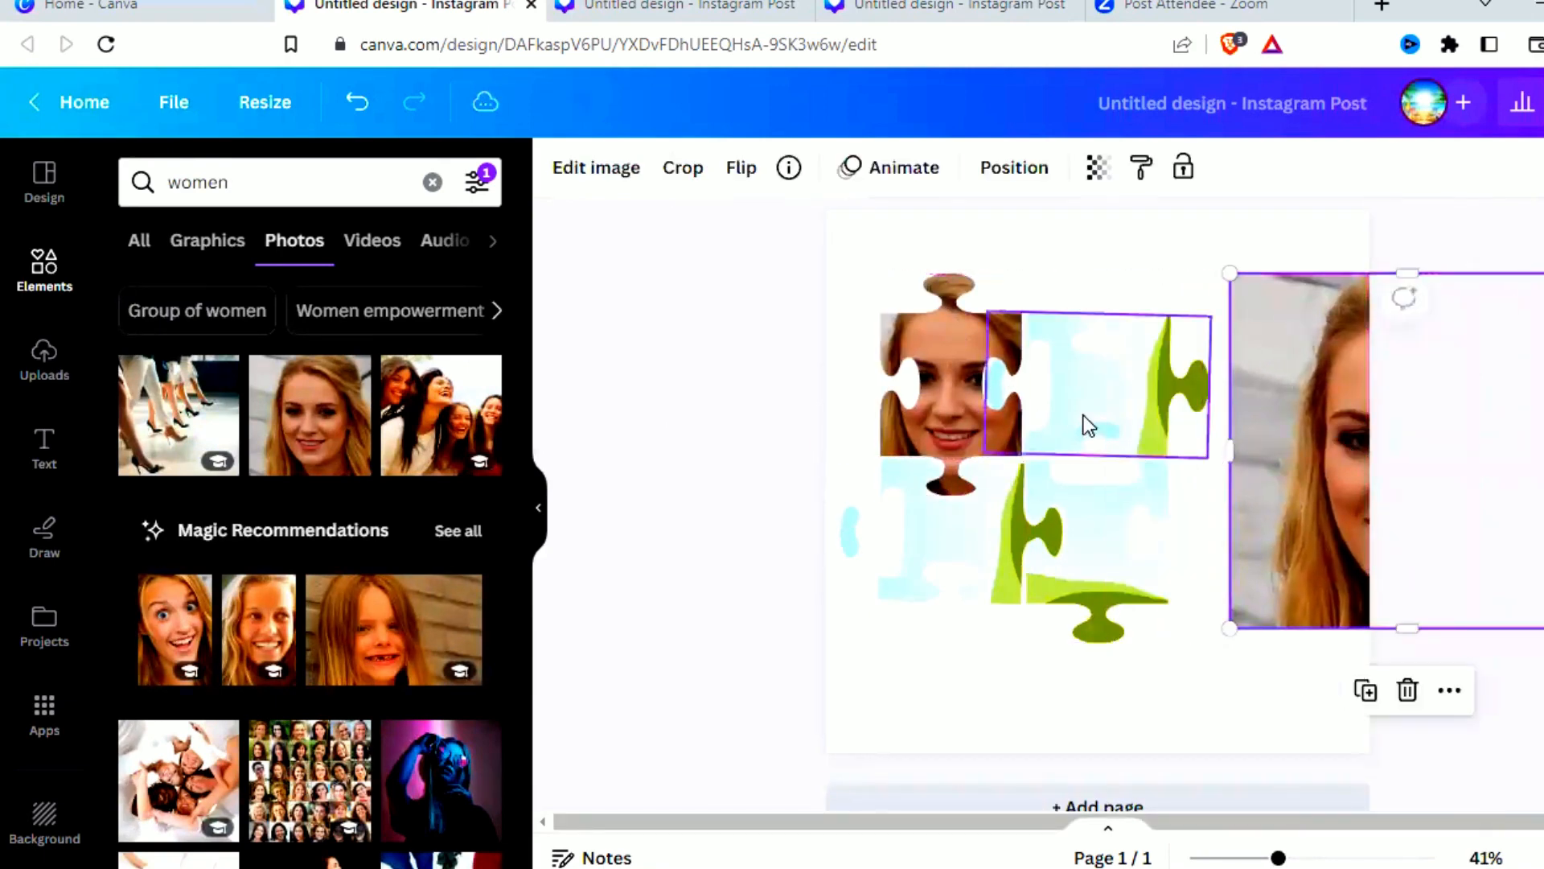
# - Crop the portrait in the upper-left puzzle frame, enlarging the image until it spans all four pieces, and apply the crop
pyautogui.click(957, 369)
pyautogui.doubleClick(957, 369)
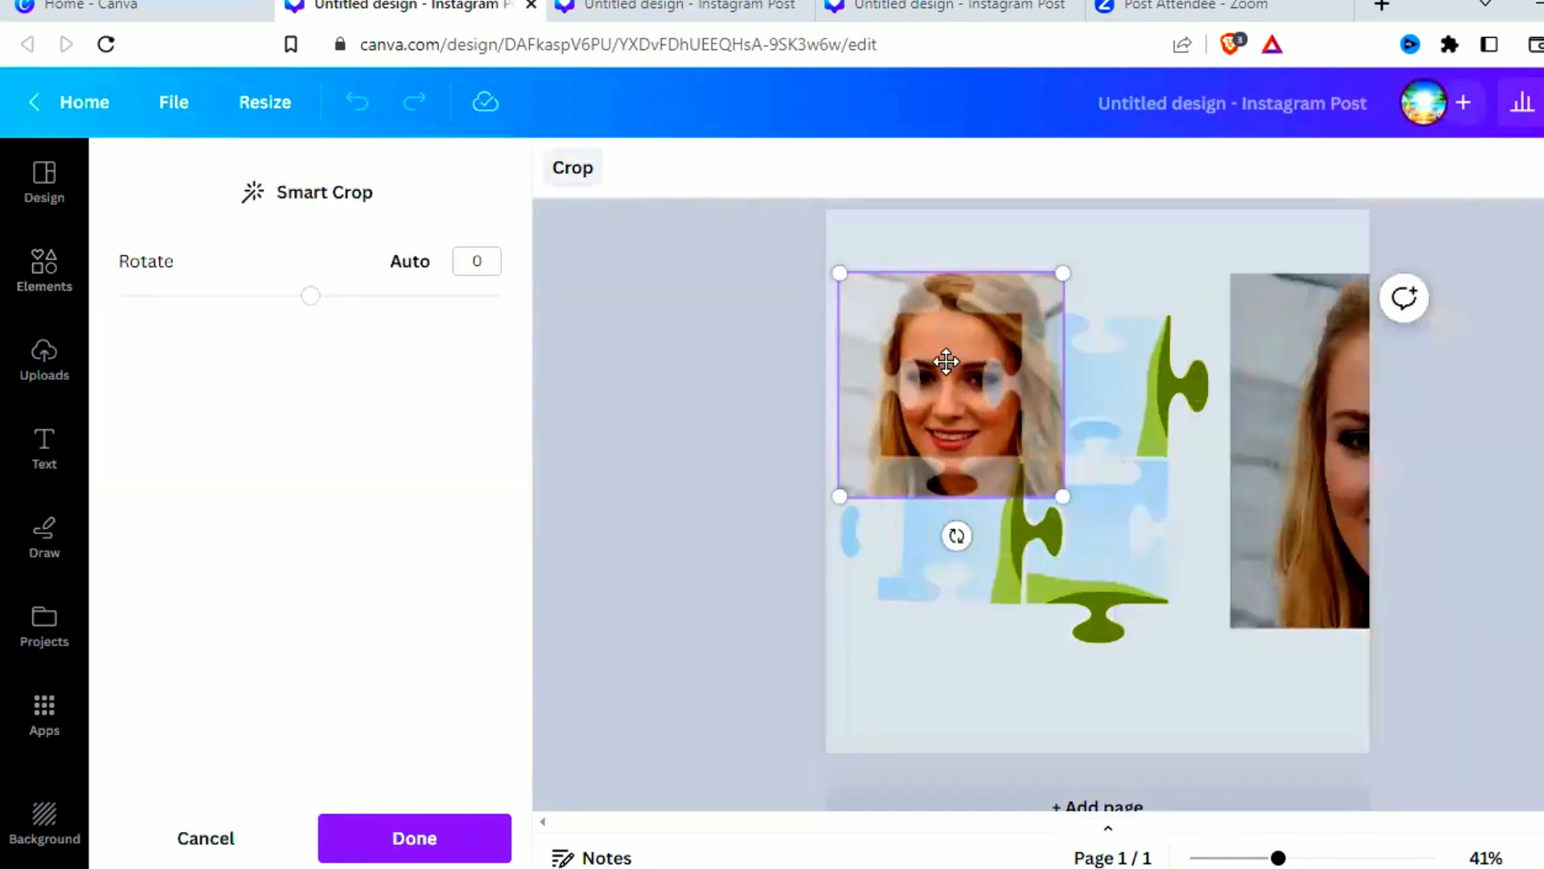
pyautogui.moveTo(941, 351); pyautogui.dragTo(937, 341)
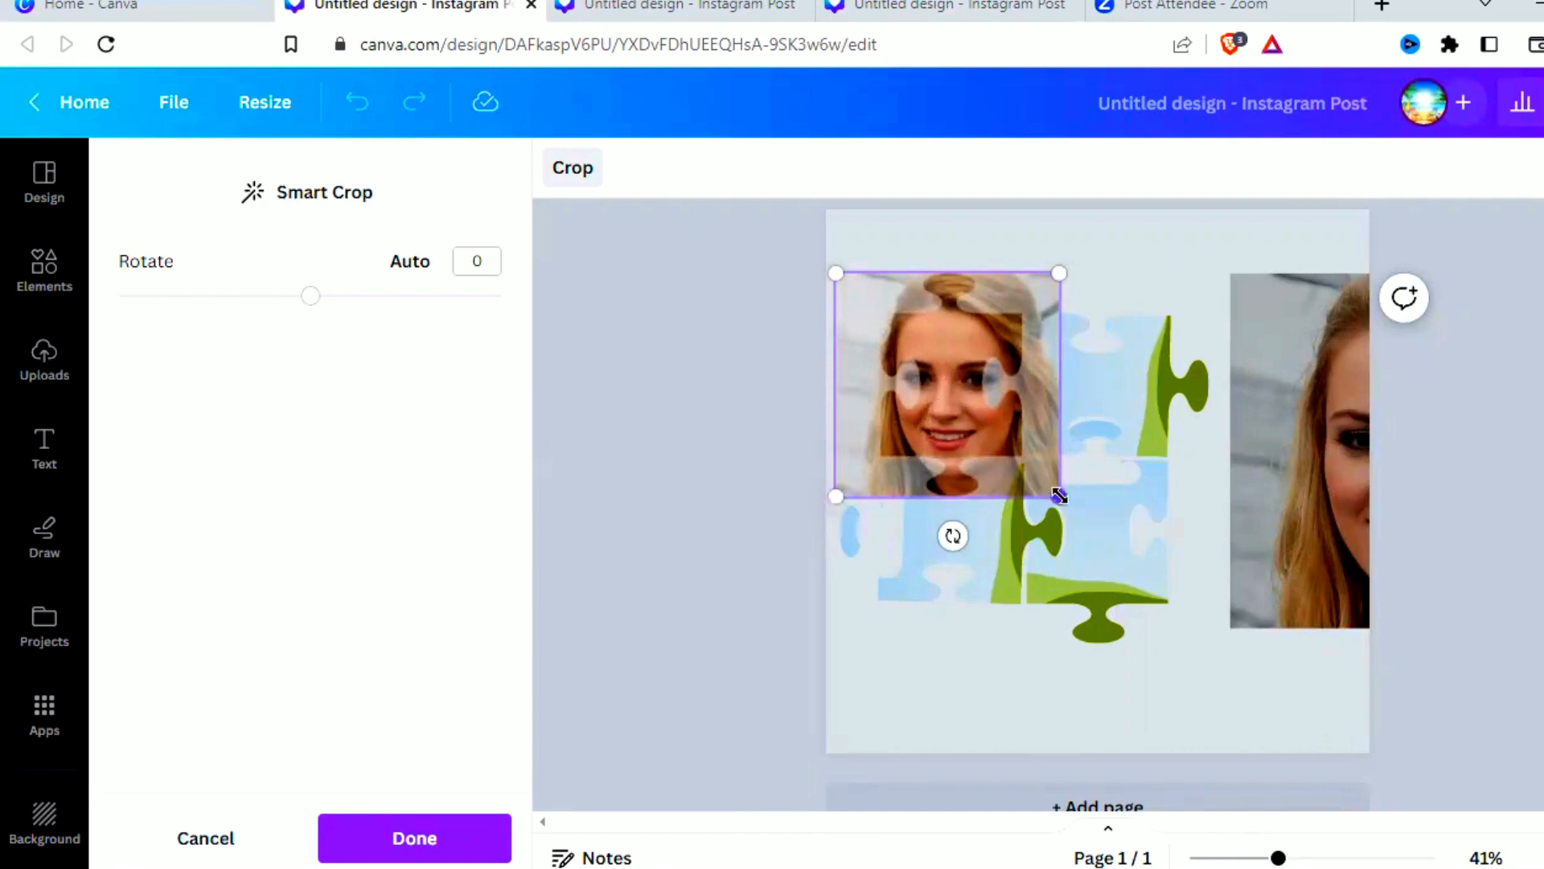
pyautogui.moveTo(1059, 496); pyautogui.dragTo(1208, 647)
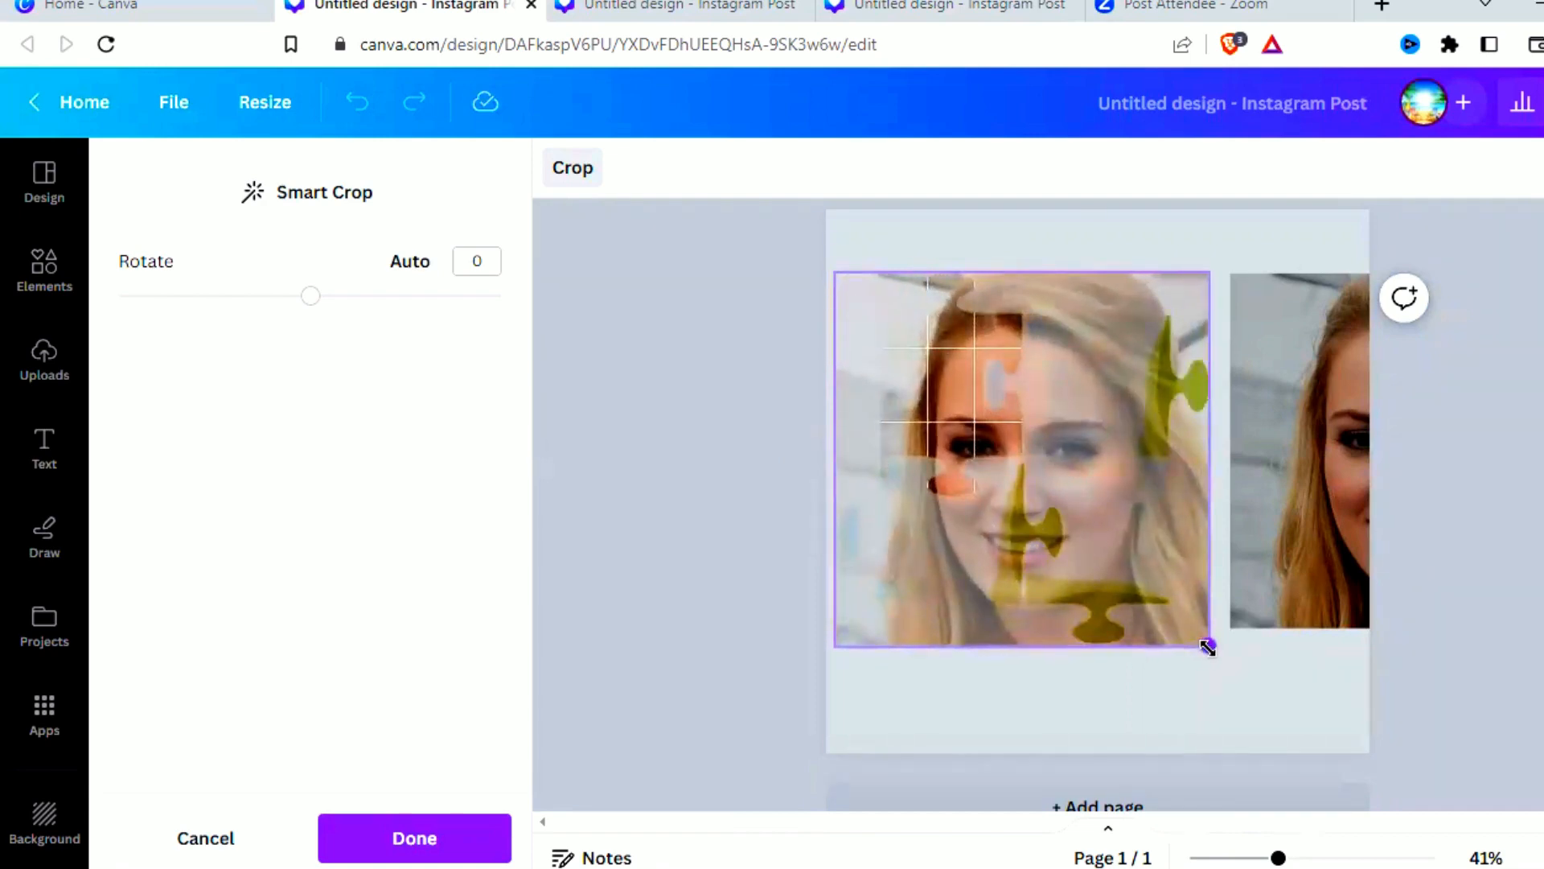
pyautogui.moveTo(1208, 647); pyautogui.dragTo(1208, 646)
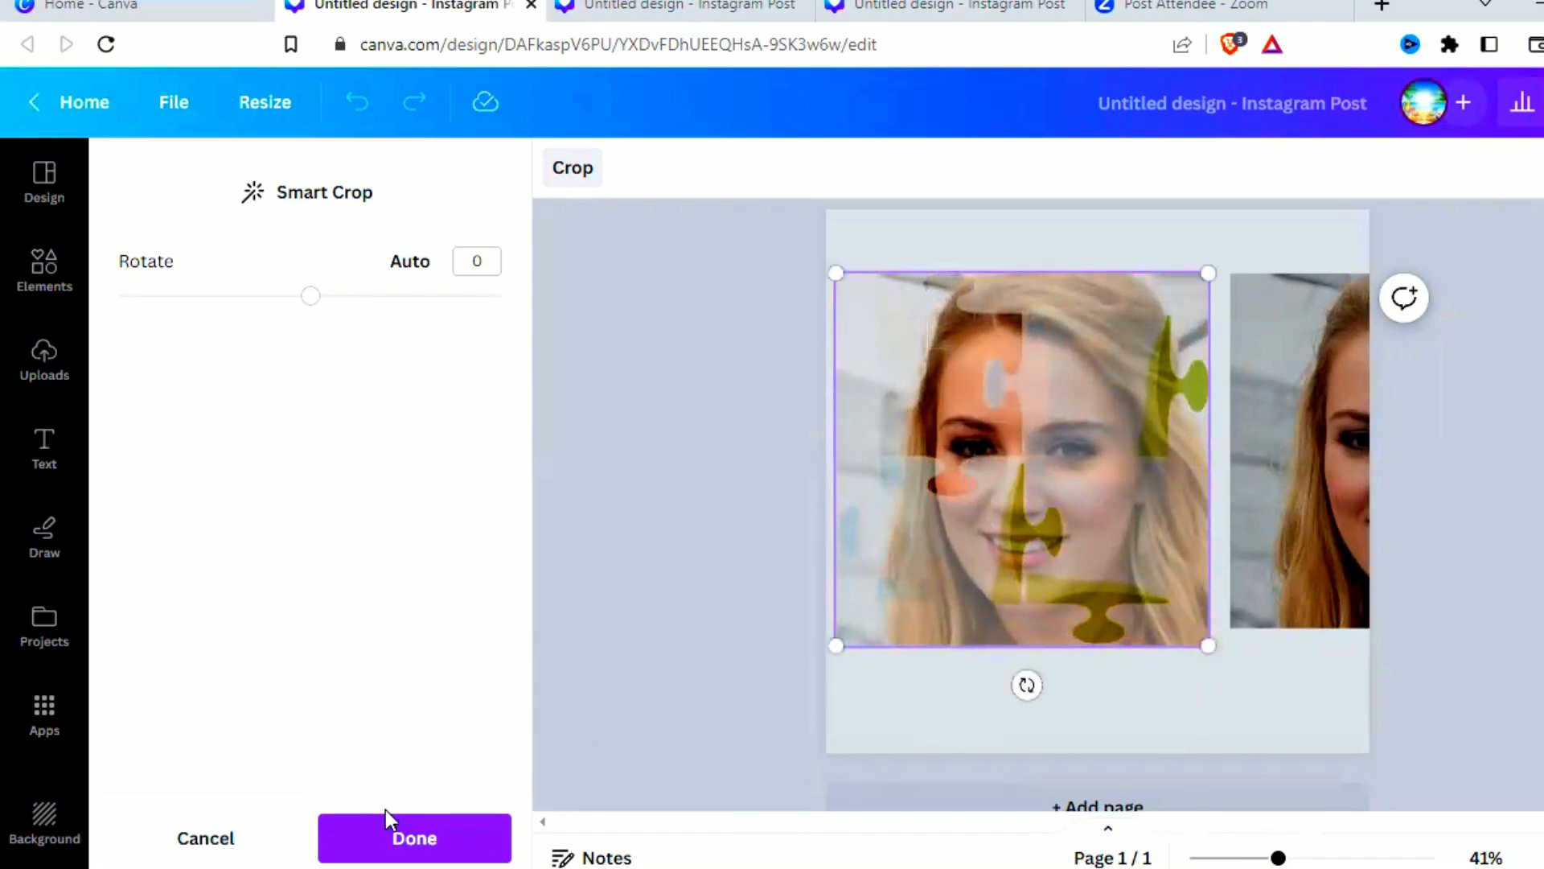
pyautogui.click(396, 838)
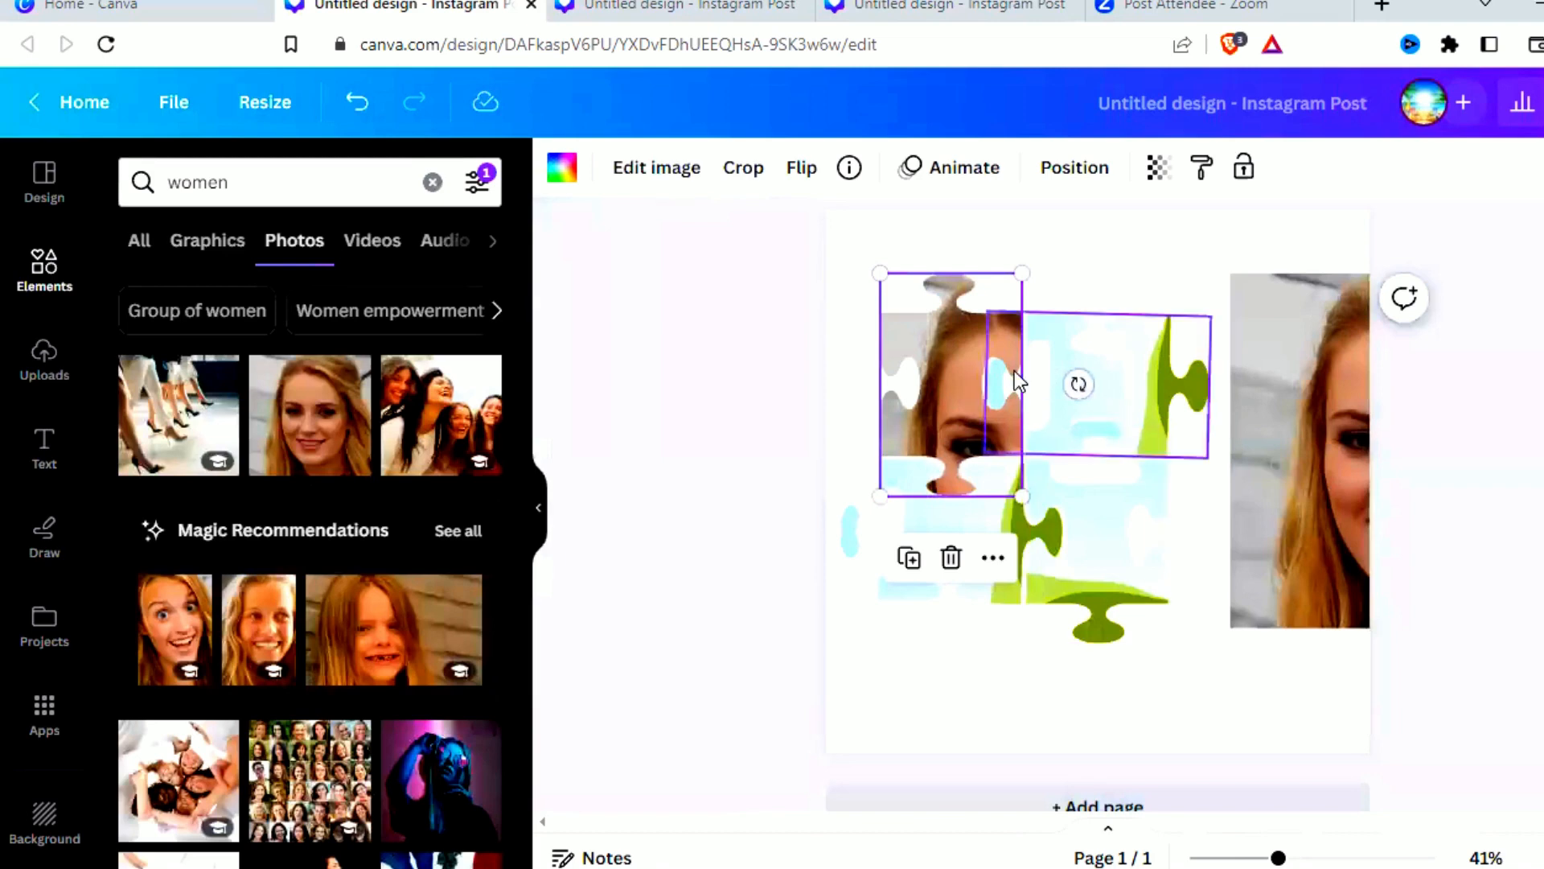
# - Duplicate the portrait, test the copy over the upper-right puzzle frame and move it back out beside the puzzle
pyautogui.click(1243, 490)
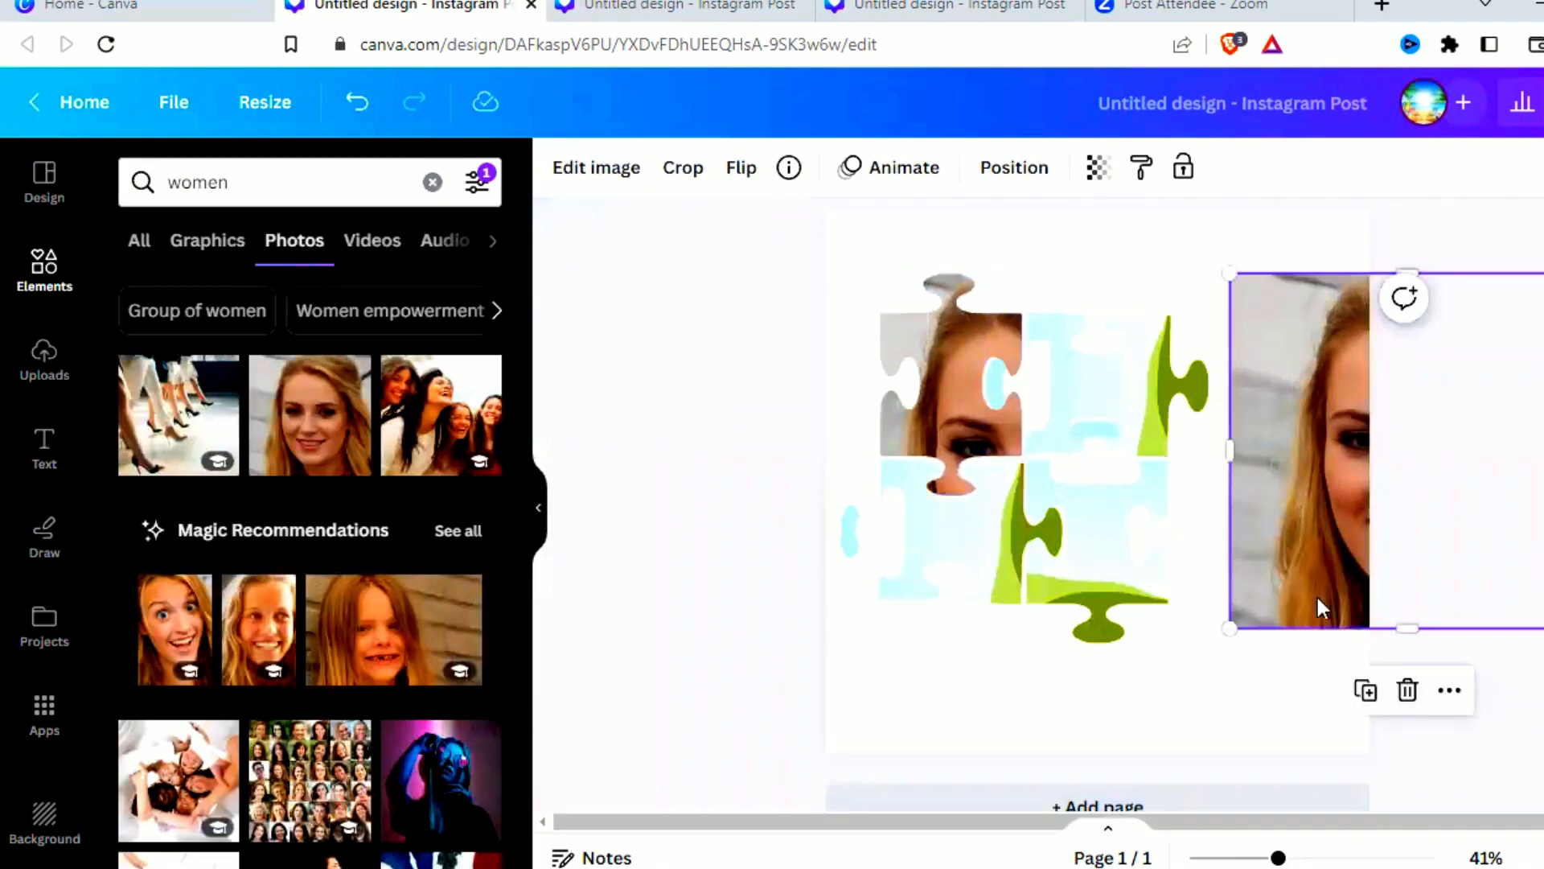
pyautogui.click(1365, 690)
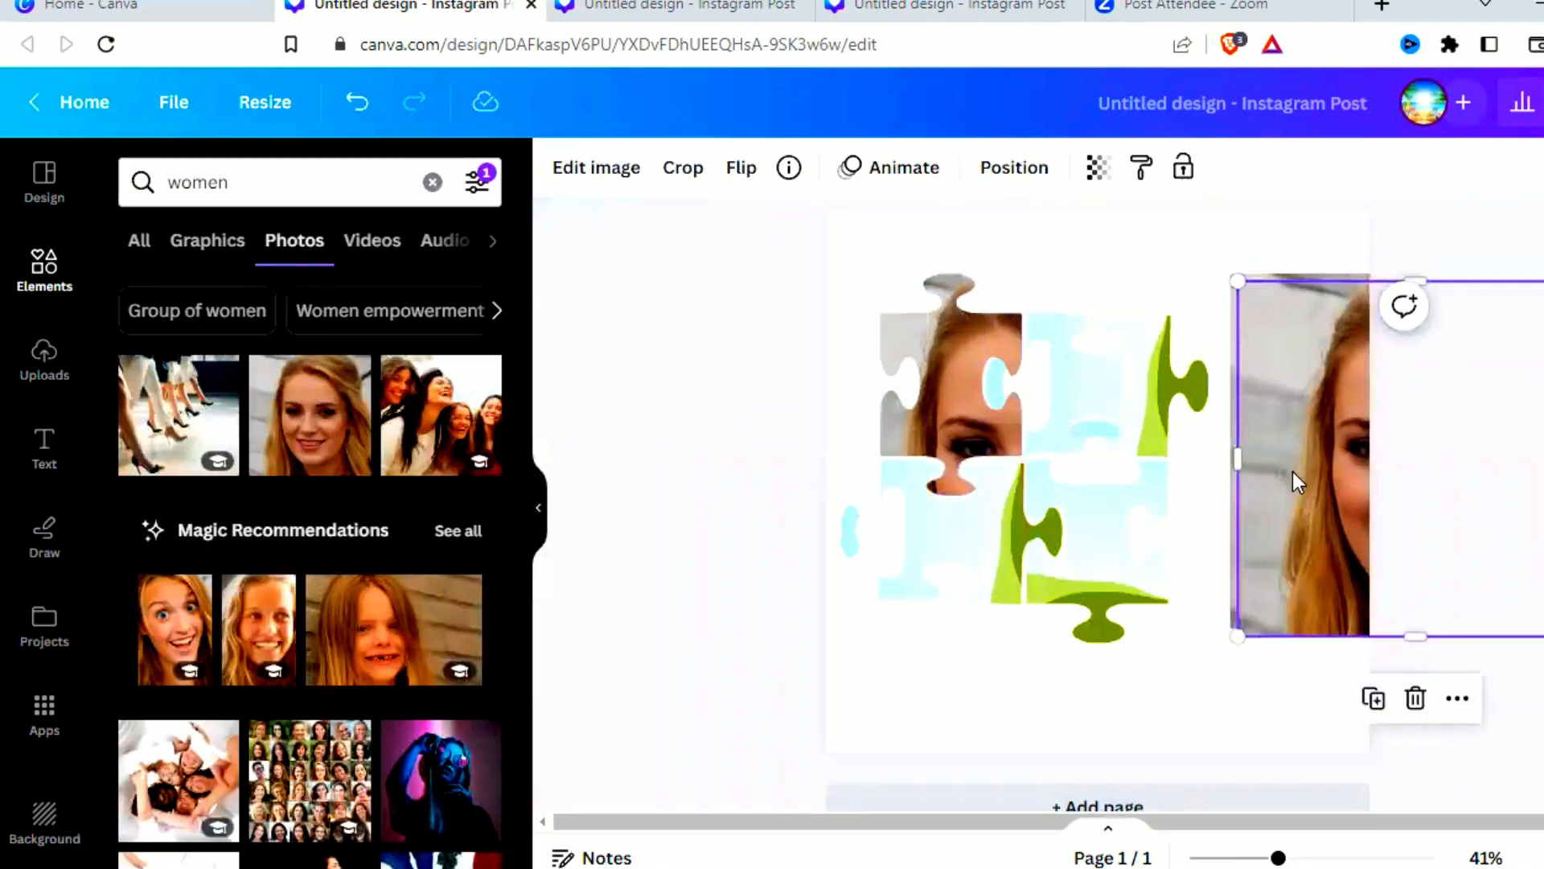
pyautogui.moveTo(1292, 473); pyautogui.dragTo(1135, 324)
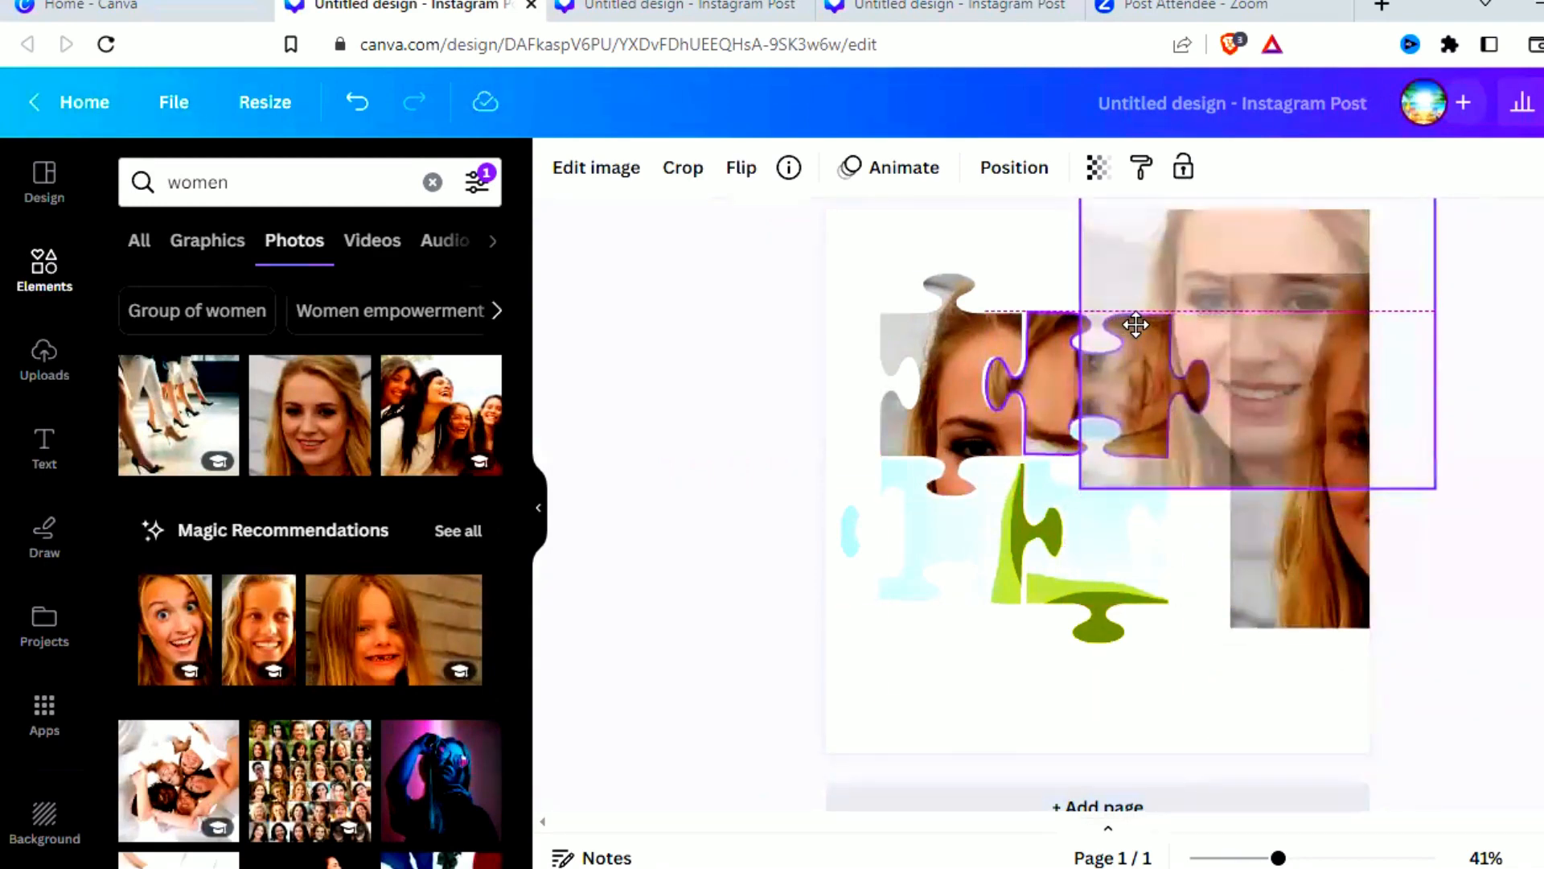
pyautogui.moveTo(1136, 324); pyautogui.dragTo(1234, 367)
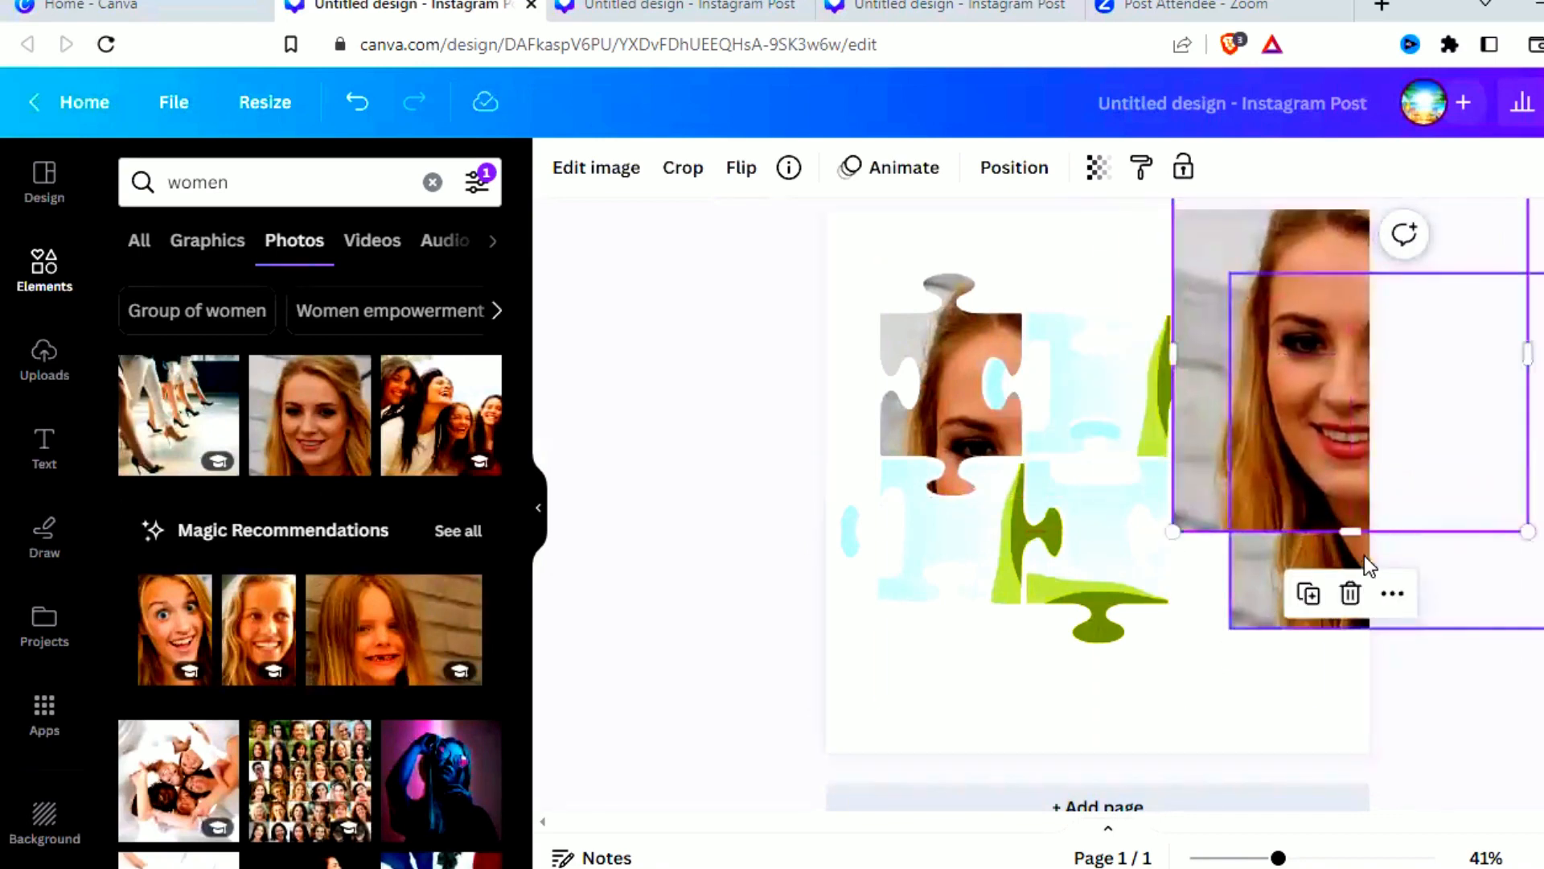
pyautogui.press('Escape')
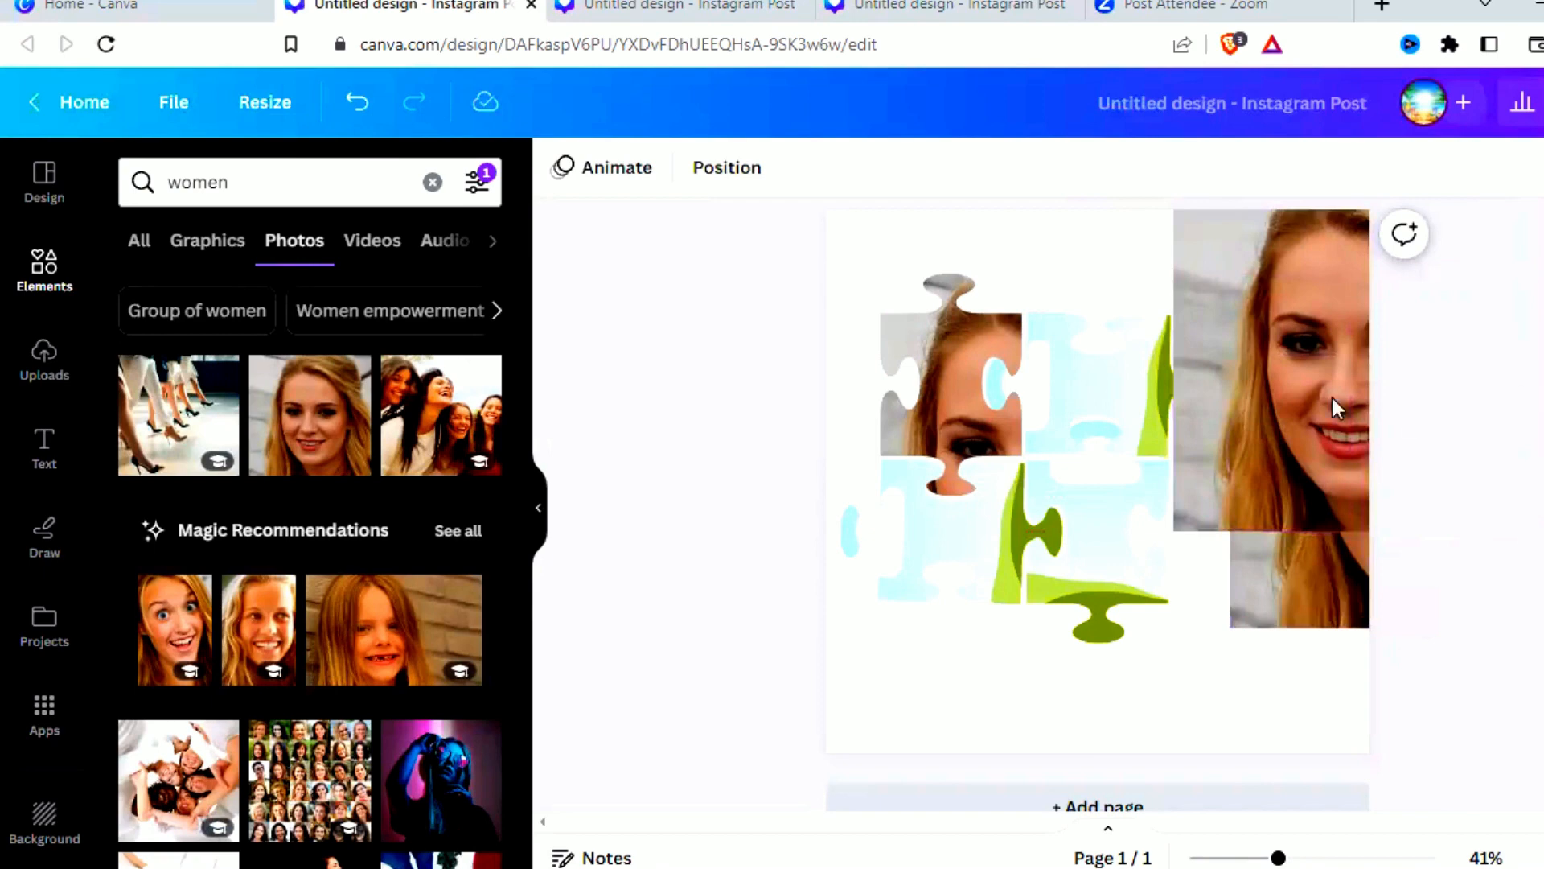
# - Rotate the portrait copy to 90° and place it inside the upper-right puzzle frame so the face stands upright
pyautogui.click(1336, 403)
pyautogui.moveTo(1543, 354); pyautogui.dragTo(1349, 202)
pyautogui.moveTo(1254, 306); pyautogui.dragTo(1223, 312)
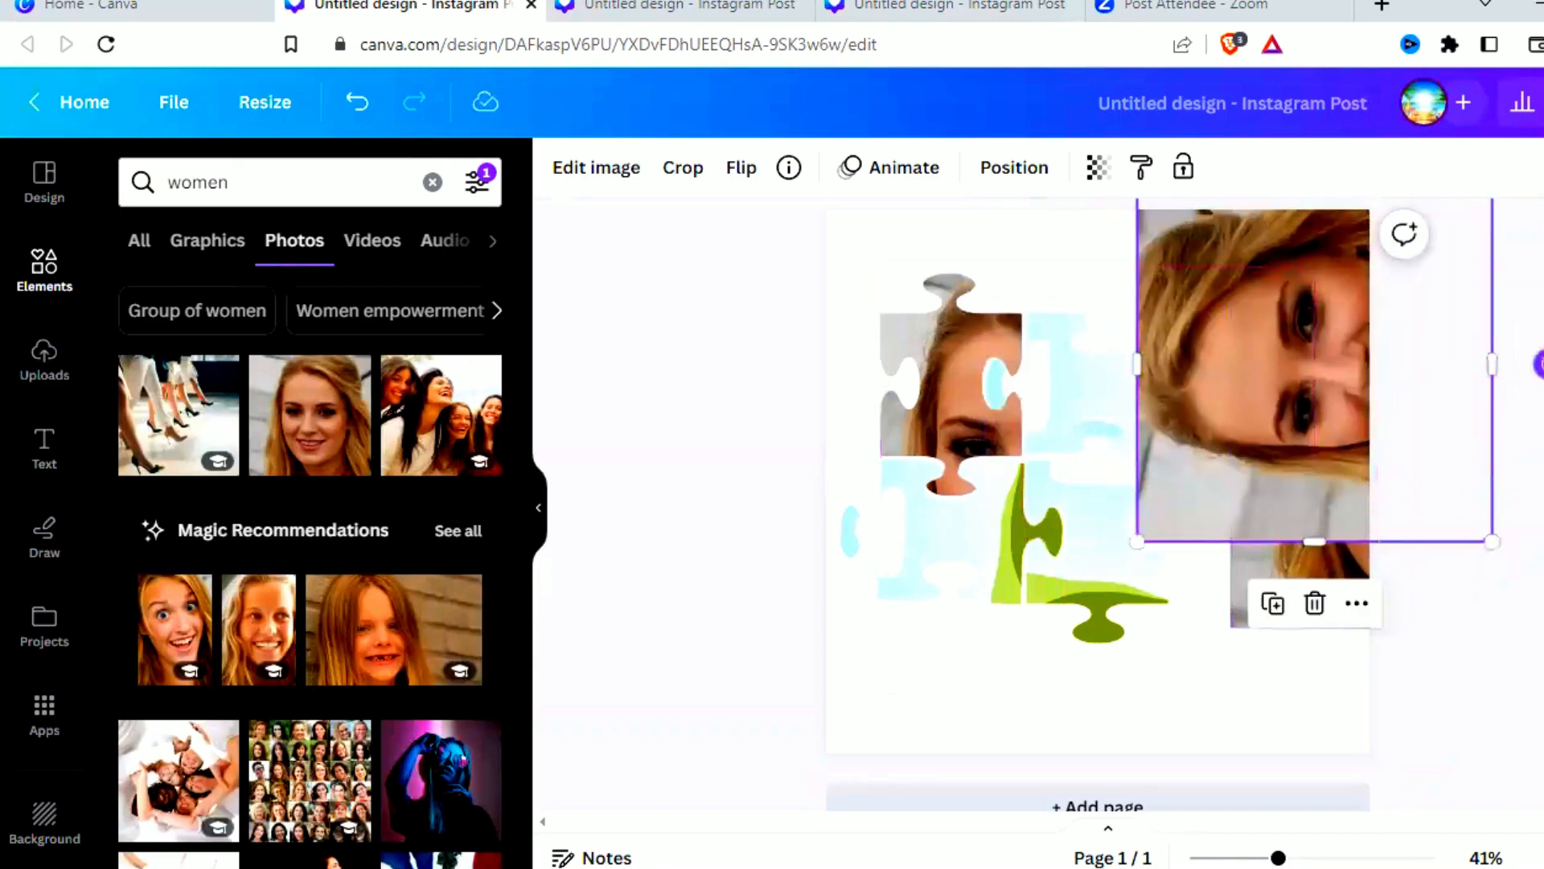
pyautogui.moveTo(1541, 364); pyautogui.dragTo(1060, 370)
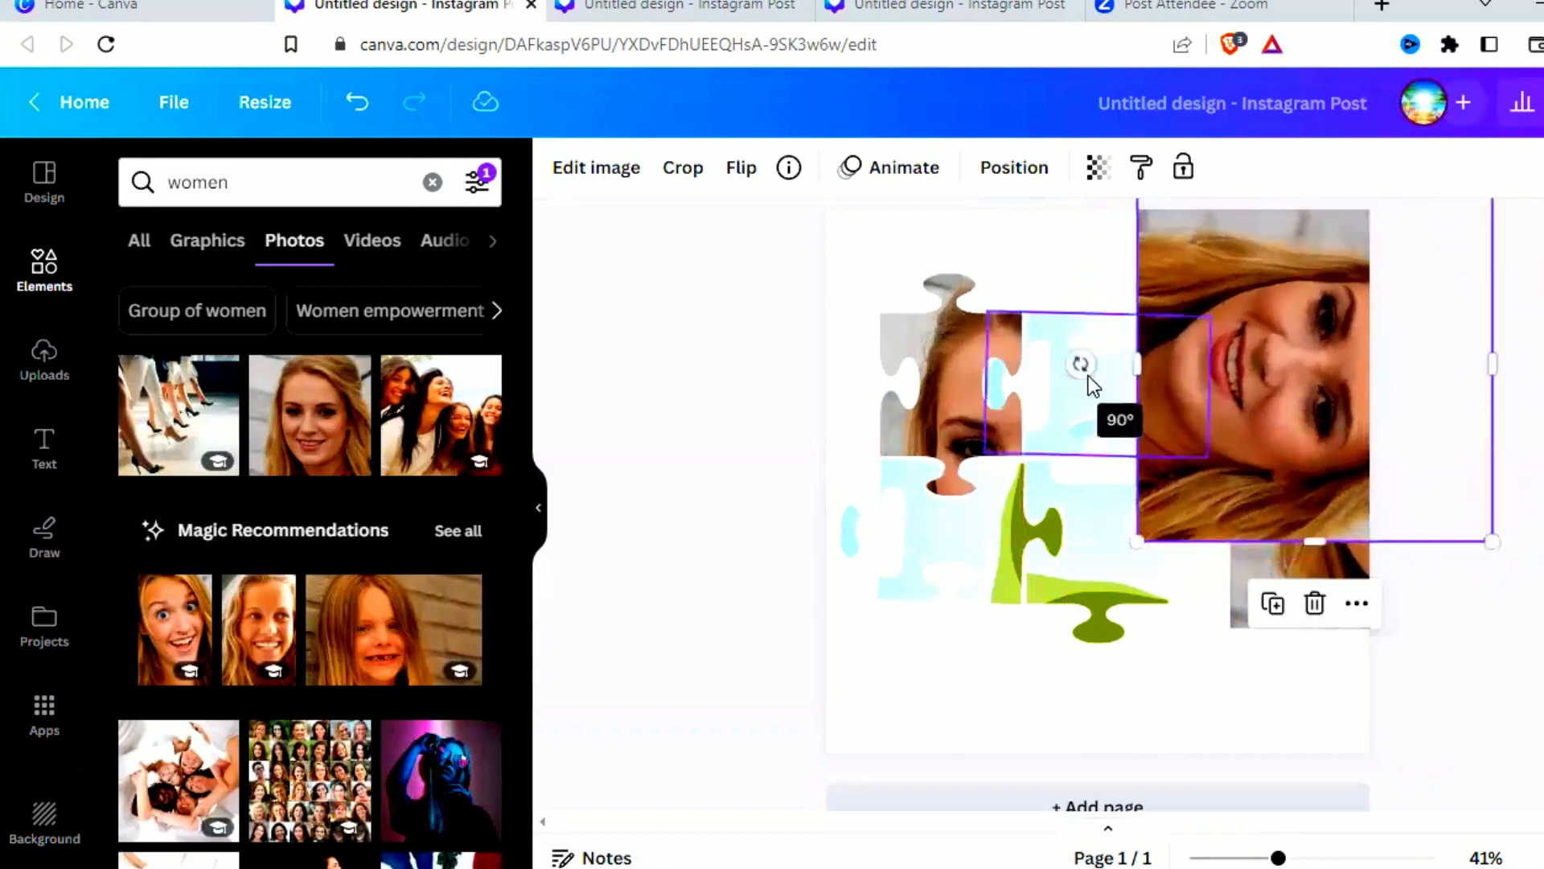
pyautogui.moveTo(1306, 392); pyautogui.dragTo(1135, 389)
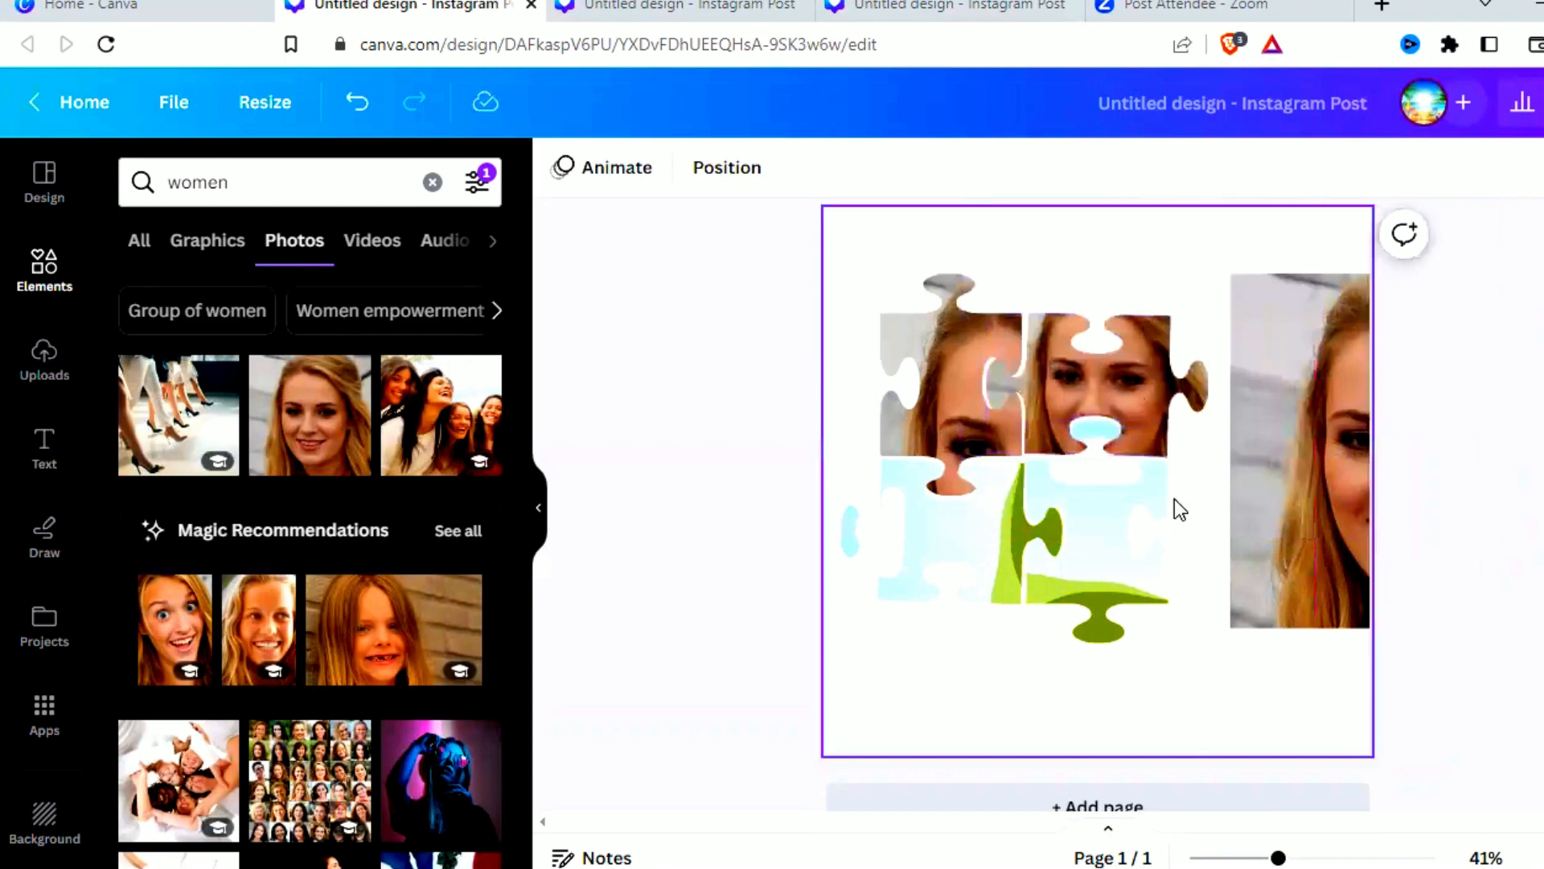
# - Crop the portrait in the upper-right puzzle frame, enlarging the image until it spans all four pieces, and apply the crop
pyautogui.doubleClick(1115, 398)
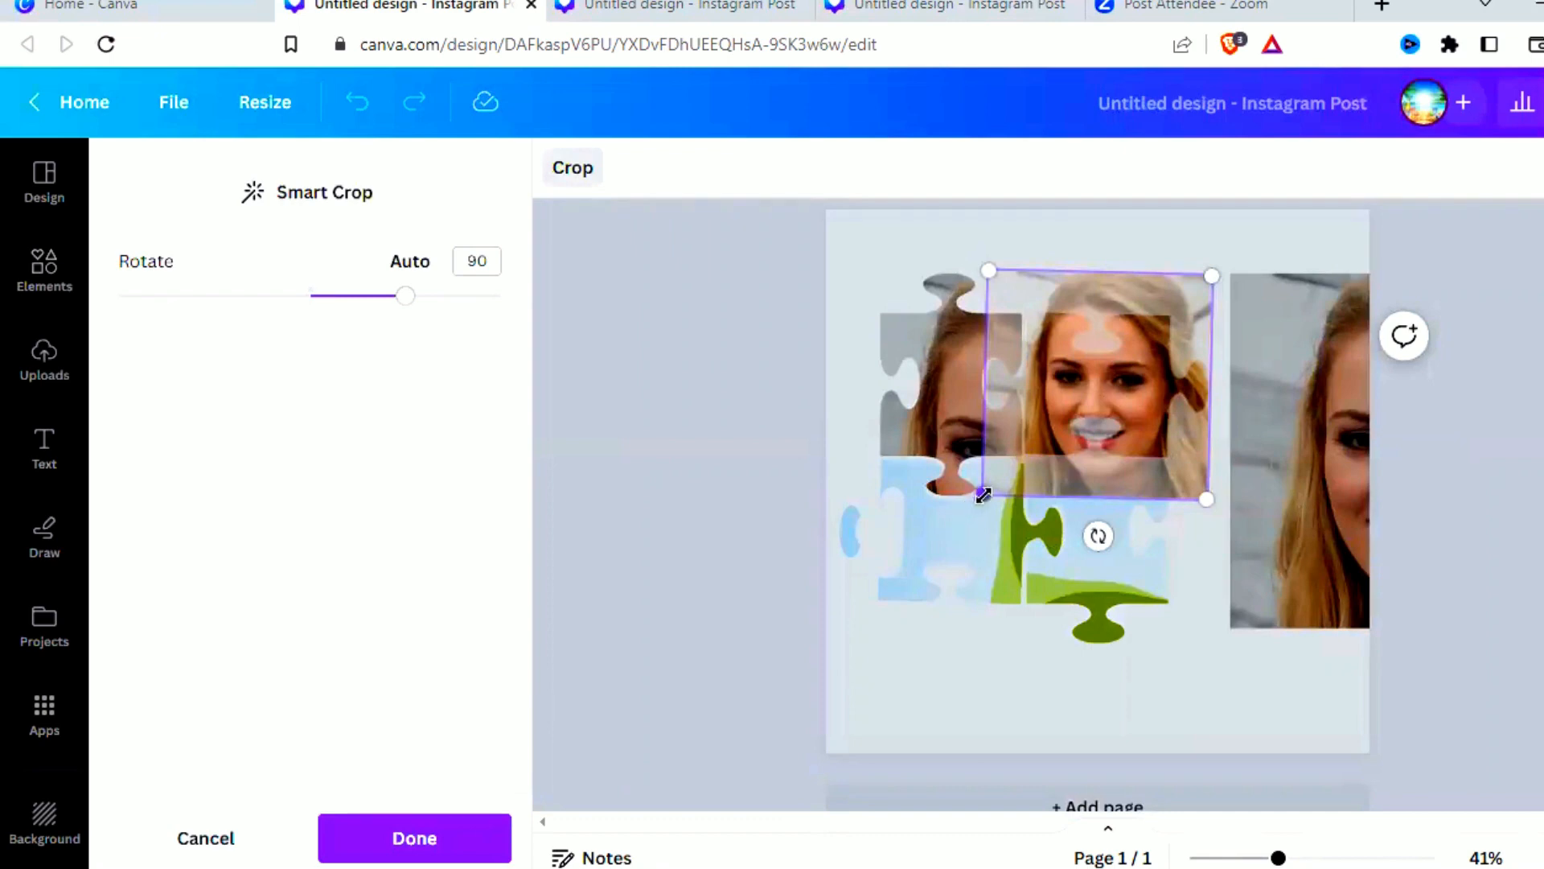
pyautogui.moveTo(983, 494); pyautogui.dragTo(844, 684)
pyautogui.moveTo(872, 676); pyautogui.dragTo(877, 674)
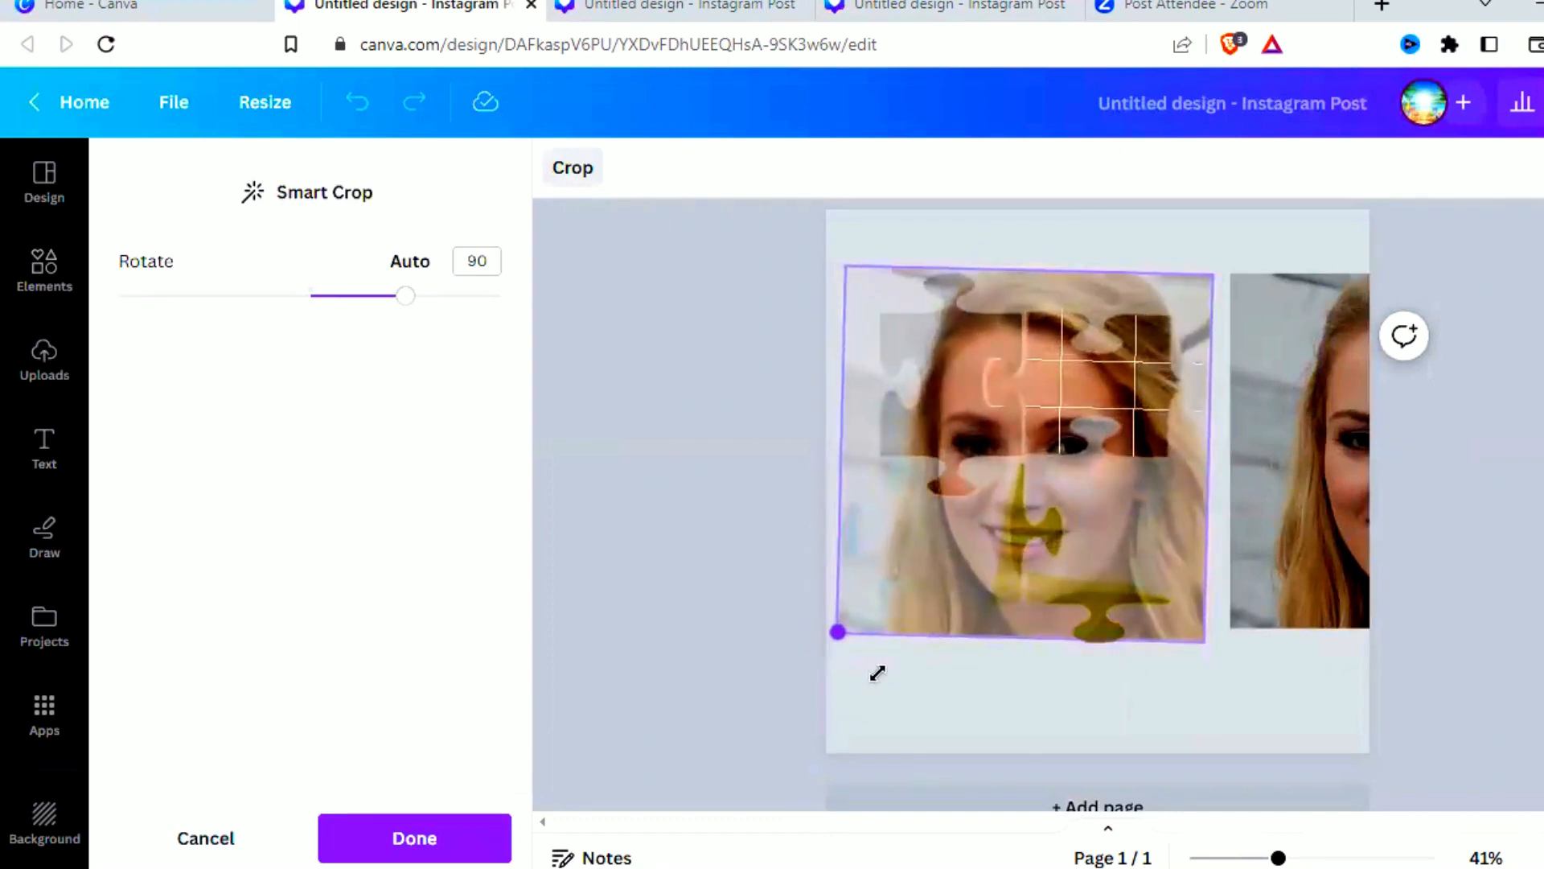
pyautogui.moveTo(877, 673); pyautogui.dragTo(878, 673)
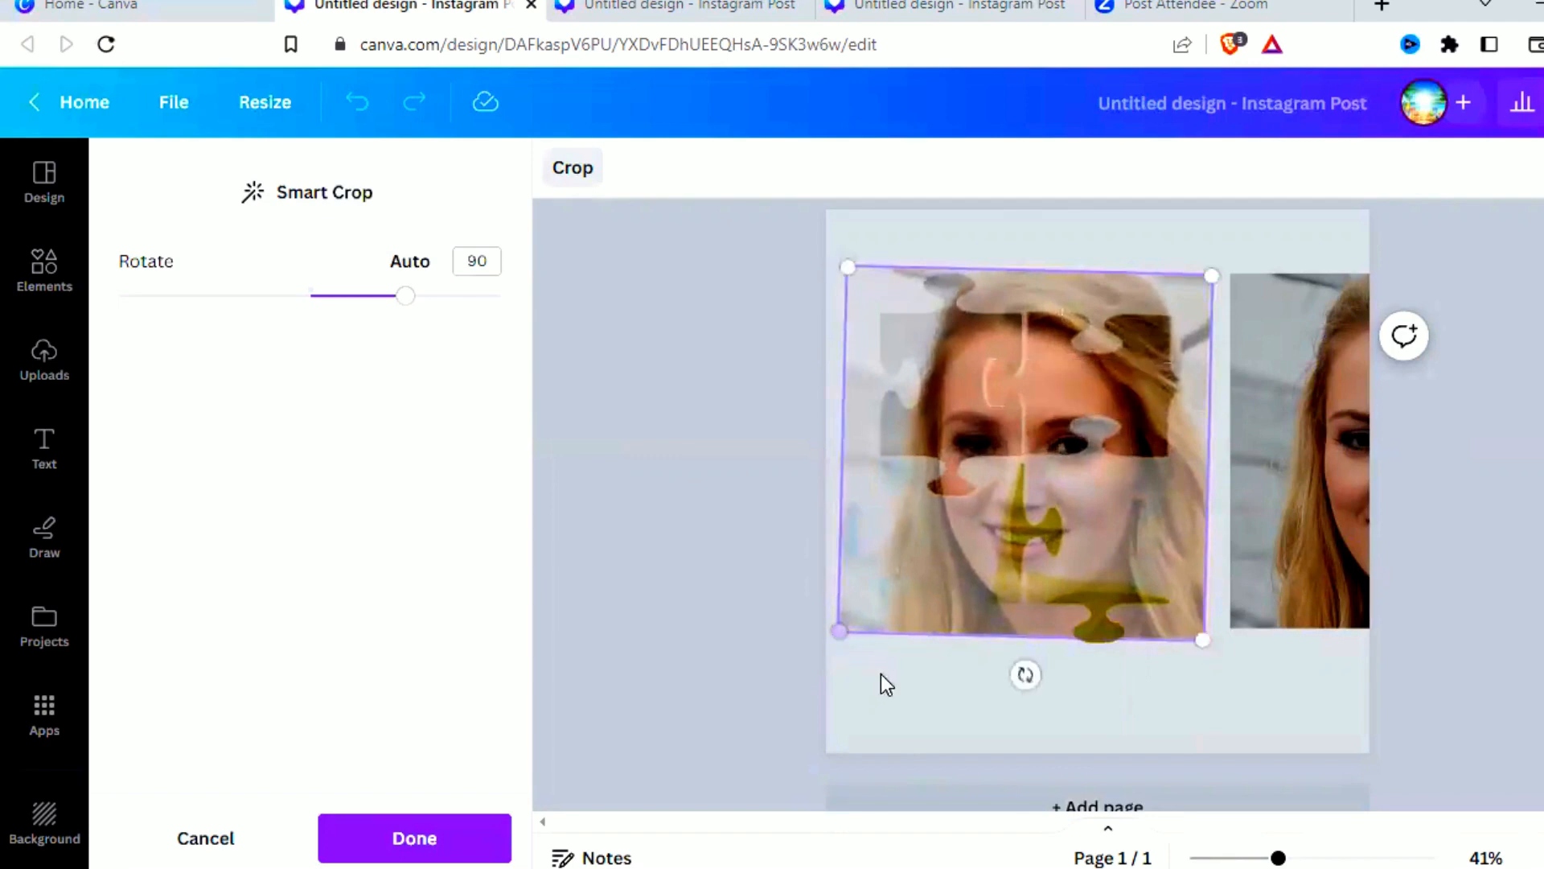
pyautogui.click(414, 838)
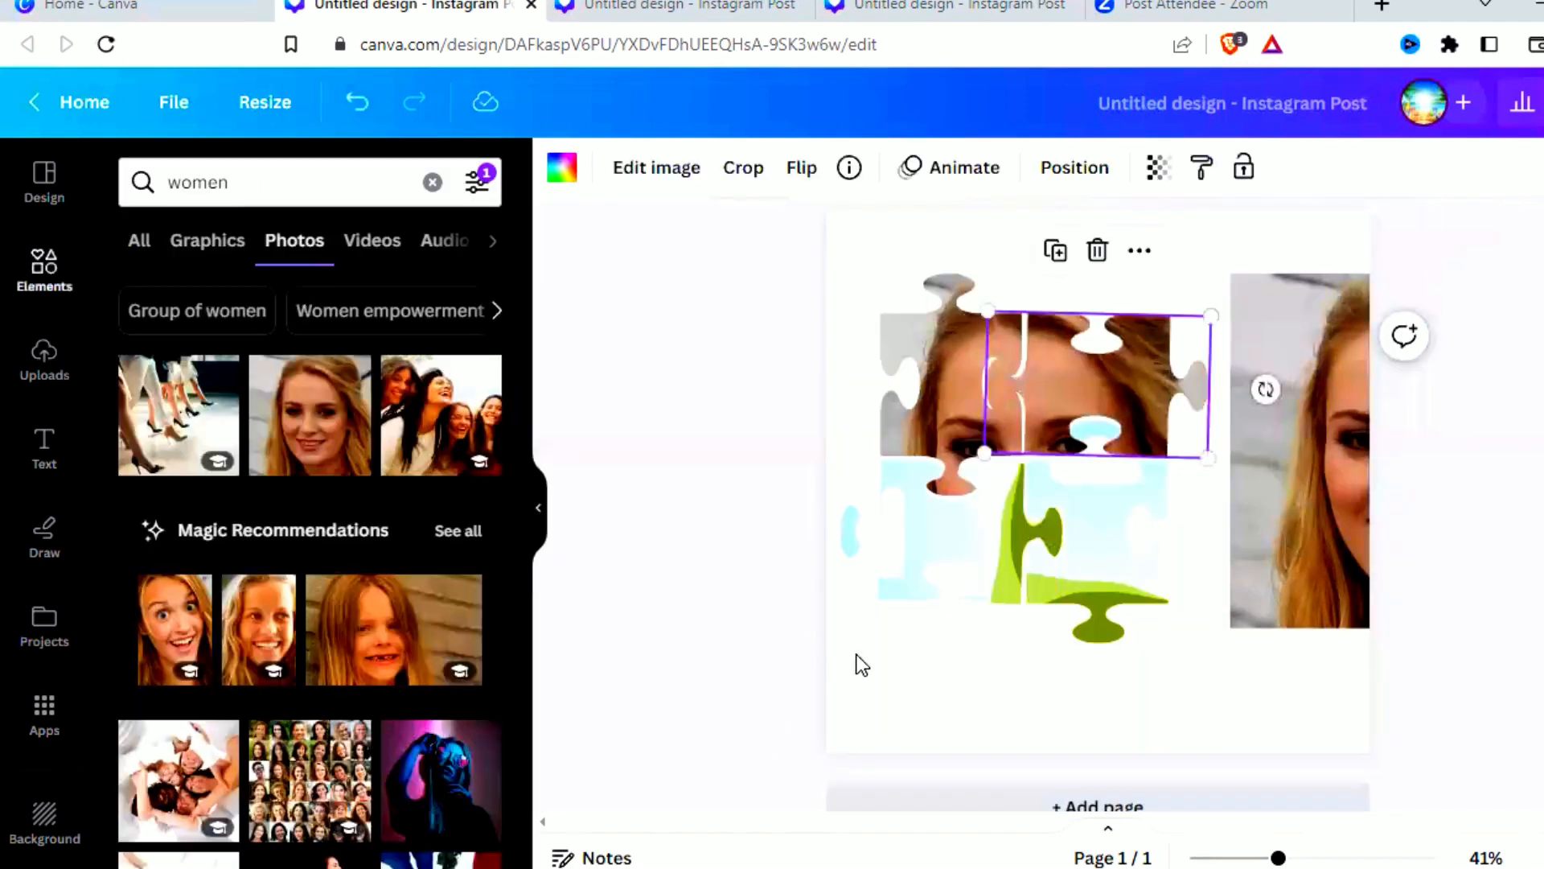
# - Duplicate the remaining portrait and place the copy inside the lower-right puzzle frame
pyautogui.click(1265, 431)
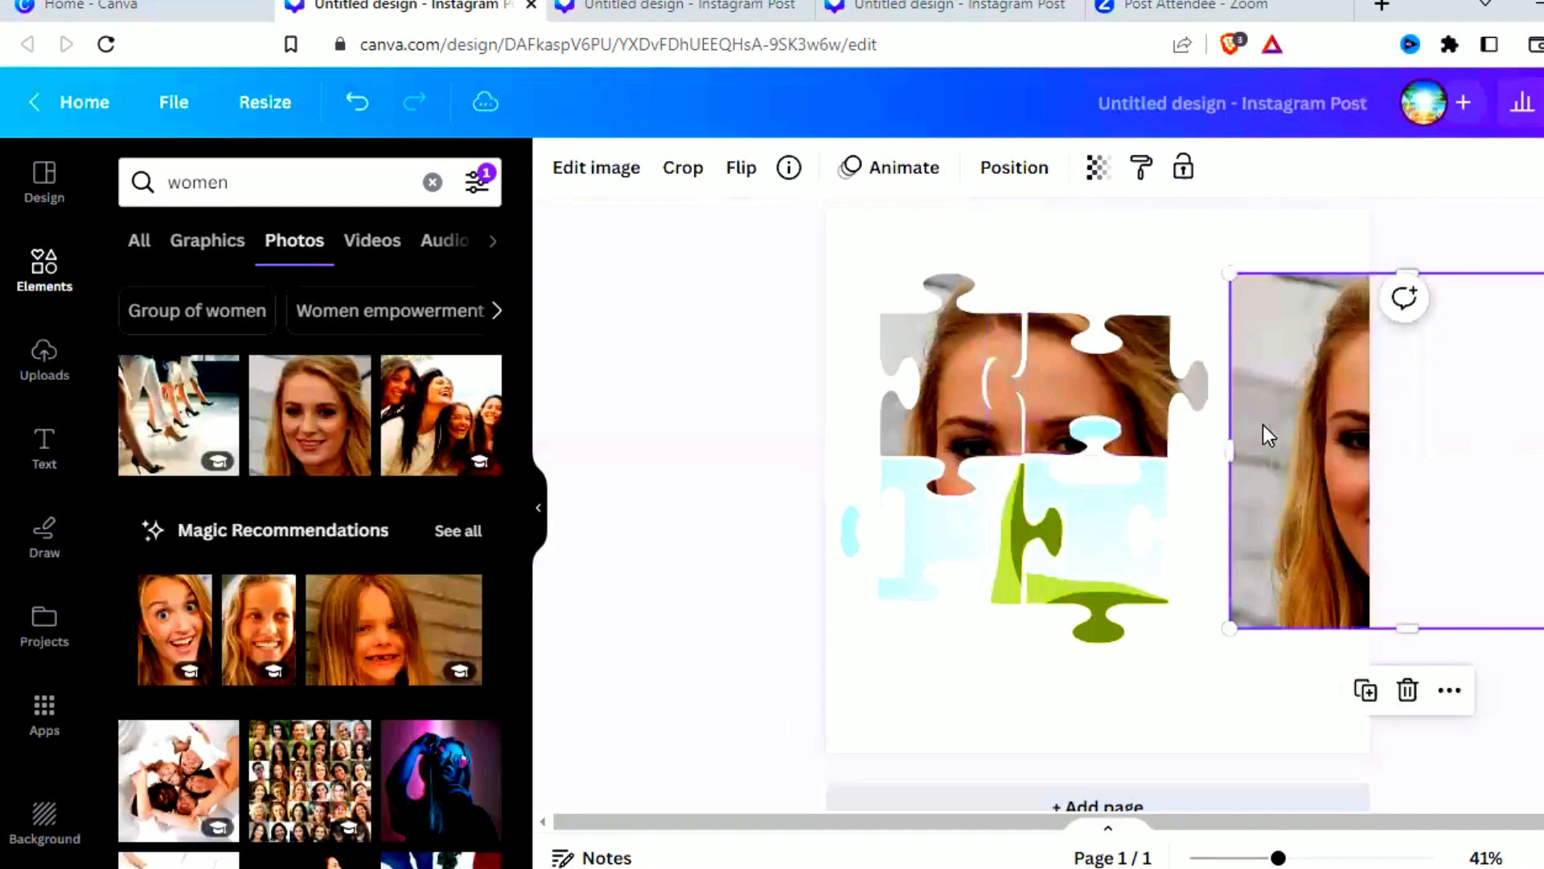
pyautogui.click(1366, 695)
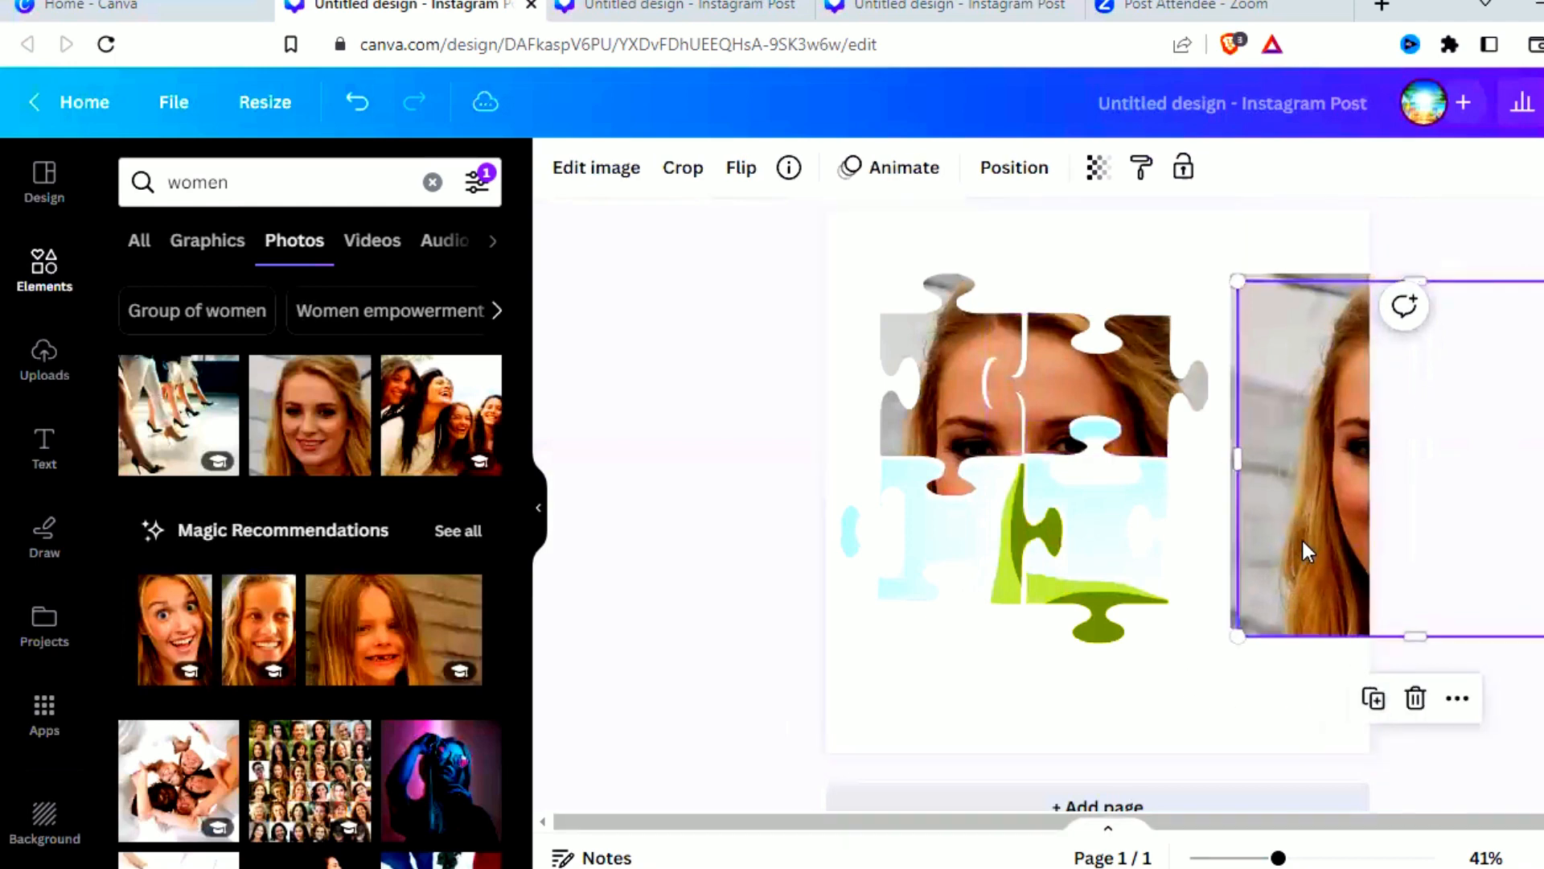
pyautogui.moveTo(1293, 620); pyautogui.dragTo(1118, 576)
# - Crop the portrait in the lower-right puzzle frame, enlarging the image over the whole puzzle to match the upper pieces, and apply the crop
pyautogui.doubleClick(1082, 562)
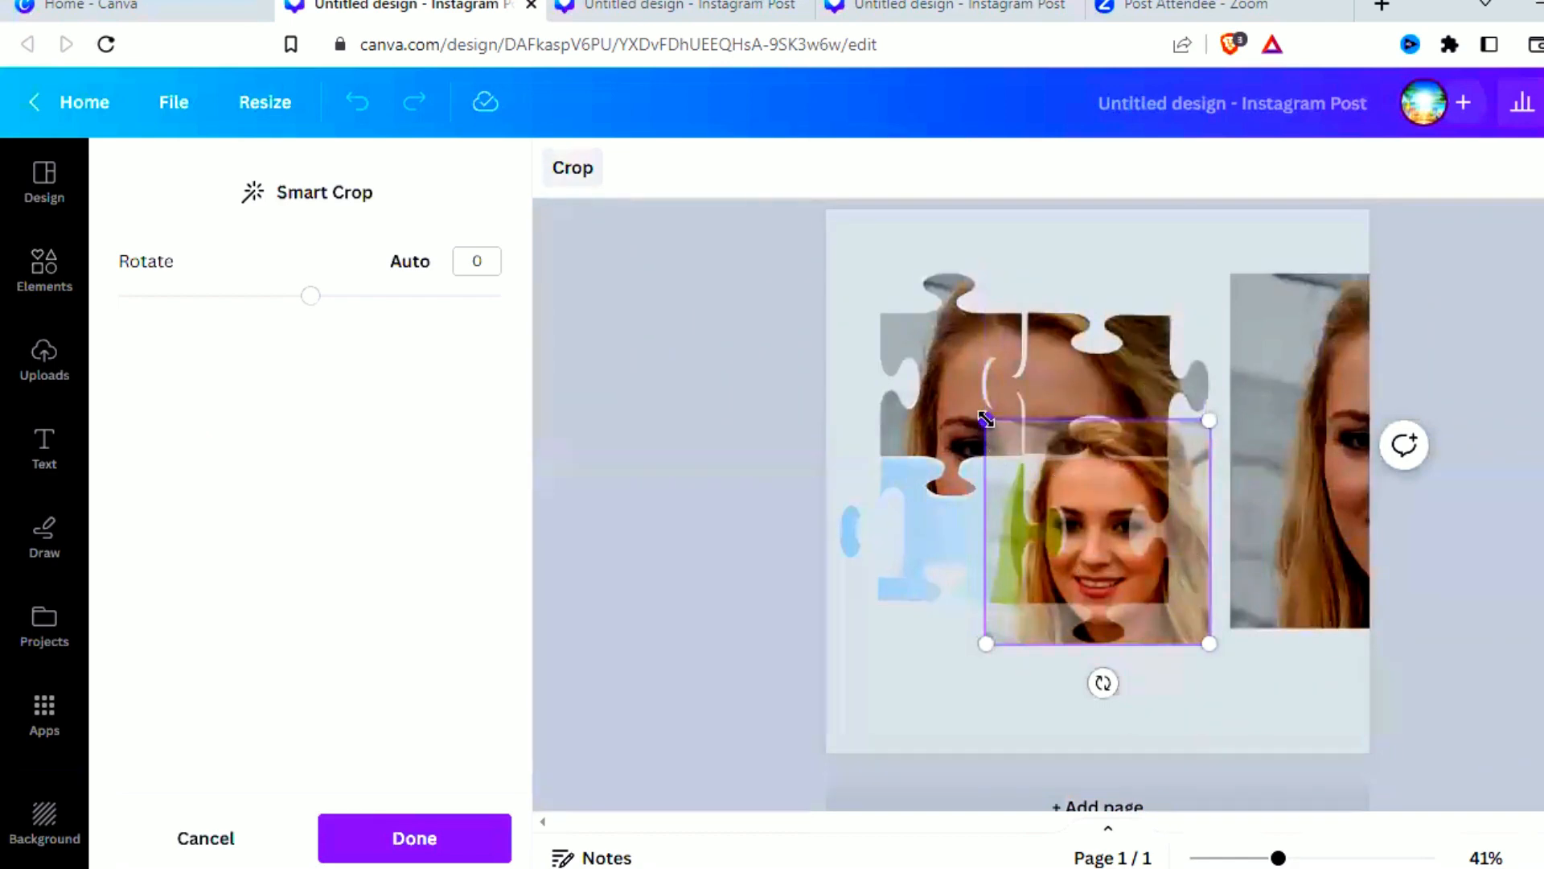
pyautogui.moveTo(984, 419); pyautogui.dragTo(859, 254)
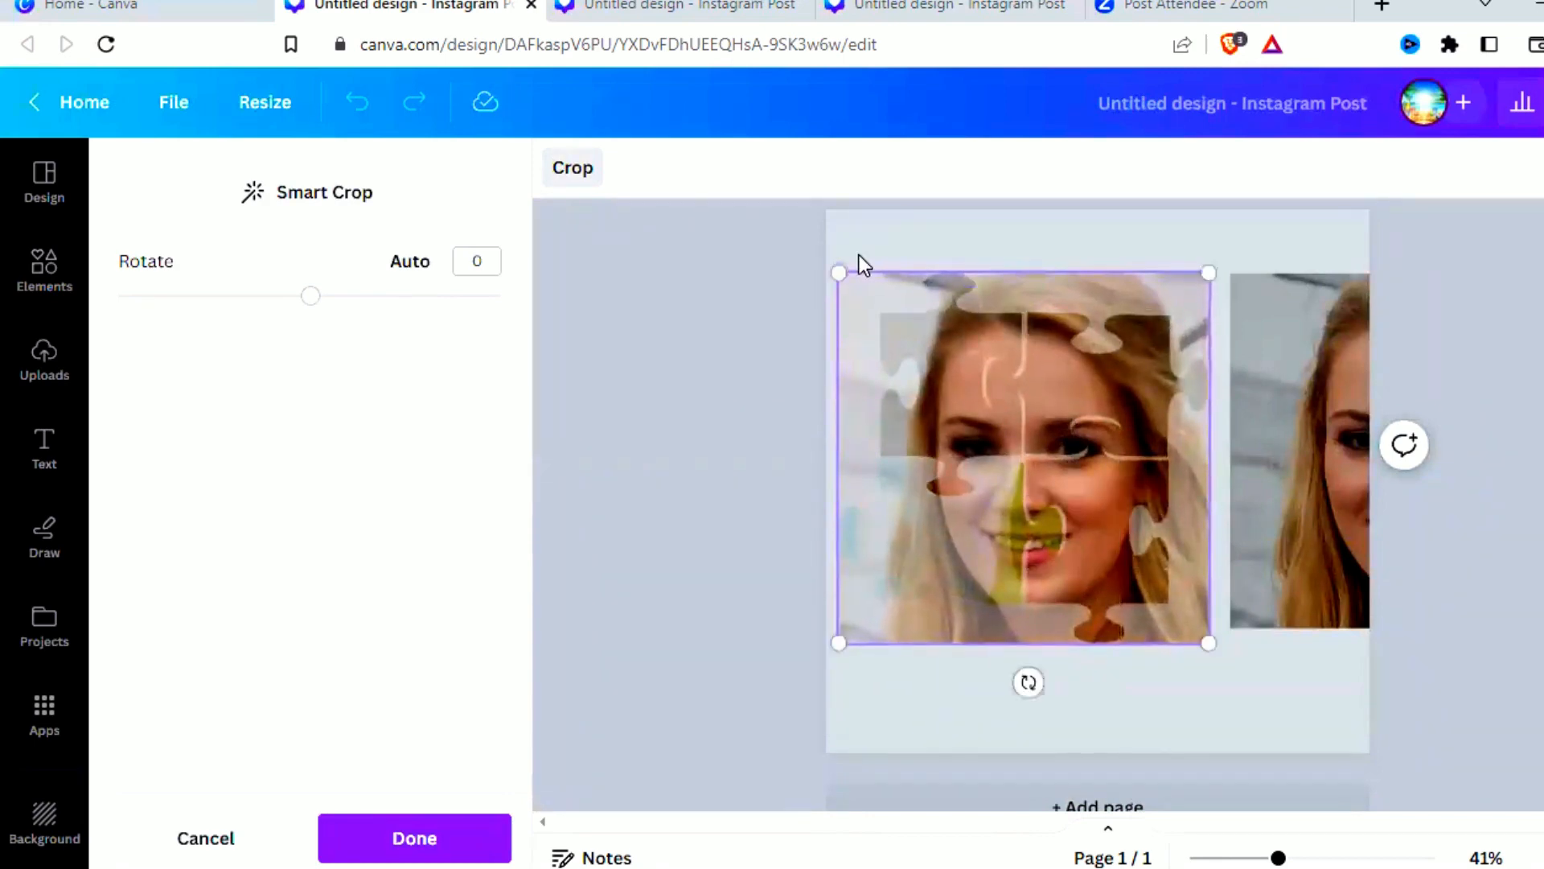
pyautogui.click(371, 832)
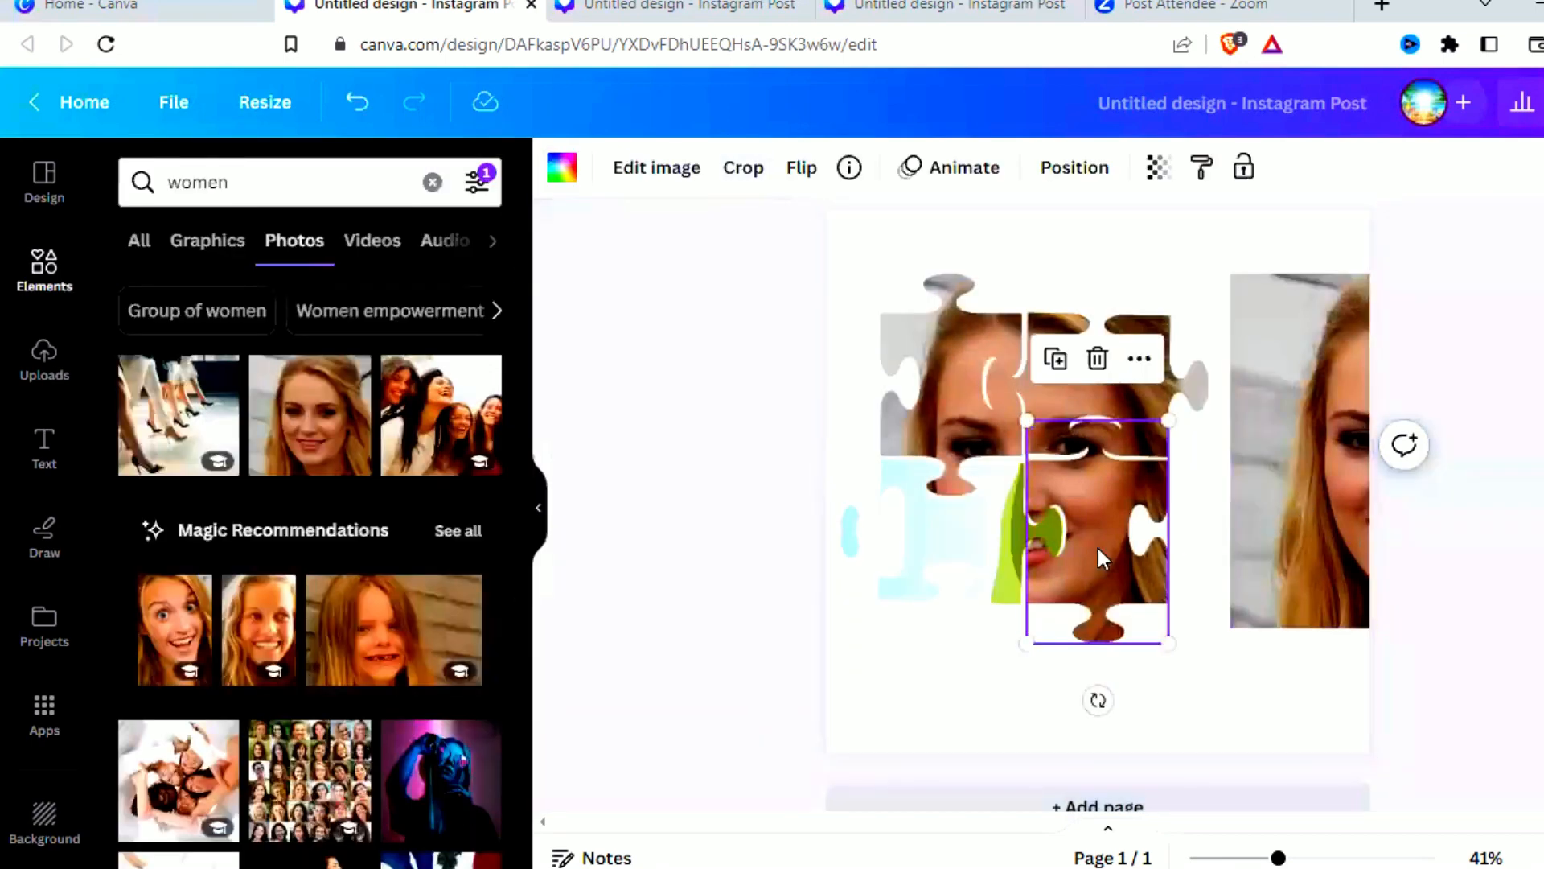
# - Rotate the remaining portrait to 90° and place it upright inside the lower-left puzzle frame
pyautogui.moveTo(1234, 536)
pyautogui.mouseDown()
pyautogui.moveTo(1295, 521)
pyautogui.moveTo(1282, 579)
pyautogui.moveTo(972, 641)
pyautogui.moveTo(832, 614)
pyautogui.moveTo(783, 576)
pyautogui.moveTo(783, 607)
pyautogui.moveTo(828, 603)
pyautogui.moveTo(837, 504)
pyautogui.moveTo(786, 569)
pyautogui.moveTo(821, 649)
pyautogui.moveTo(1142, 586)
pyautogui.moveTo(1237, 596)
pyautogui.moveTo(1296, 569)
pyautogui.moveTo(858, 596)
pyautogui.moveTo(955, 572)
pyautogui.moveTo(913, 569)
pyautogui.moveTo(1241, 534)
pyautogui.mouseUp()
pyautogui.moveTo(1543, 465); pyautogui.dragTo(1335, 241)
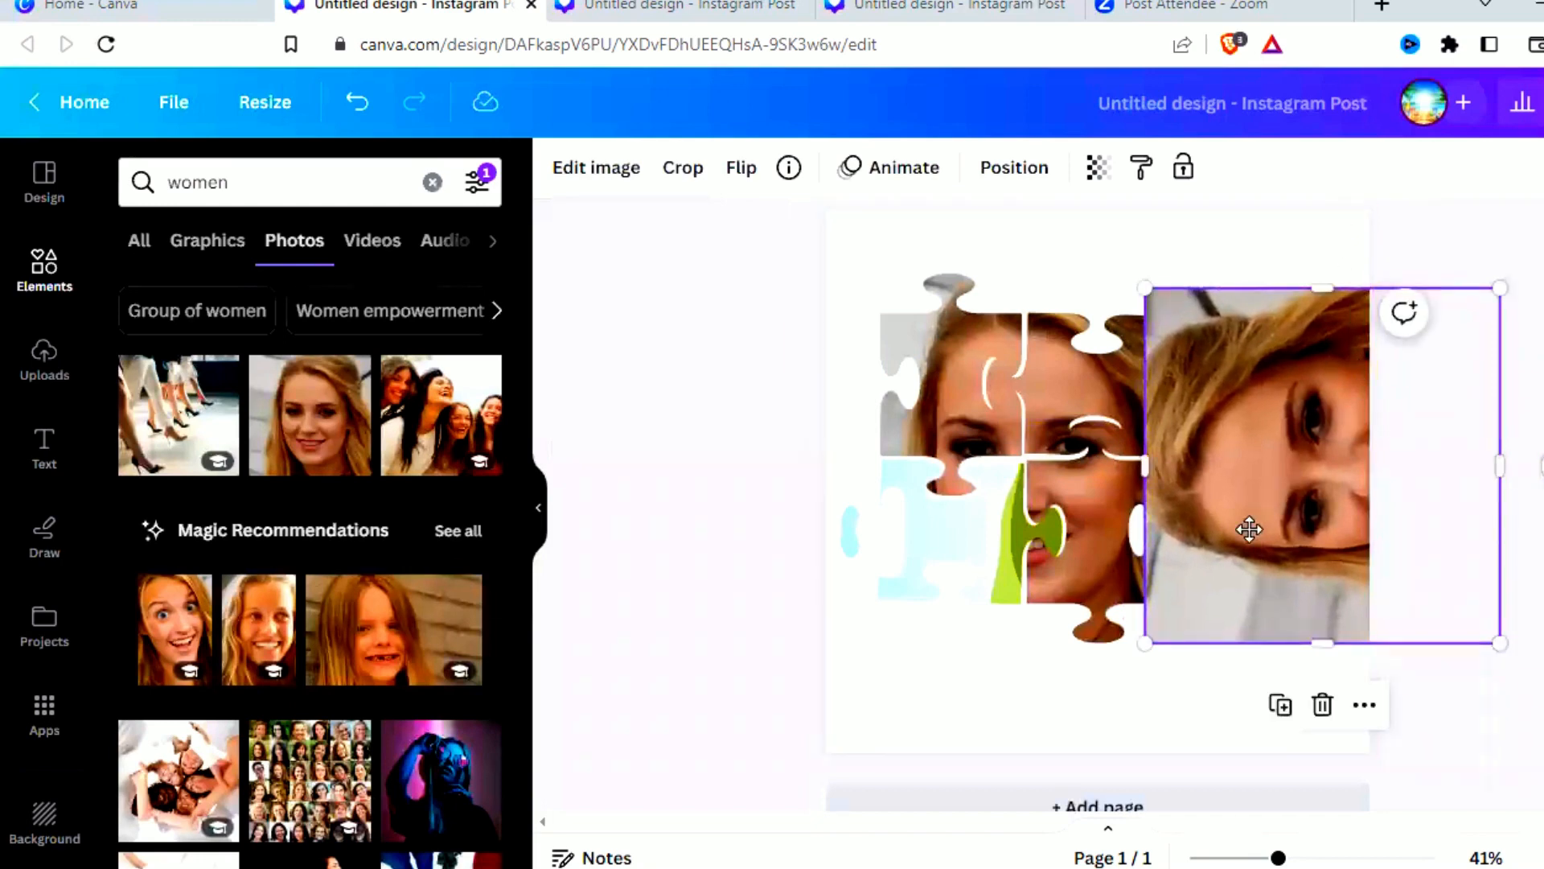
pyautogui.moveTo(1252, 527); pyautogui.dragTo(1343, 527)
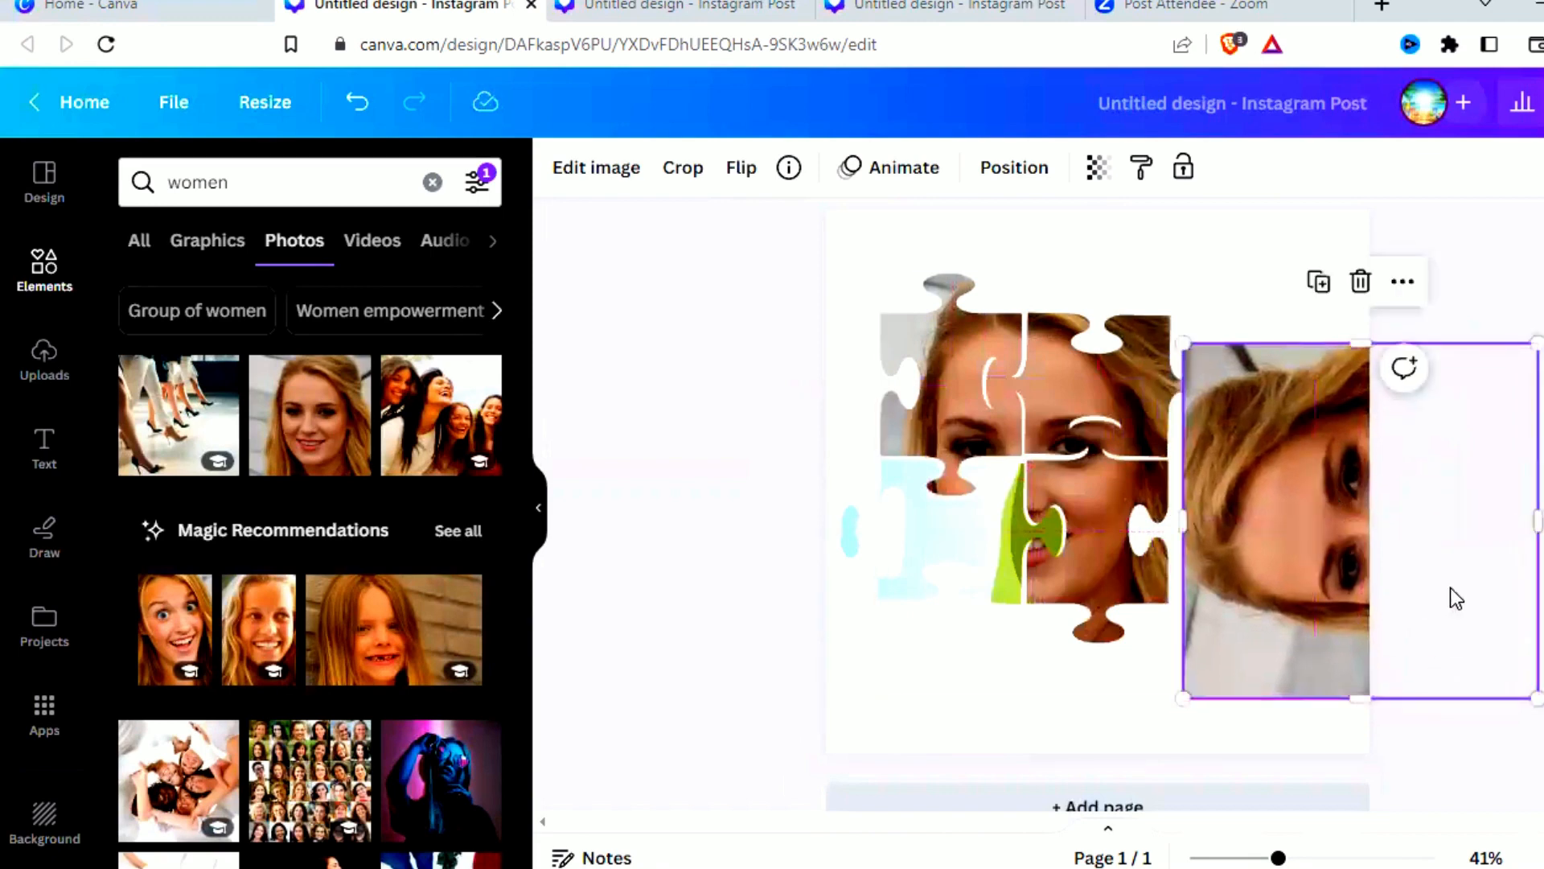
pyautogui.click(1540, 528)
pyautogui.click(1285, 490)
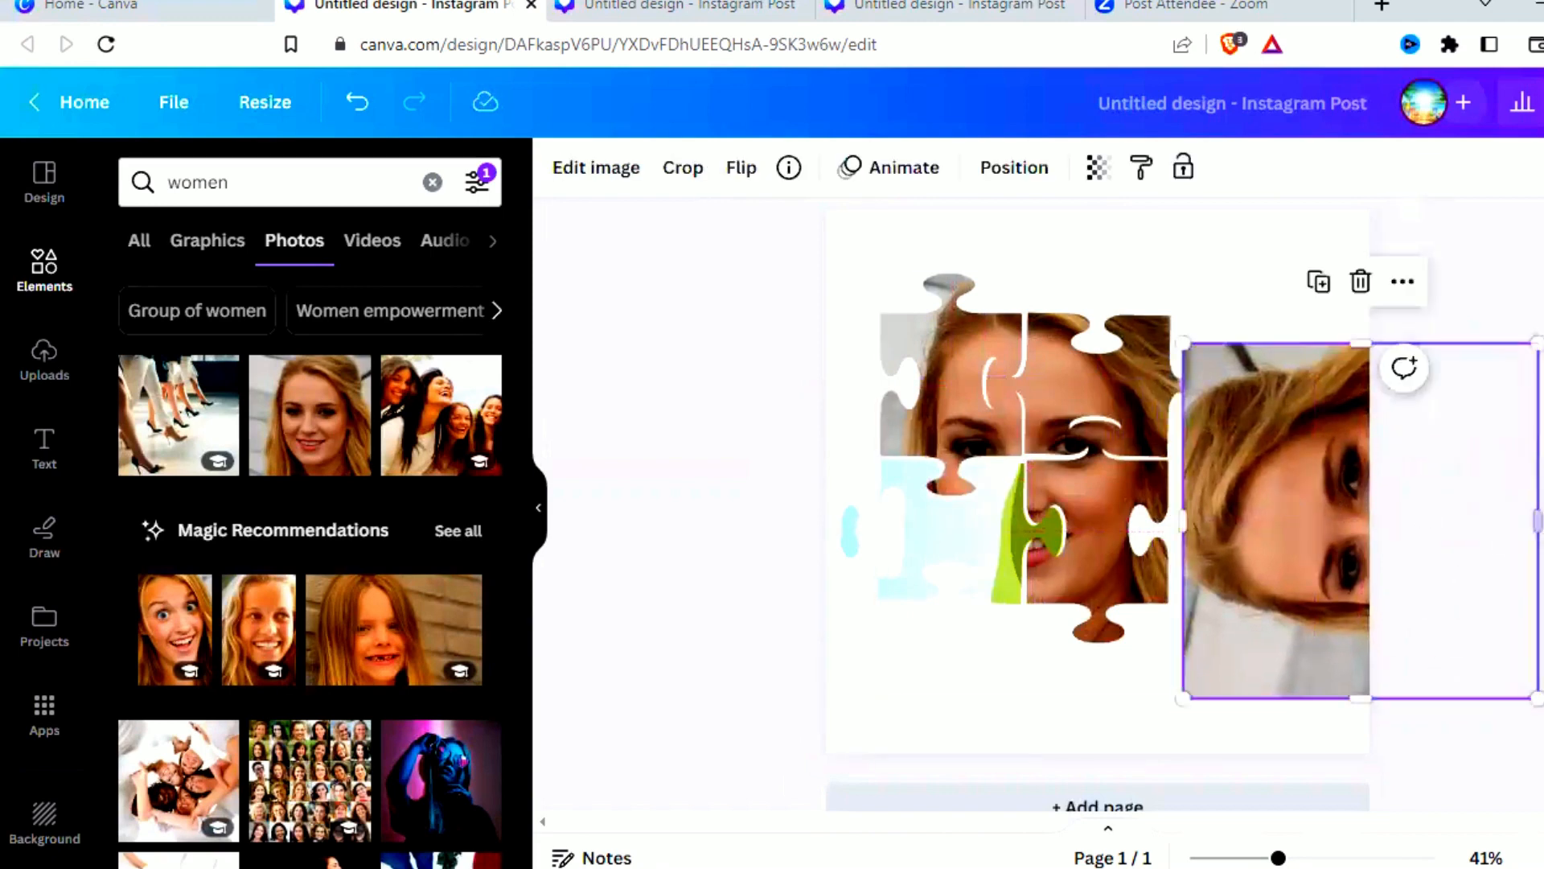
pyautogui.moveTo(1360, 728); pyautogui.dragTo(1030, 515)
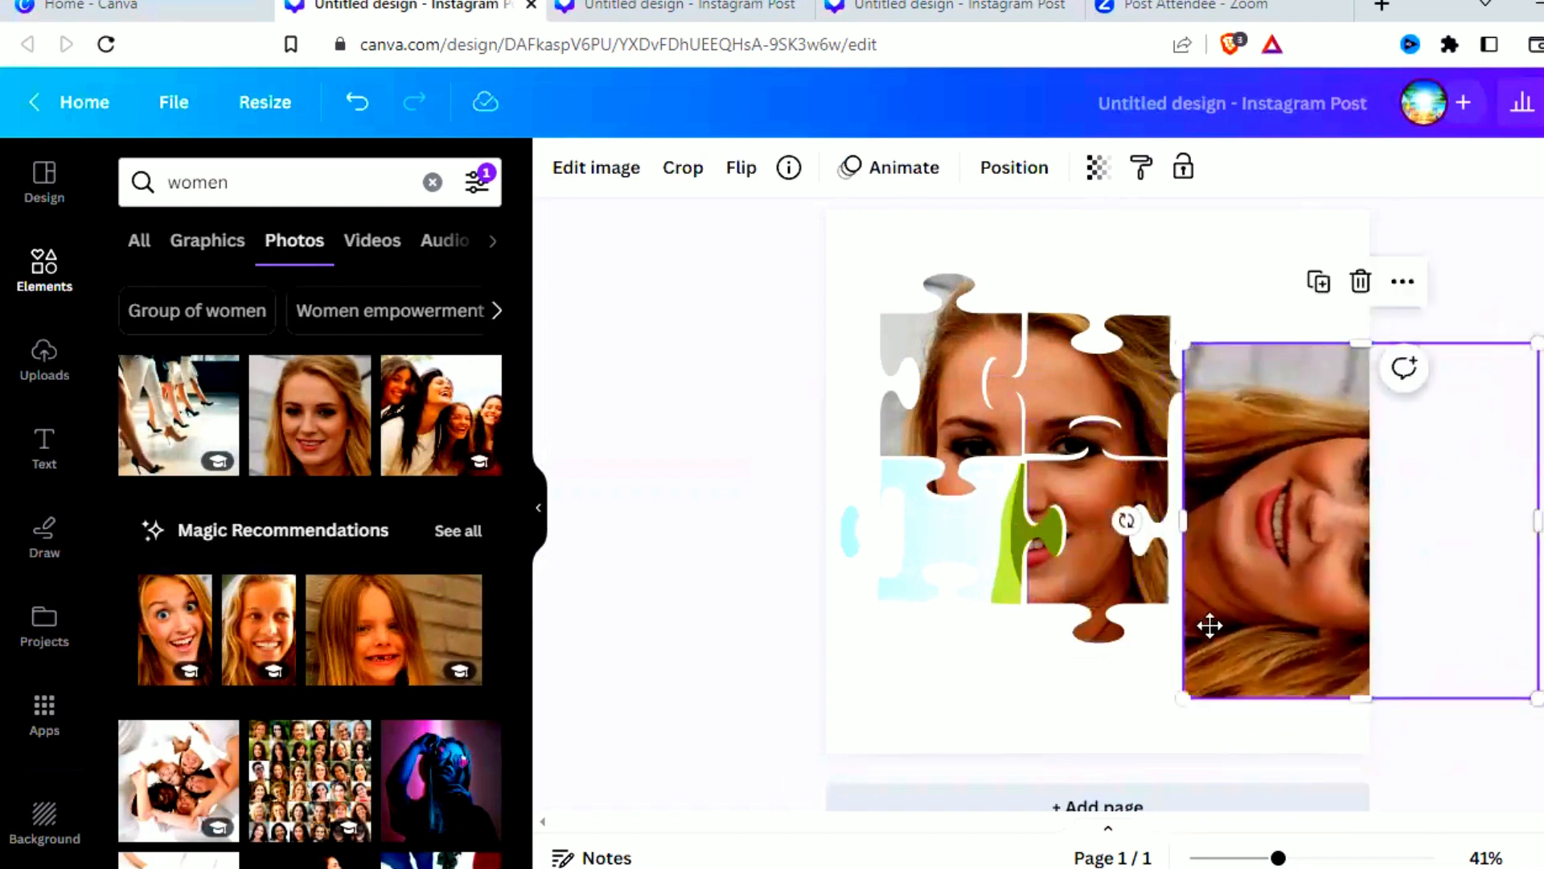
pyautogui.moveTo(1210, 624); pyautogui.dragTo(899, 599)
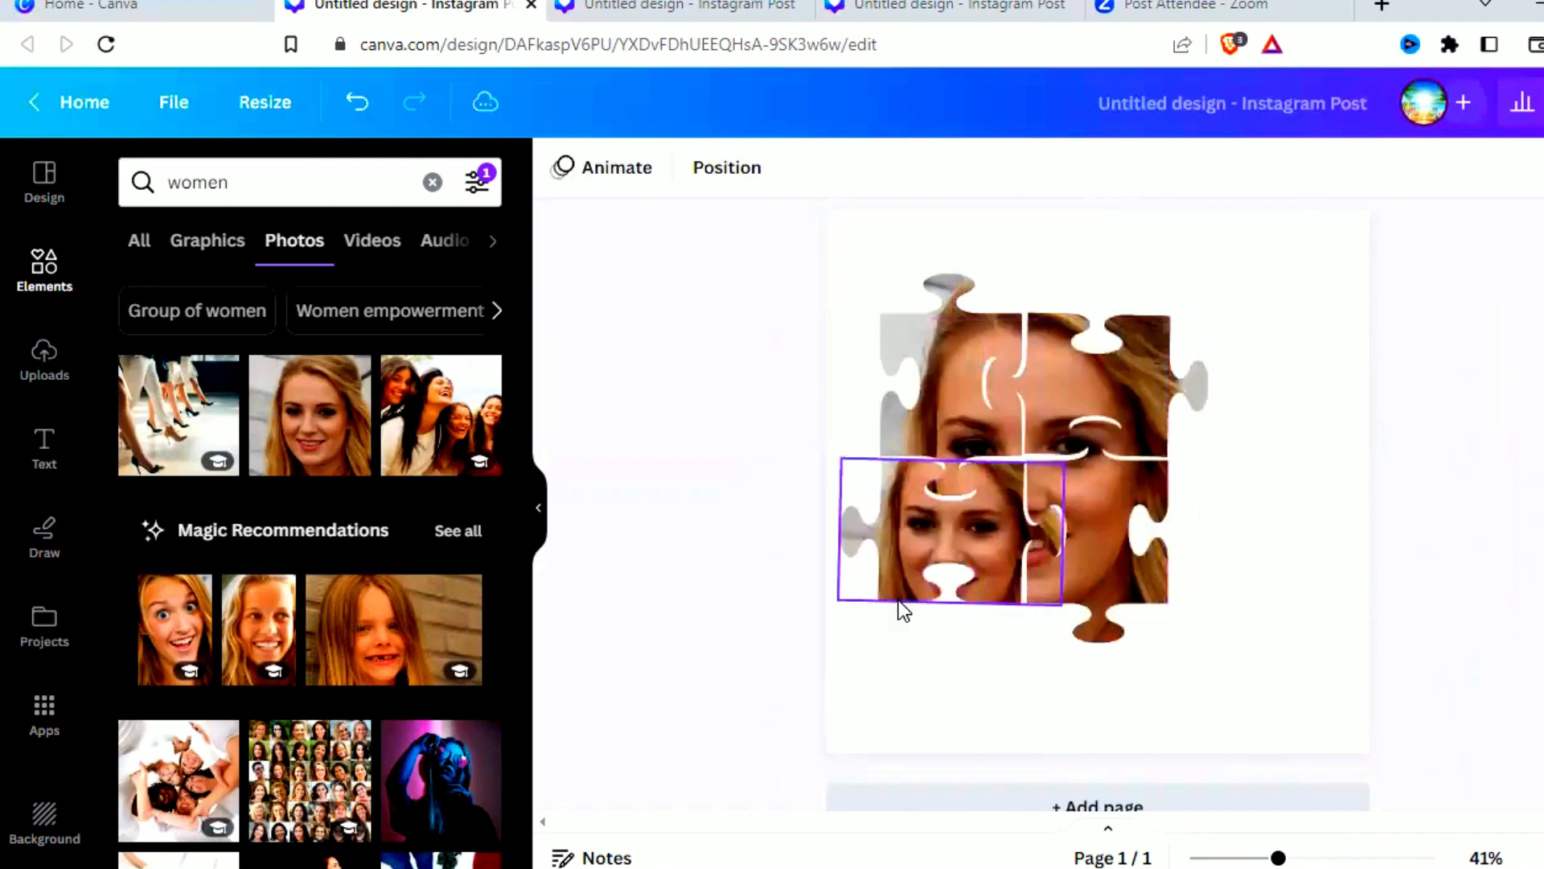
# - Crop the portrait in the lower-left puzzle frame, enlarging the image across all four pieces, and apply the crop
pyautogui.doubleClick(947, 547)
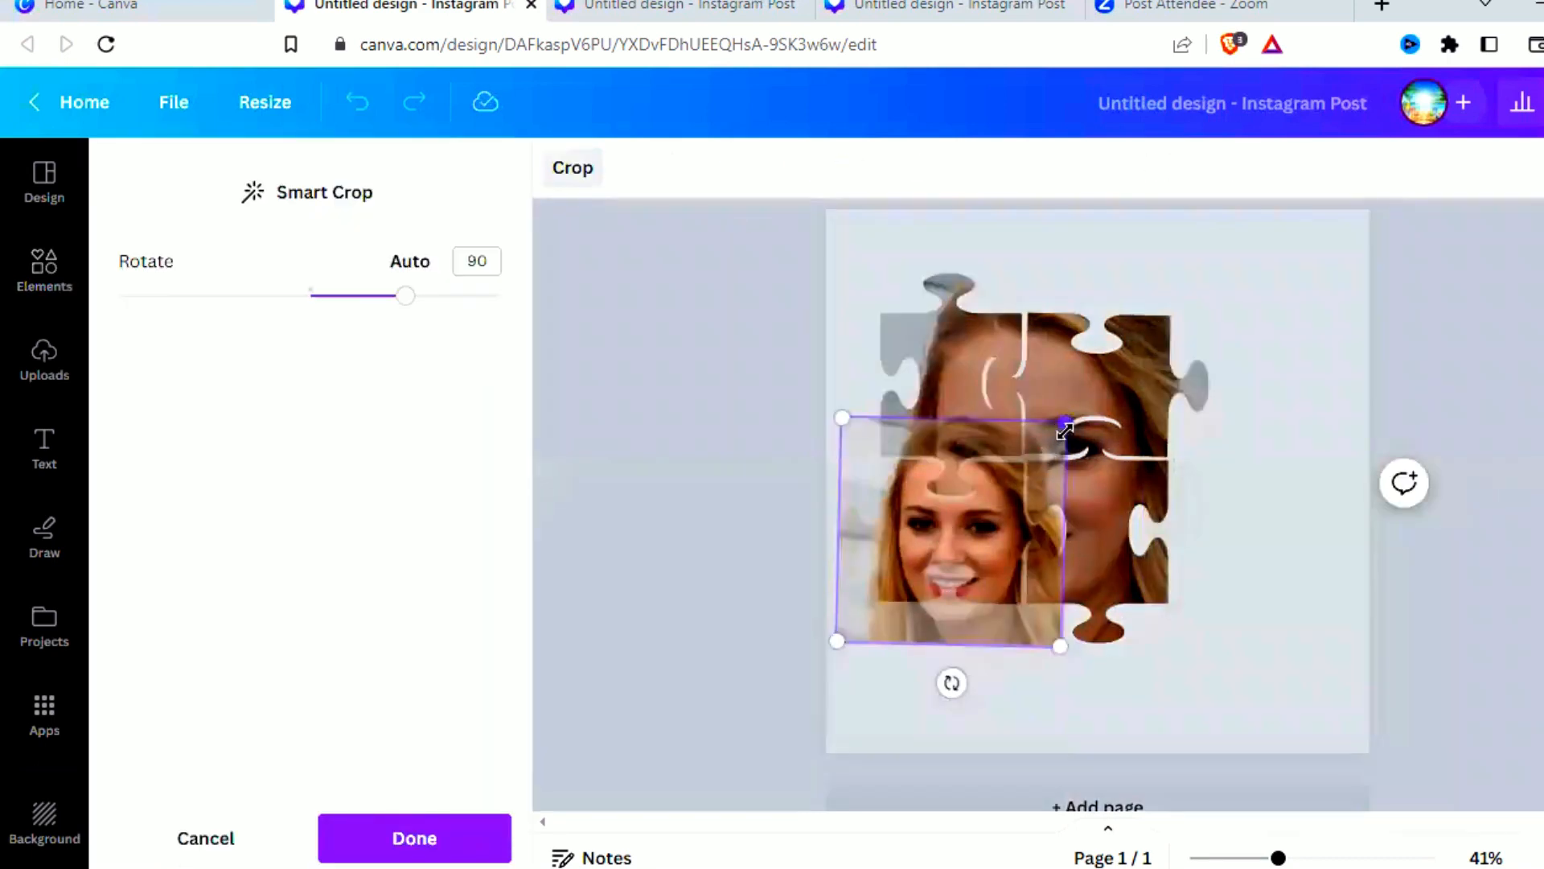
pyautogui.moveTo(1066, 424); pyautogui.dragTo(1194, 264)
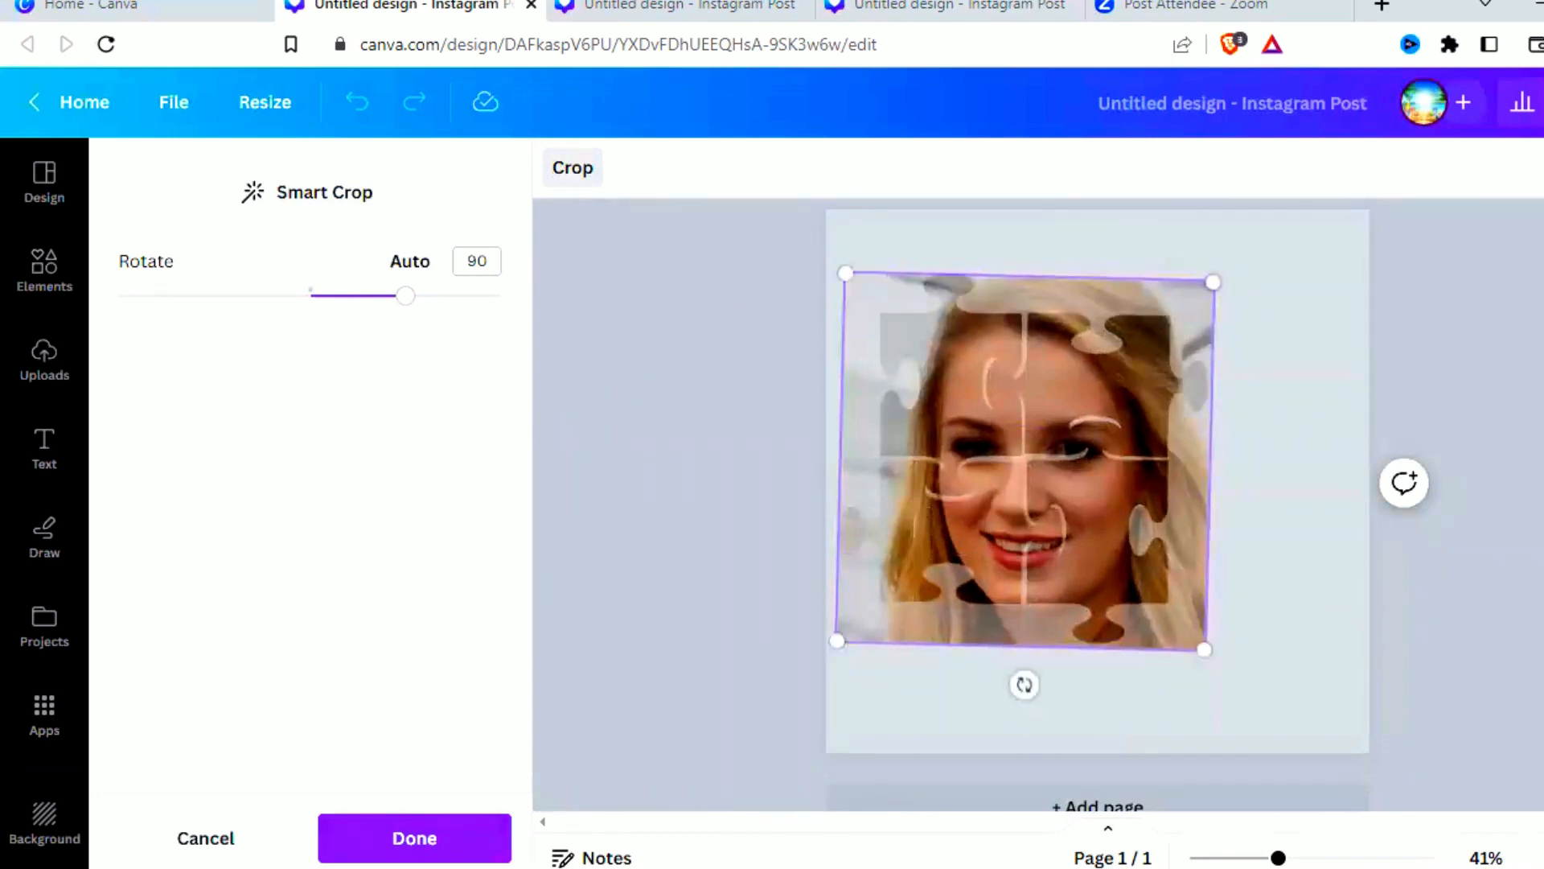
pyautogui.click(414, 837)
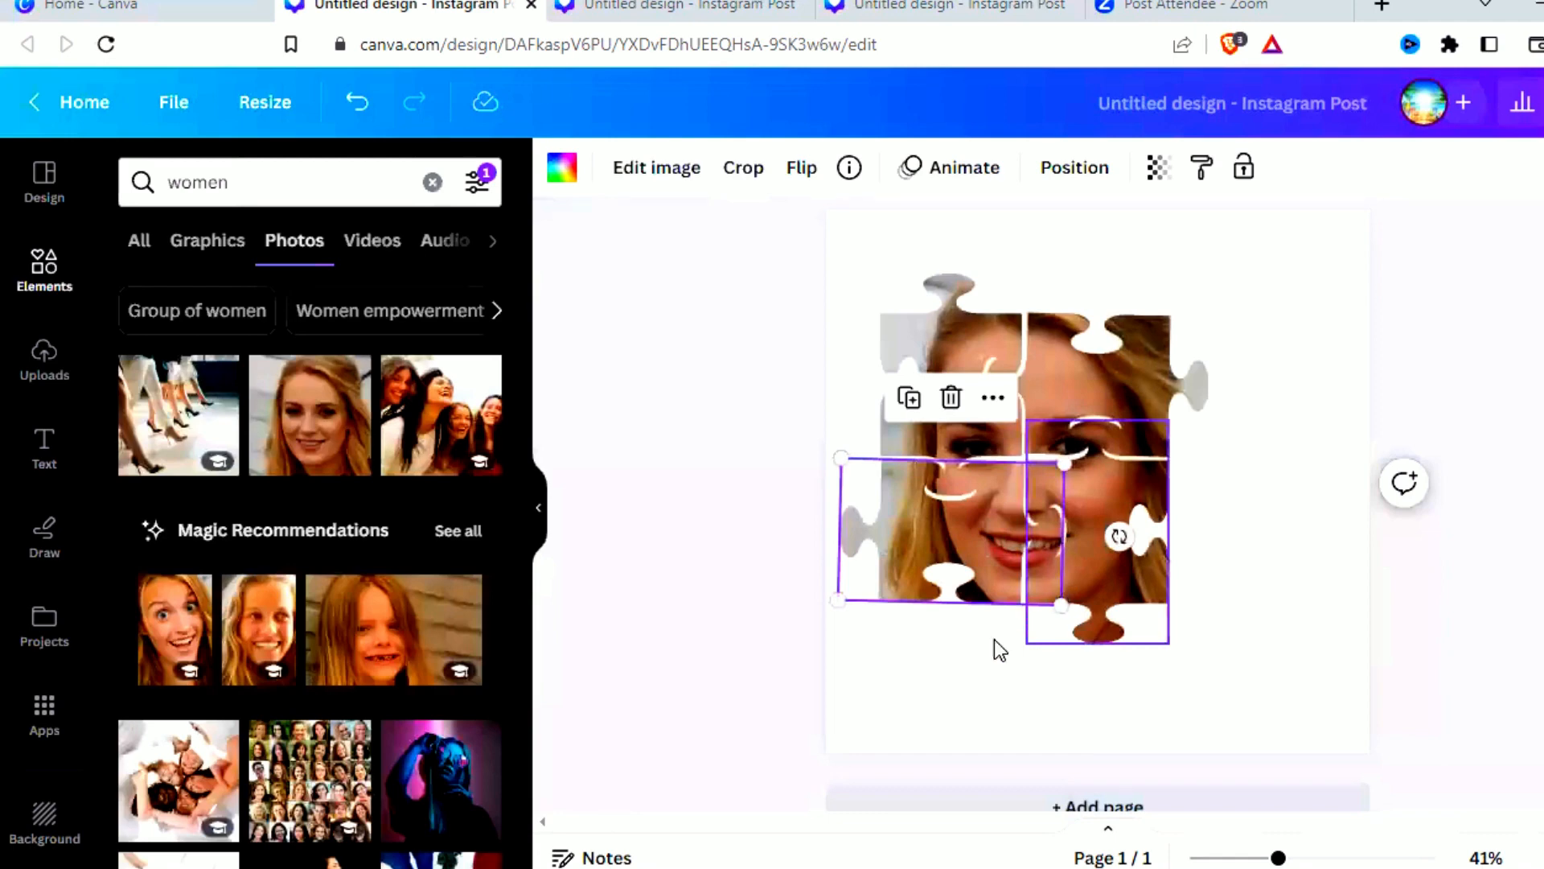
pyautogui.click(1165, 673)
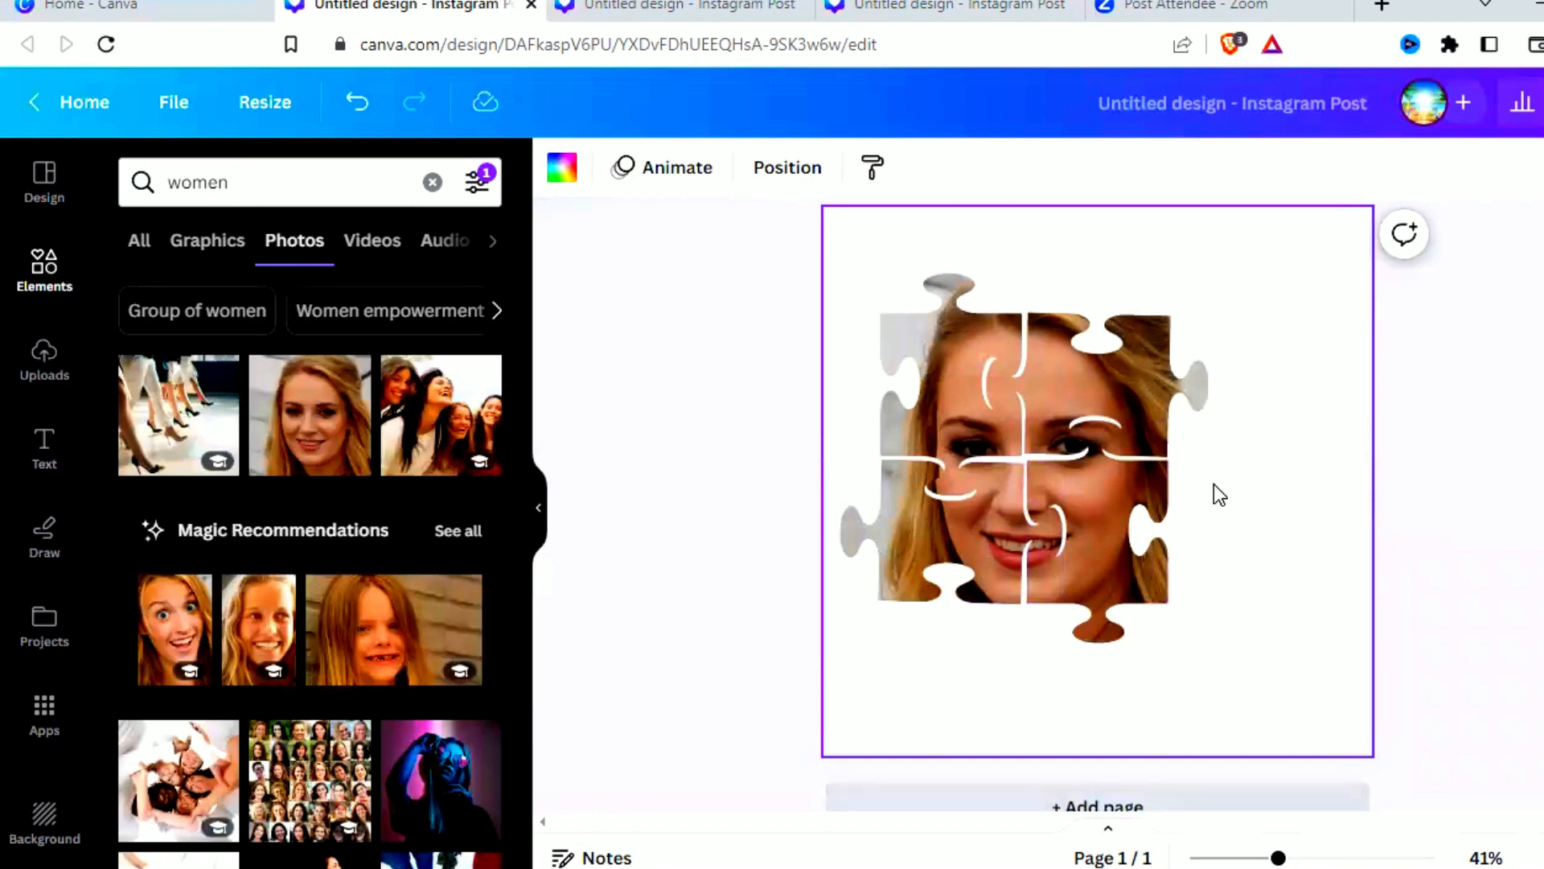
# - Spread the four puzzle pieces apart toward the page corners, leaving gaps between them
pyautogui.click(1132, 369)
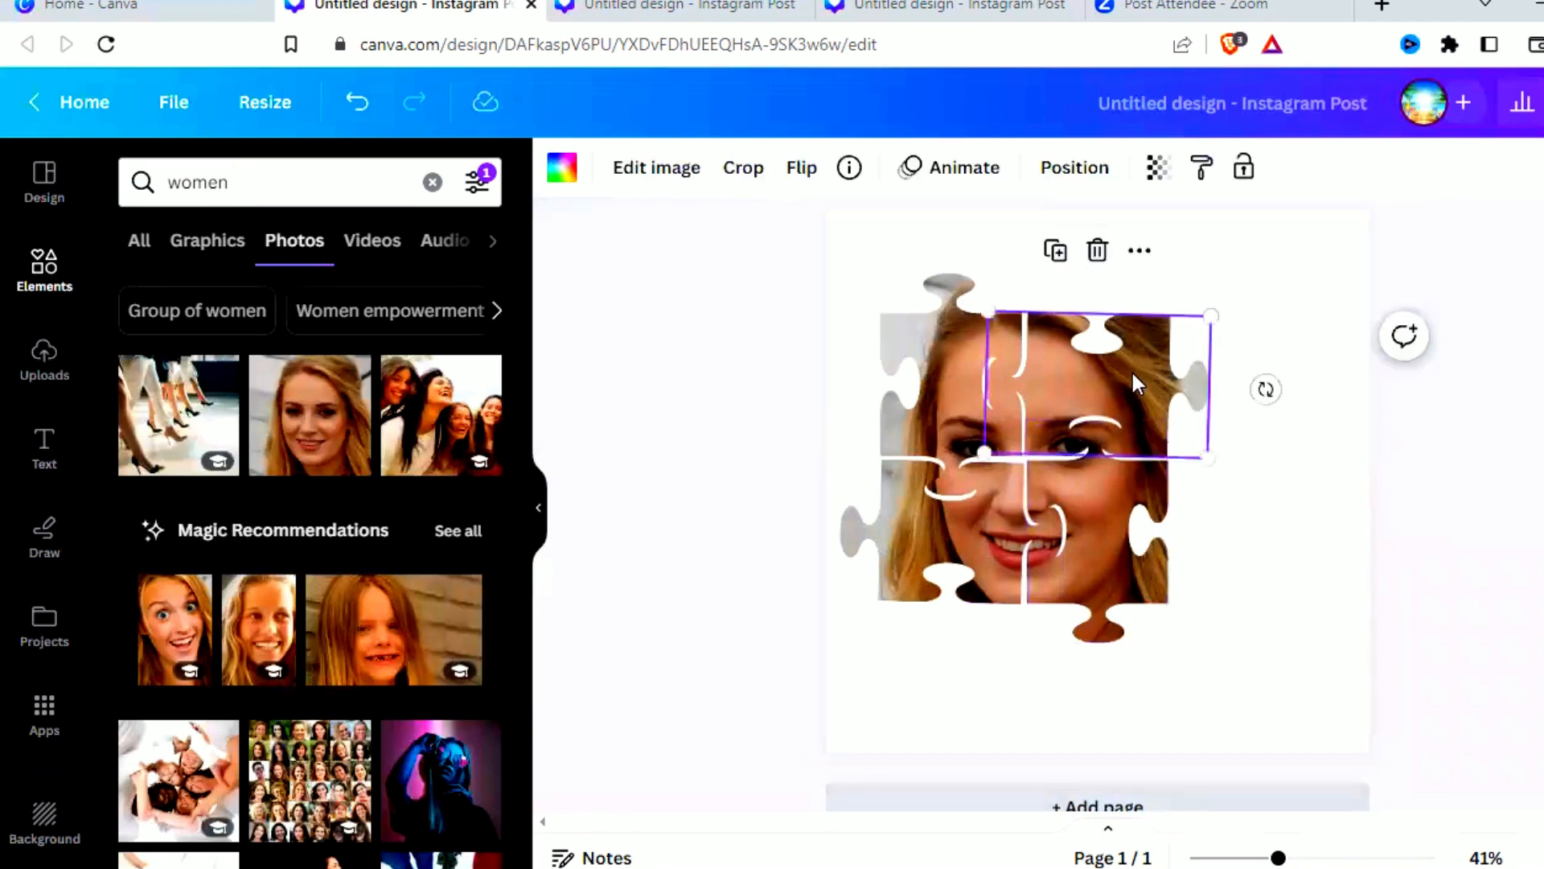
pyautogui.moveTo(1128, 374); pyautogui.dragTo(1261, 336)
pyautogui.moveTo(906, 403); pyautogui.dragTo(906, 357)
pyautogui.click(1076, 547)
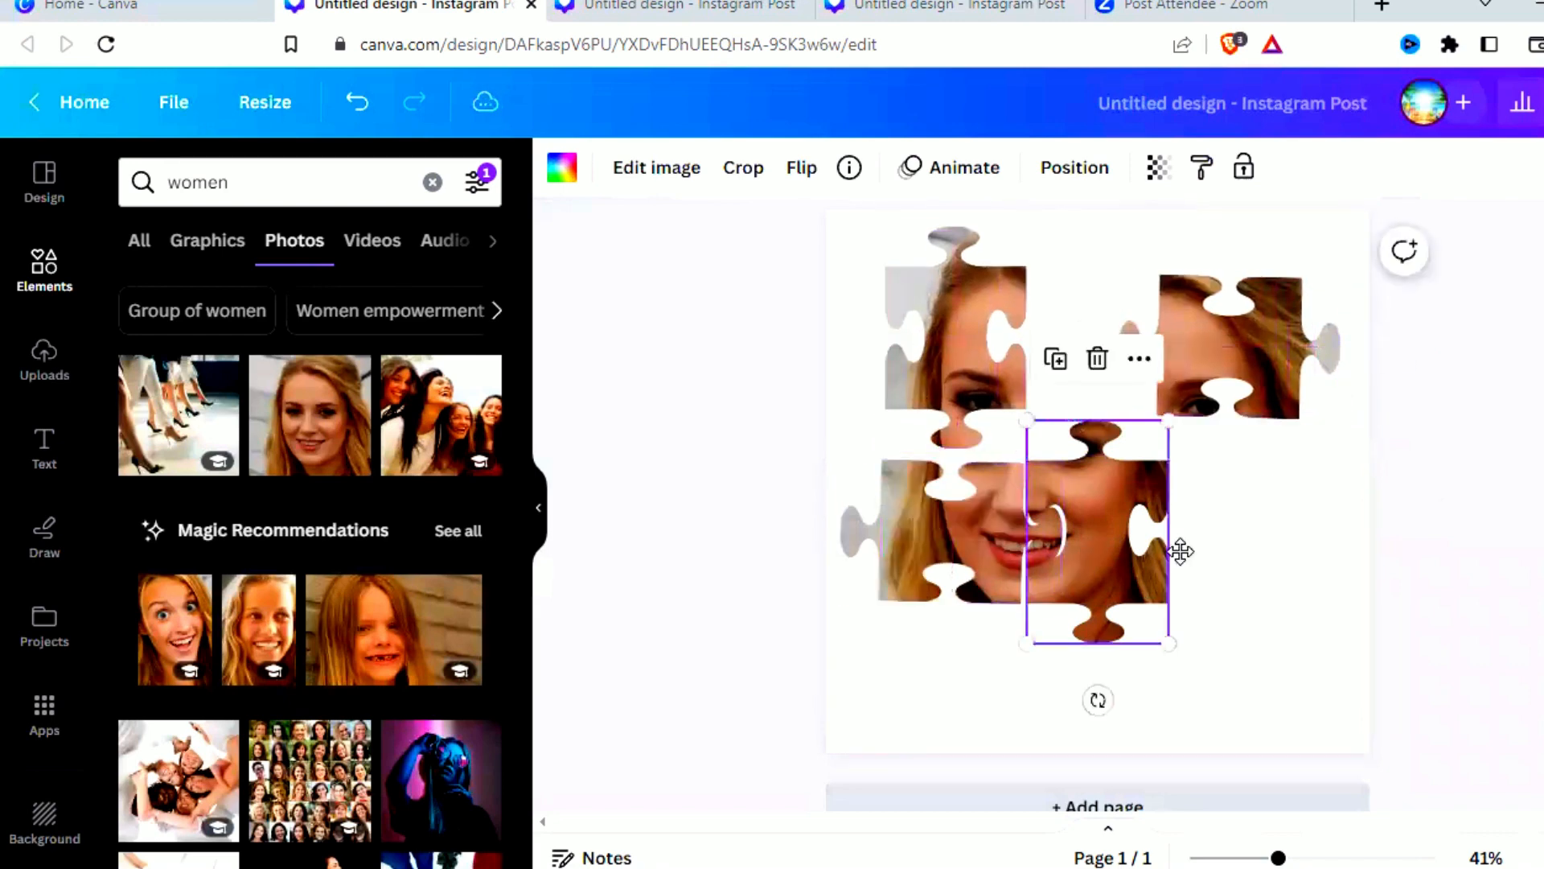
pyautogui.moveTo(1076, 546); pyautogui.dragTo(1251, 620)
pyautogui.moveTo(979, 519); pyautogui.dragTo(1012, 596)
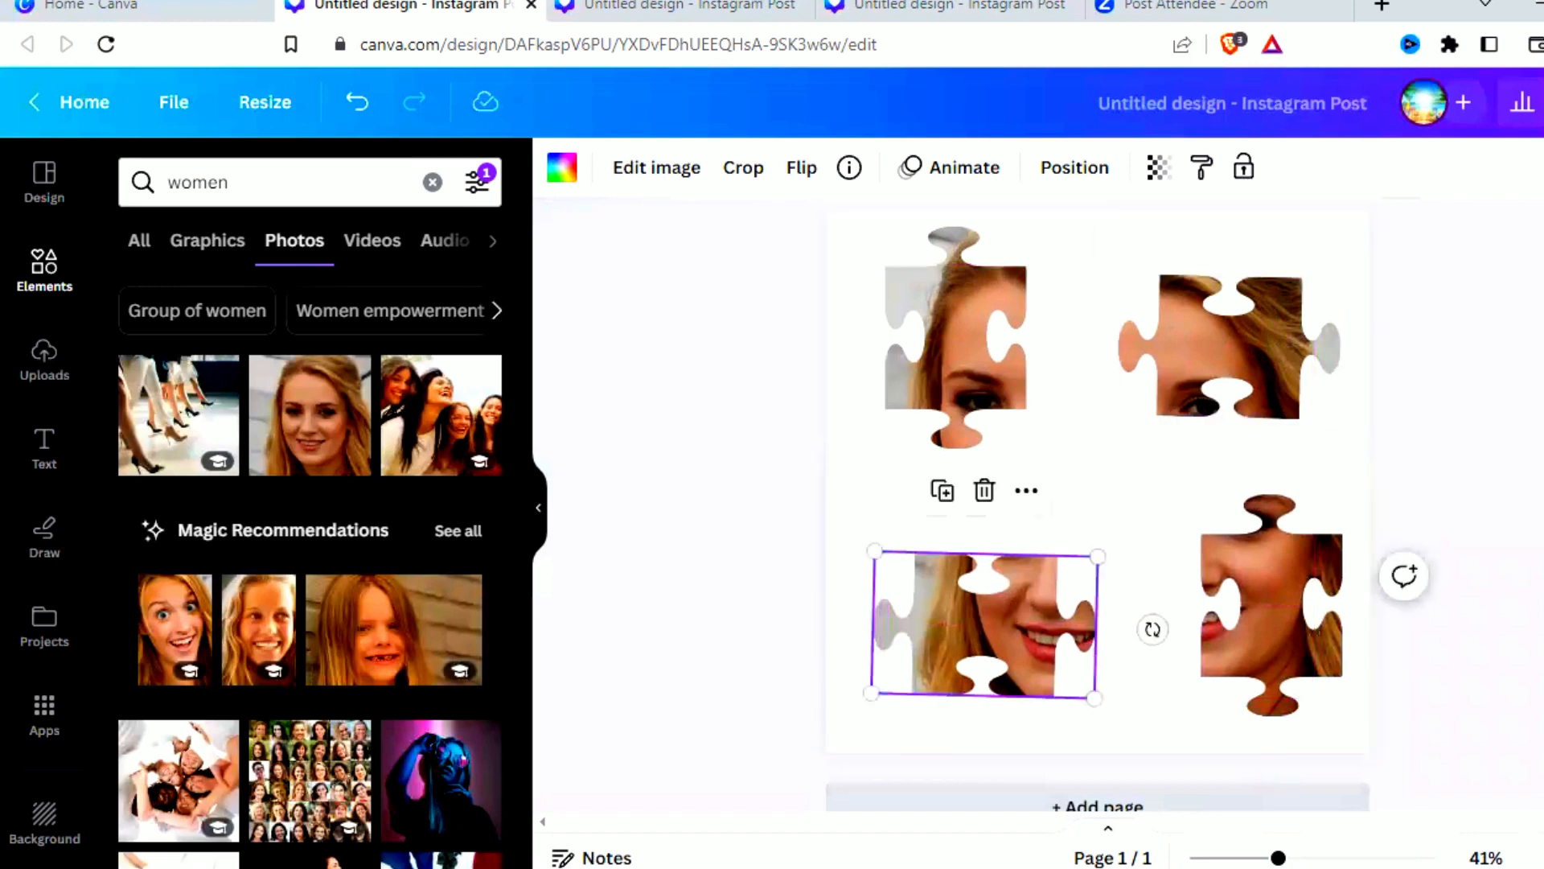
# - Download the puzzle design as a PNG at 1,080 × 1,080 px
pyautogui.click(1542, 102)
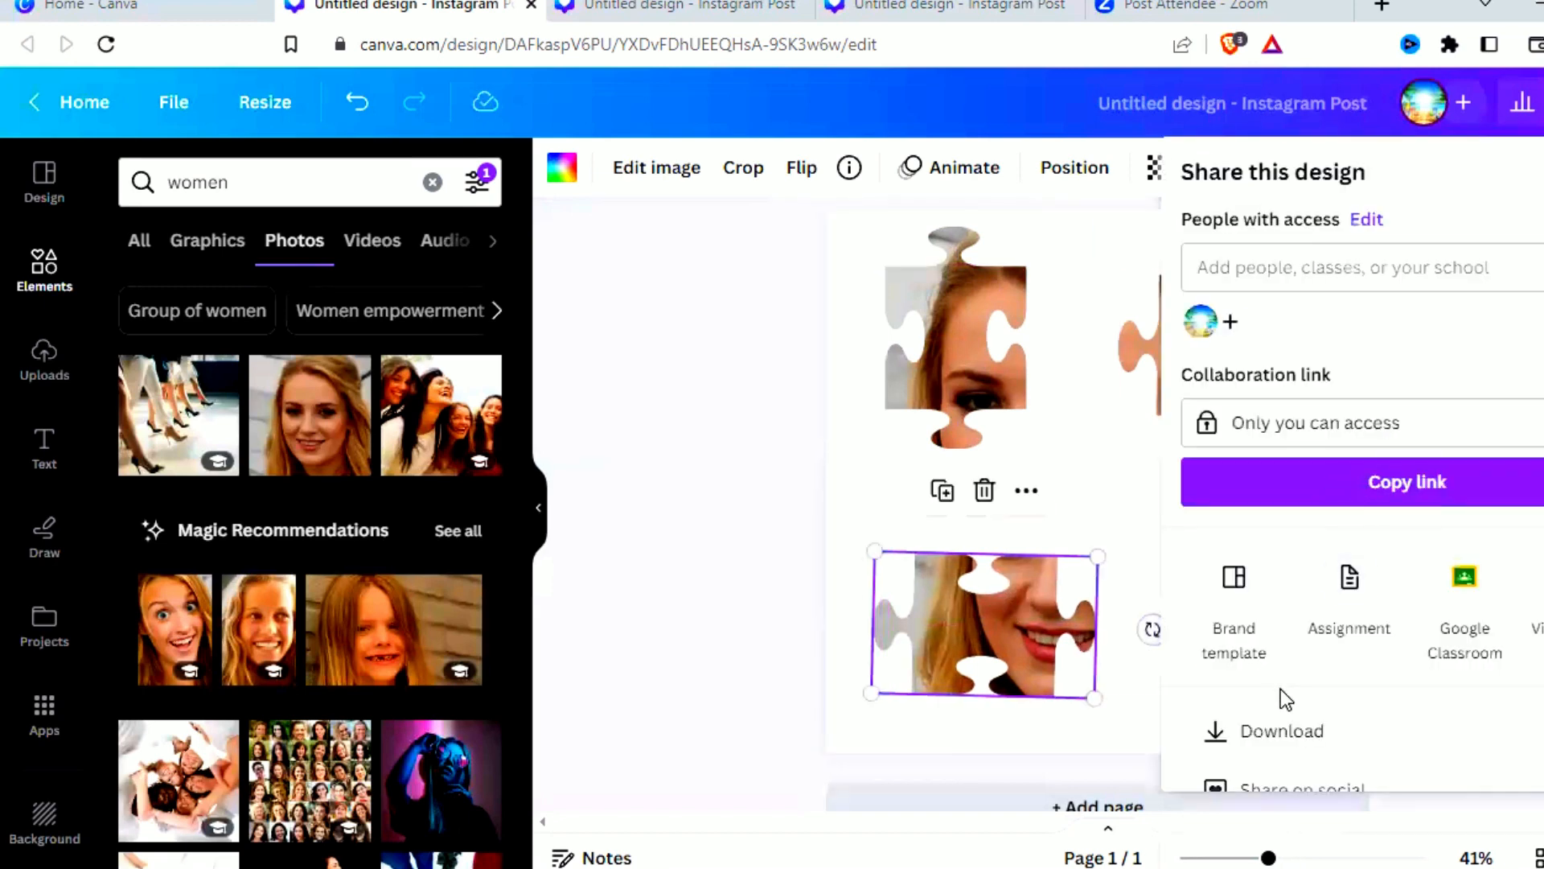
pyautogui.click(1281, 731)
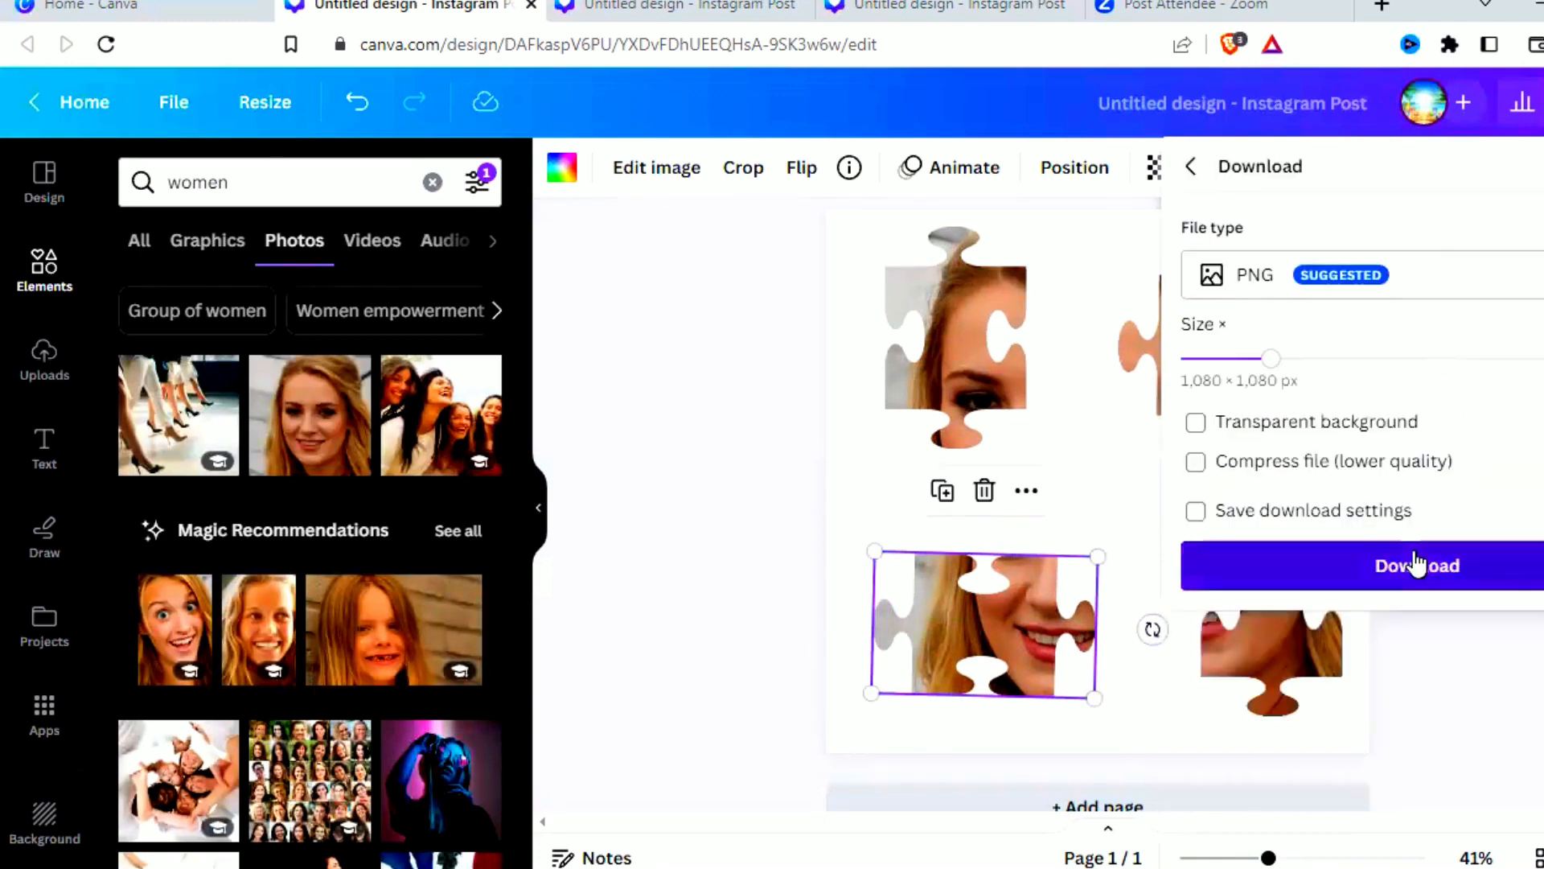
pyautogui.click(1415, 563)
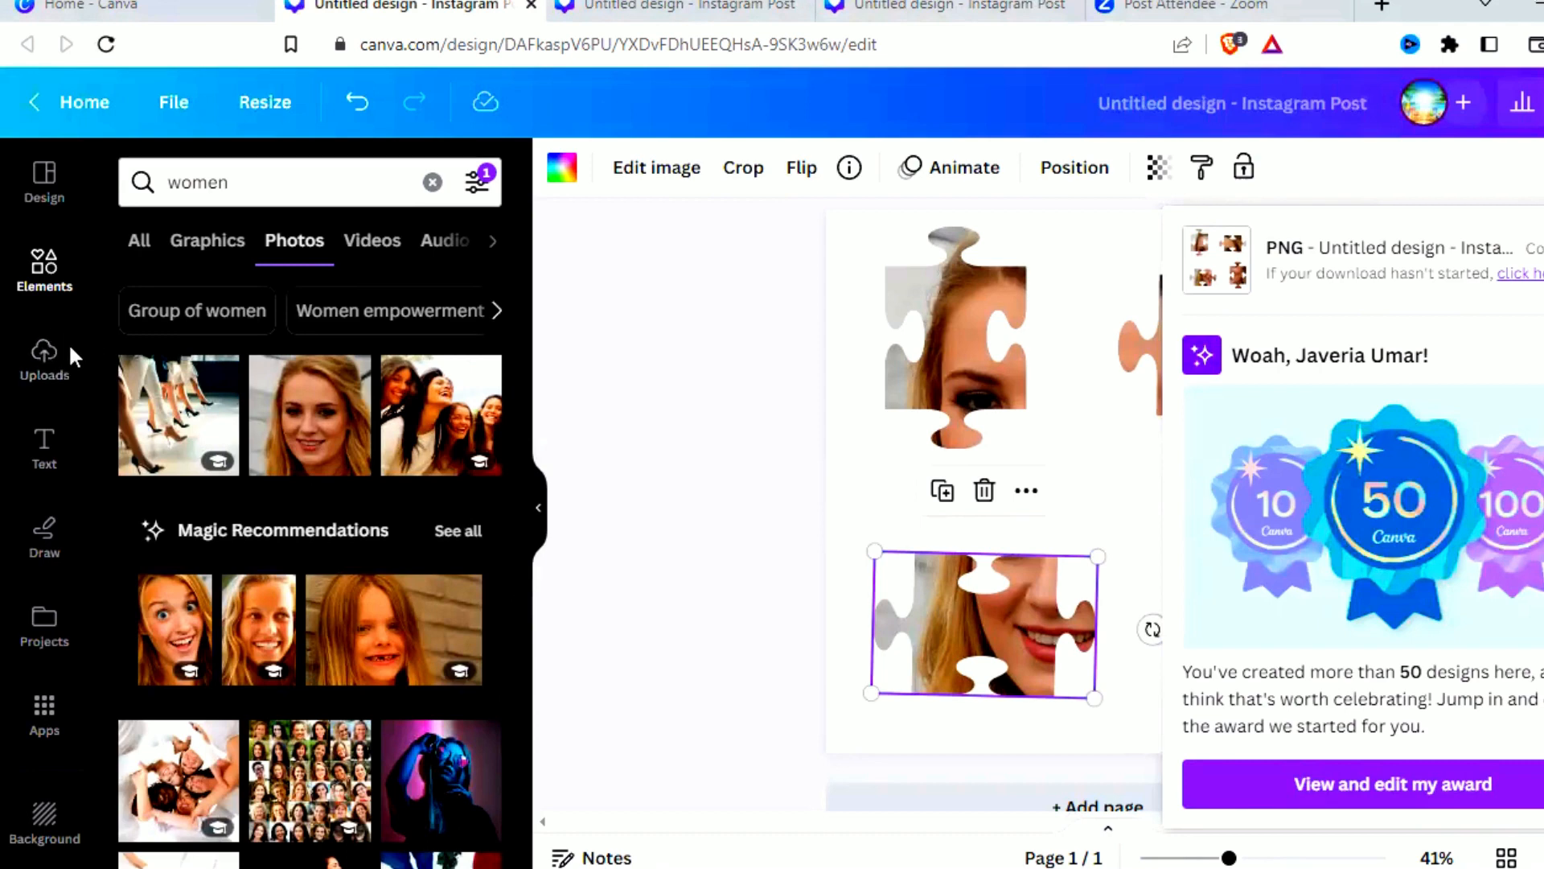
# - Add a blank second page to the design and upload the downloaded puzzle PNG to the image uploads
pyautogui.click(44, 378)
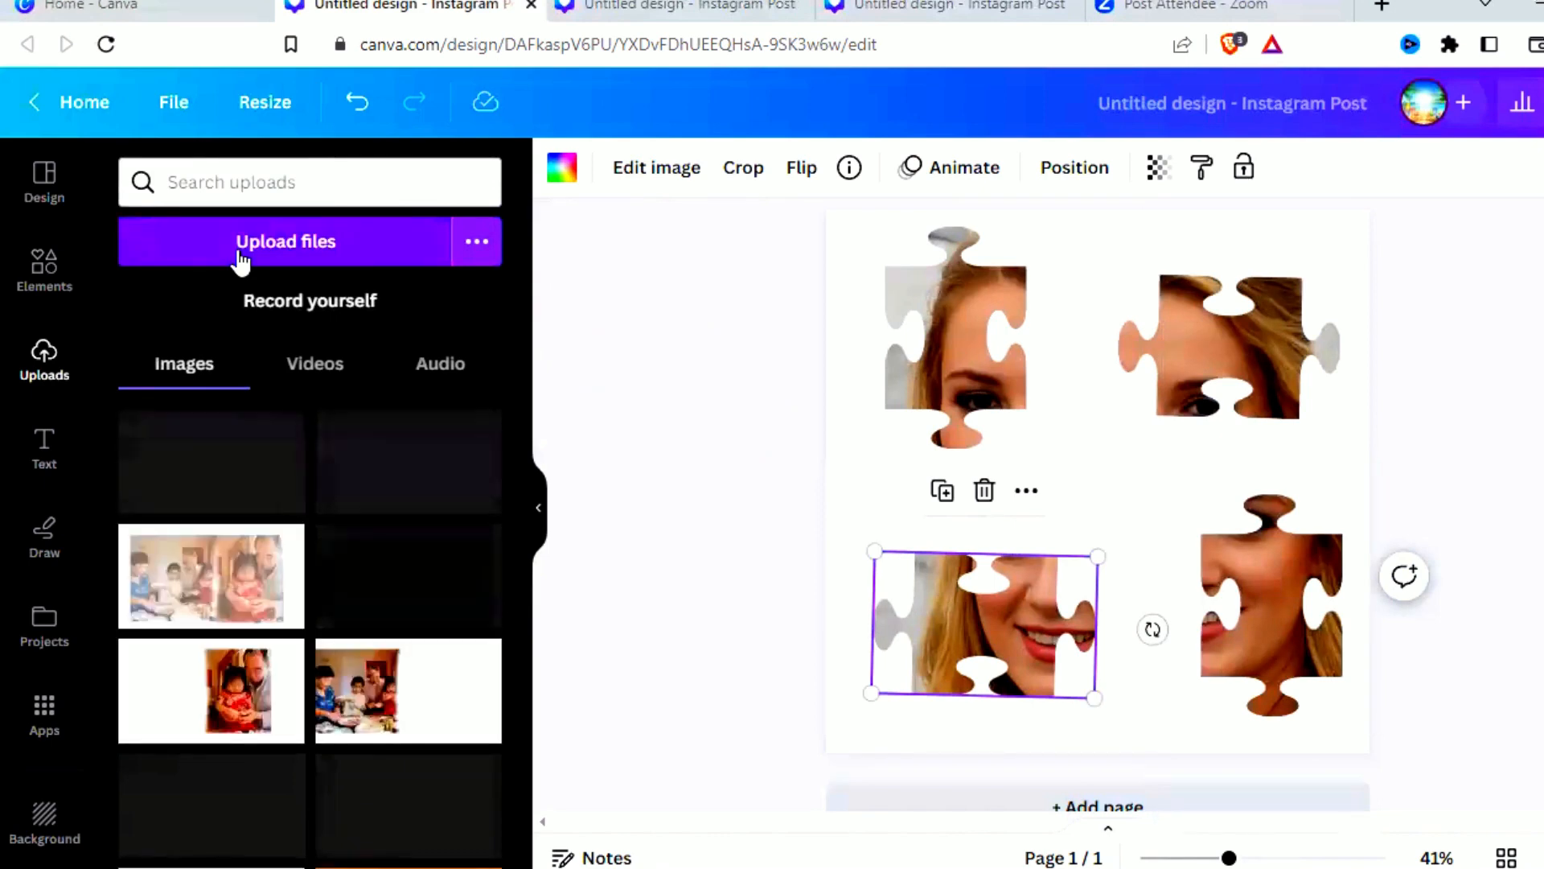
pyautogui.click(309, 243)
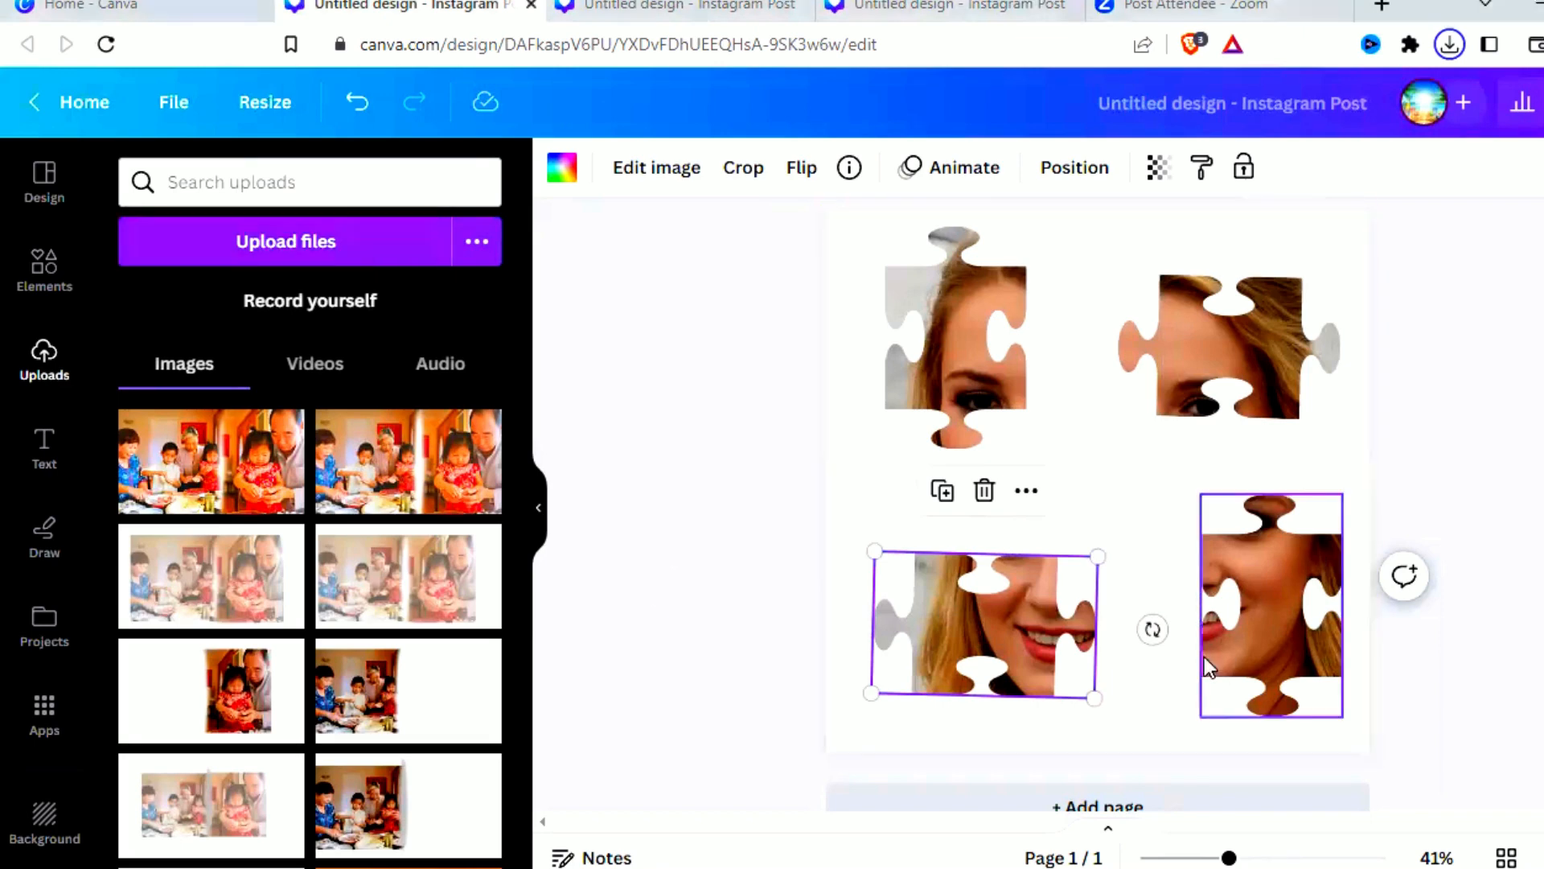
pyautogui.scroll(-1, 1372, 585)
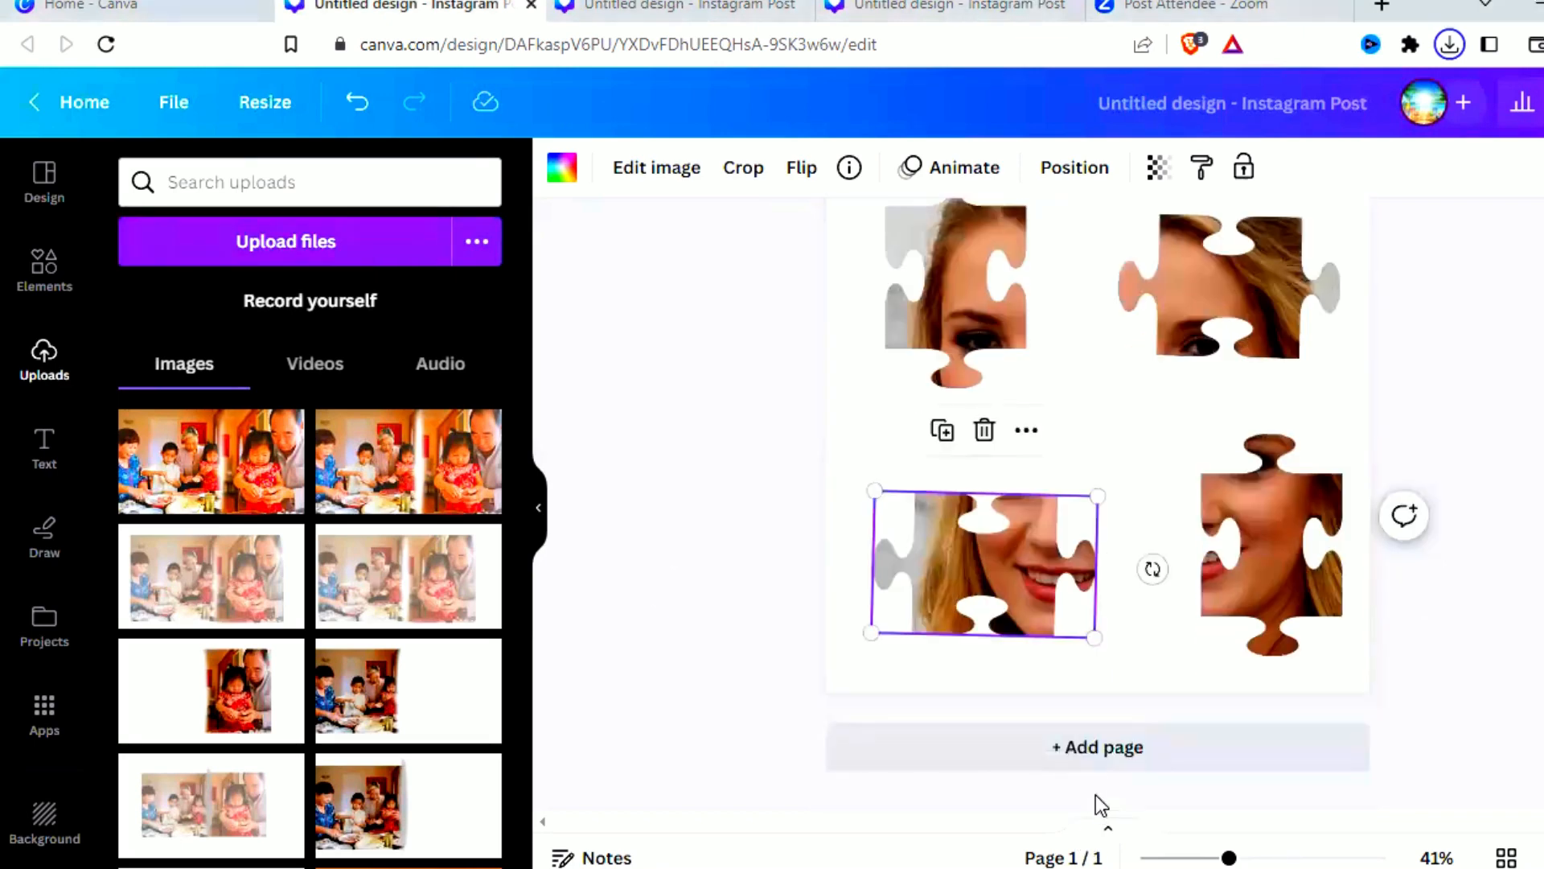
pyautogui.click(1100, 760)
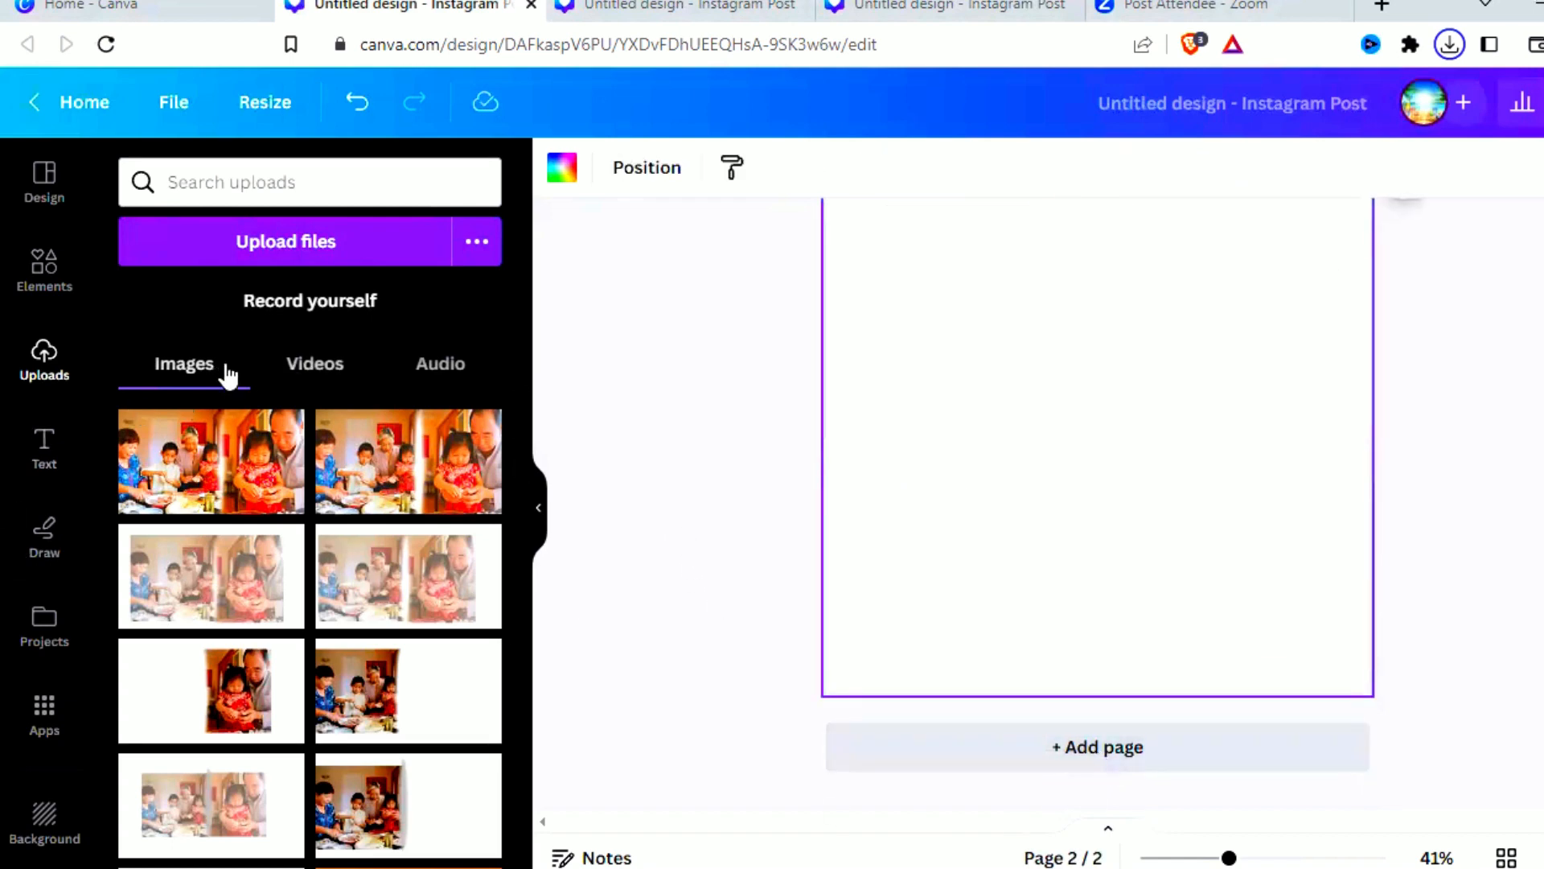
pyautogui.click(292, 244)
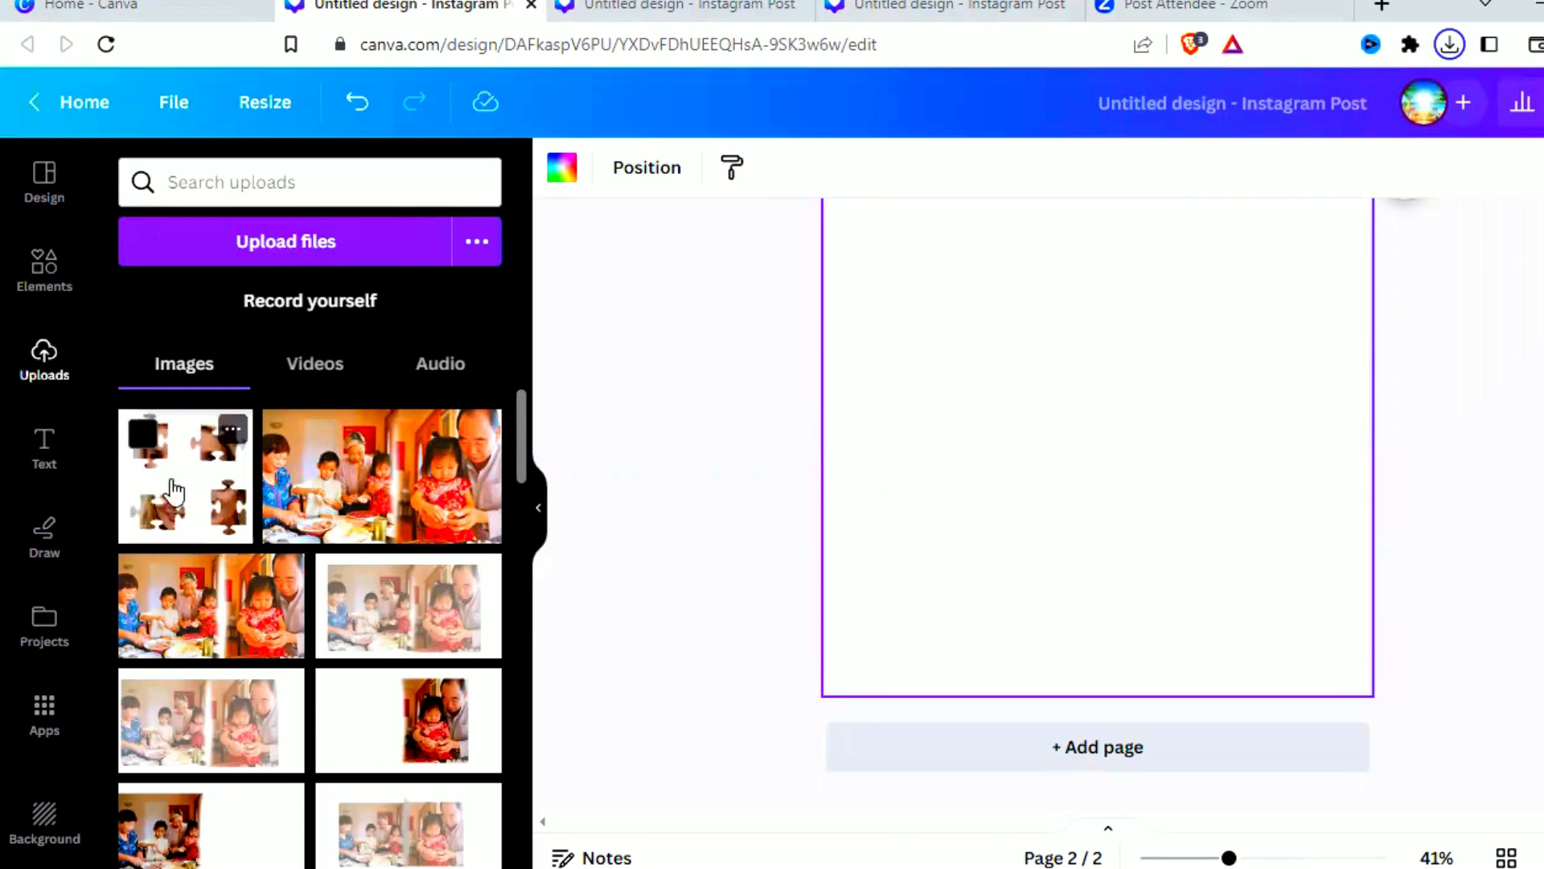
# - Place the uploaded puzzle image on page 2 and enlarge it to nearly fill the page
pyautogui.click(155, 503)
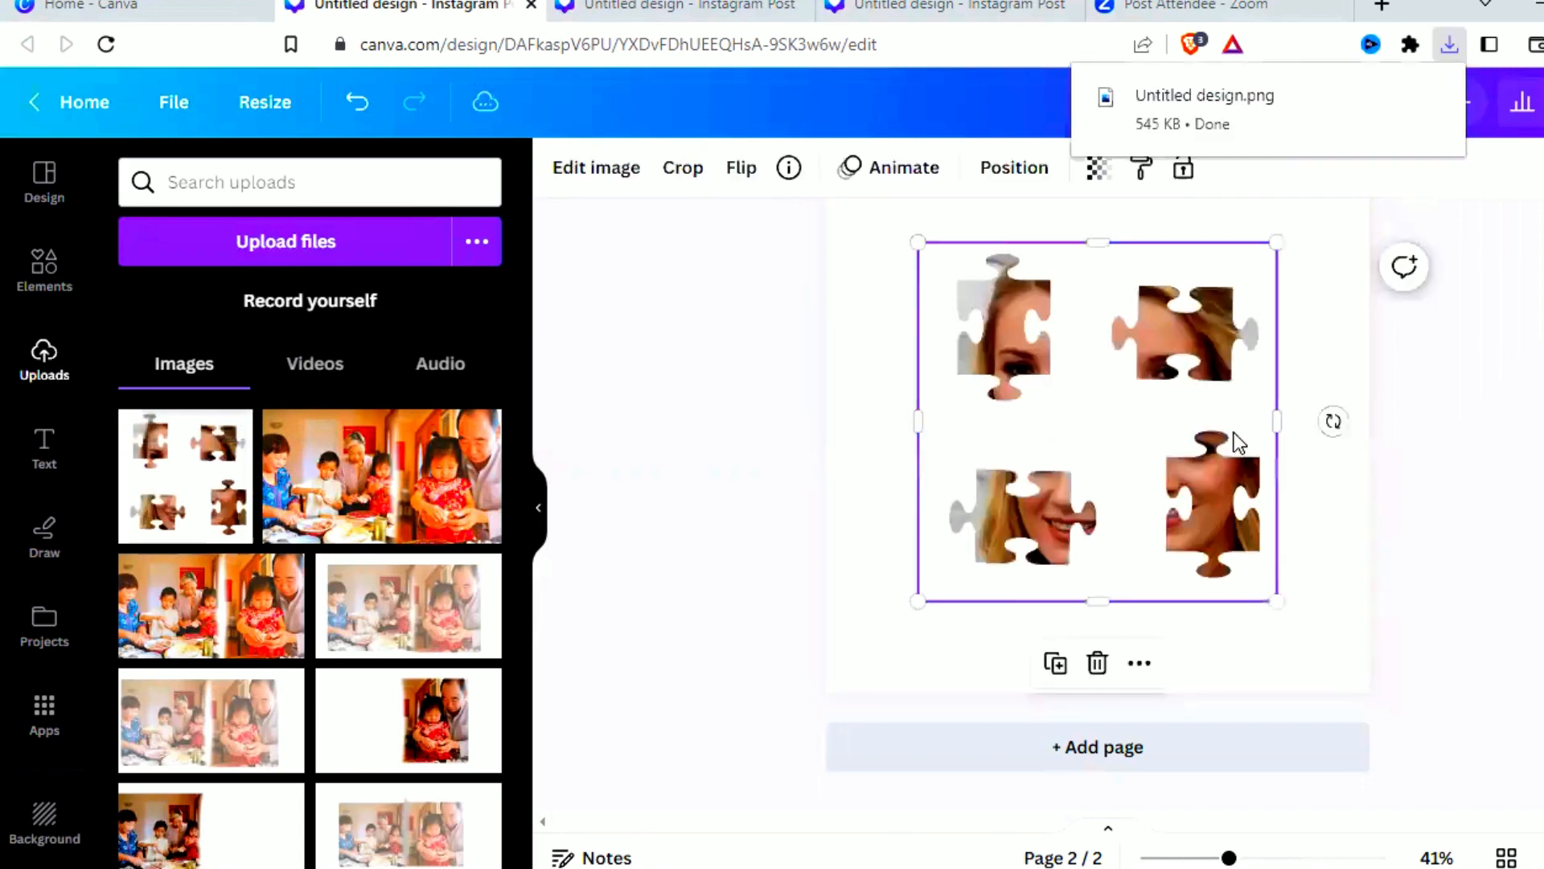
pyautogui.scroll(2, 1234, 443)
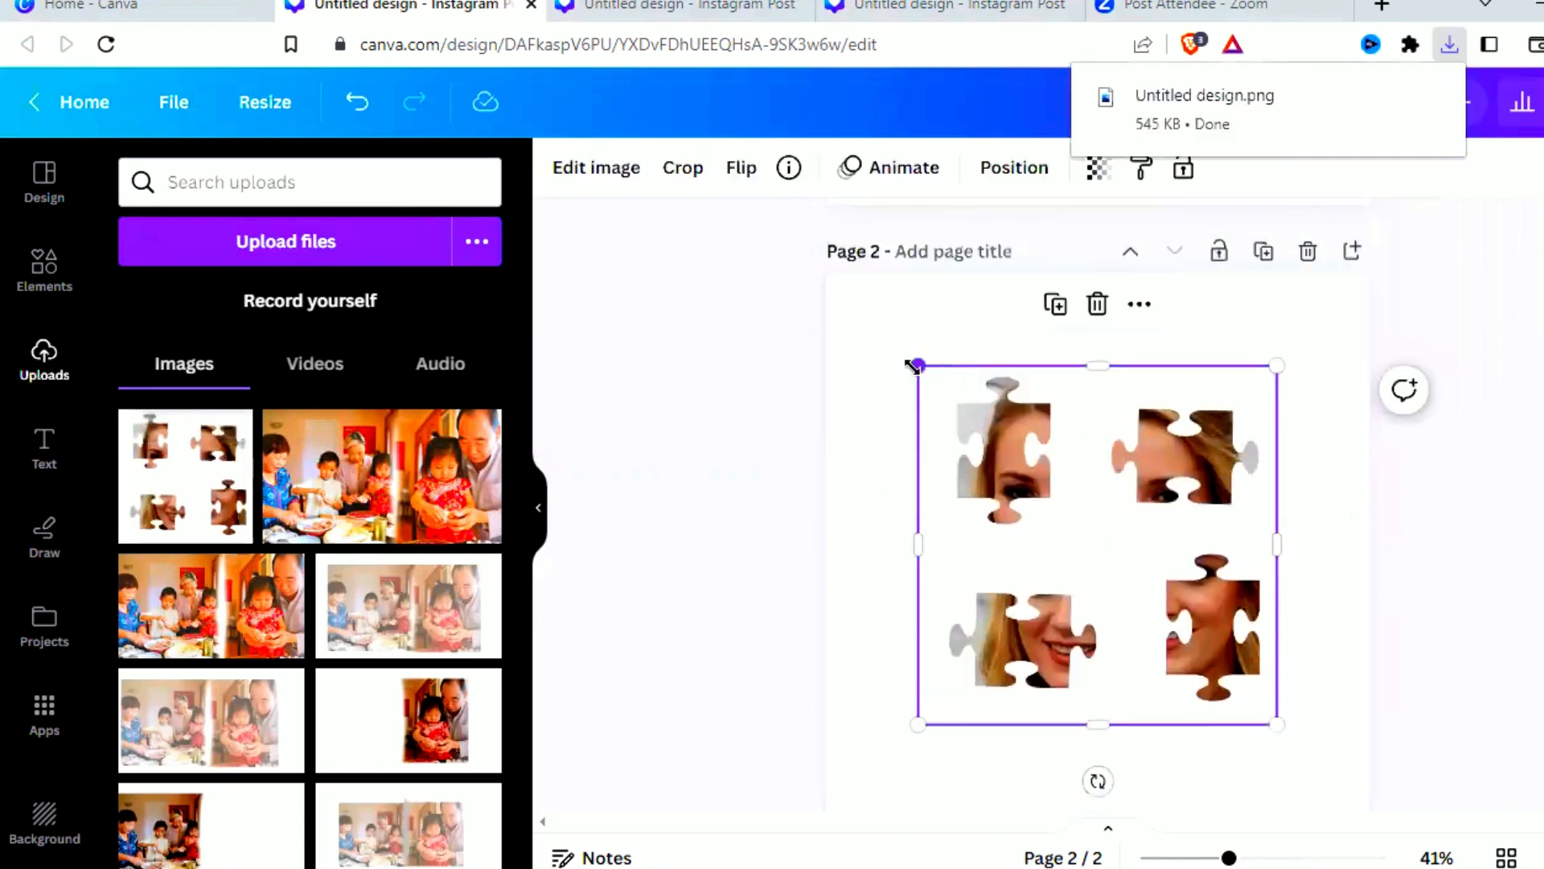
pyautogui.moveTo(914, 366); pyautogui.dragTo(843, 291)
pyautogui.scroll(-2, 1207, 563)
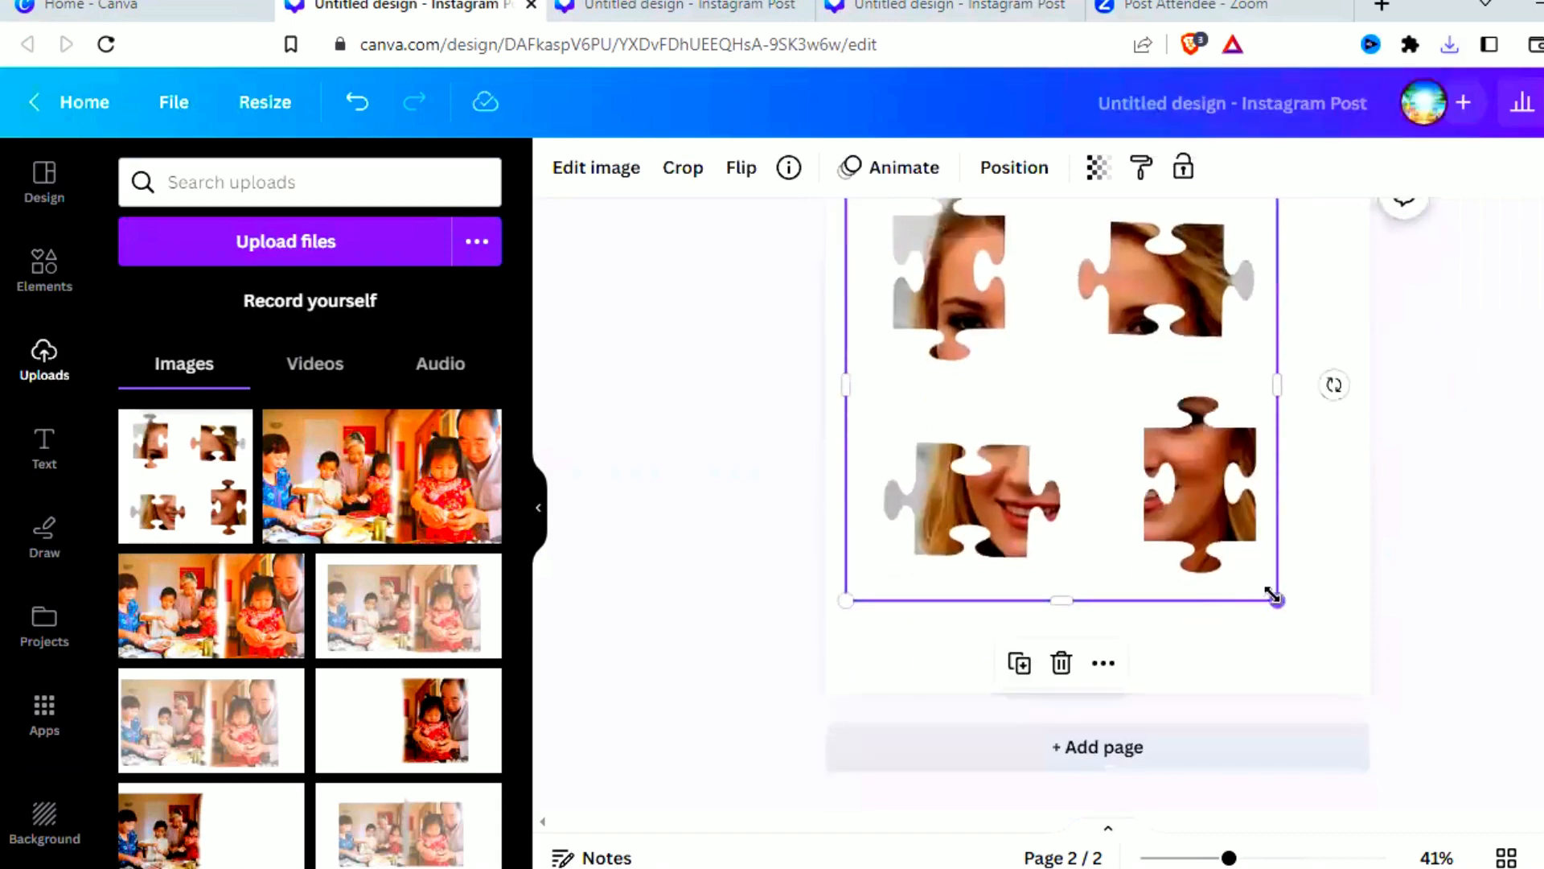
pyautogui.moveTo(1341, 661); pyautogui.dragTo(1361, 682)
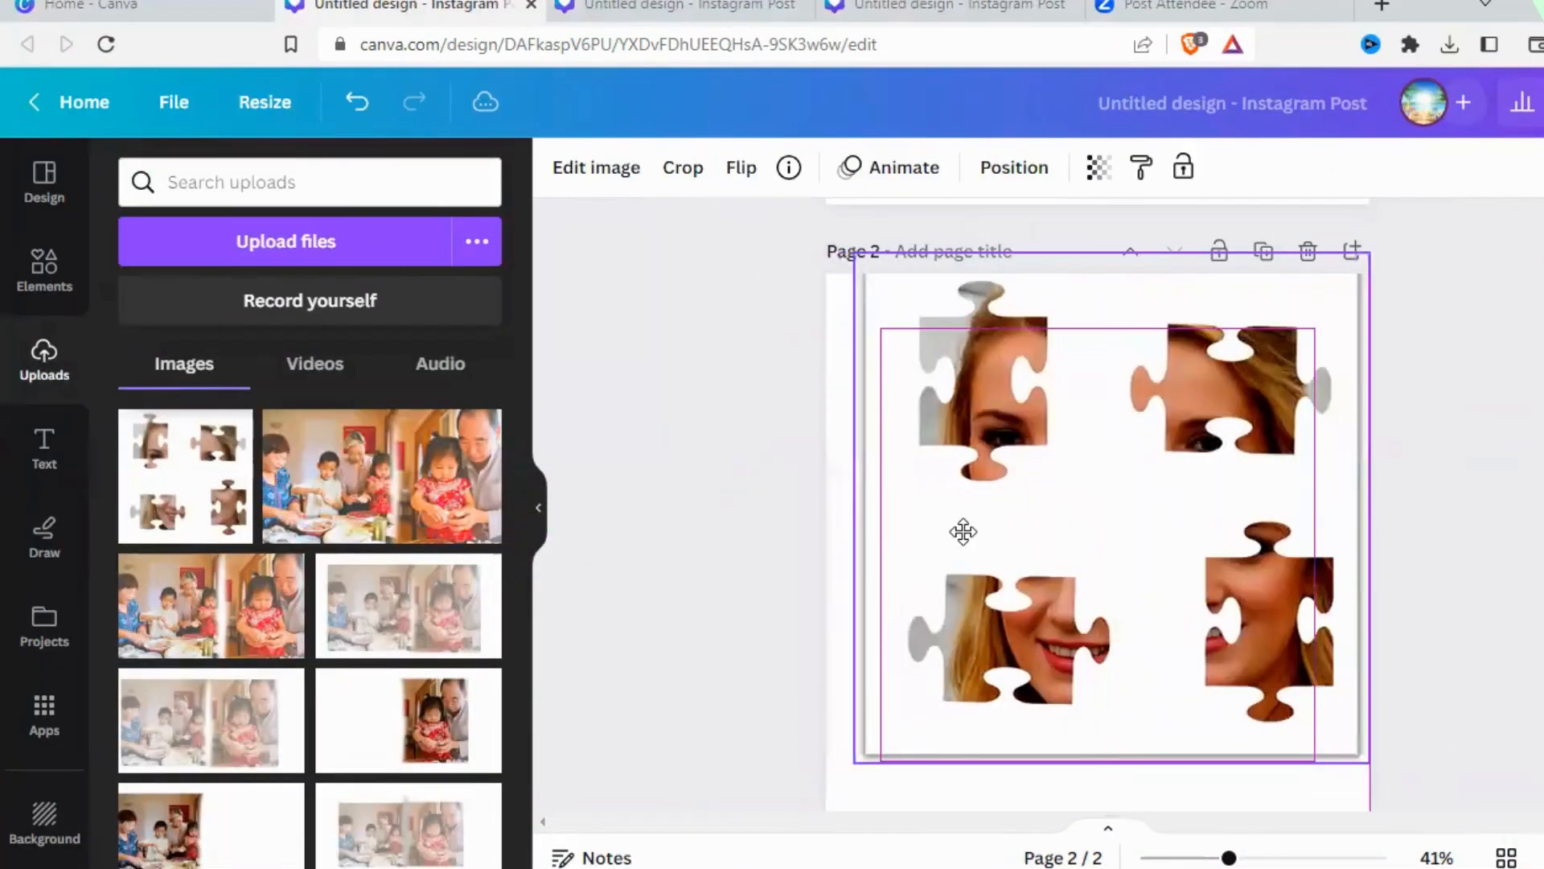
# - Remove the puzzle image's background with Background Remover and enlarge the image slightly to span the page width
pyautogui.click(962, 532)
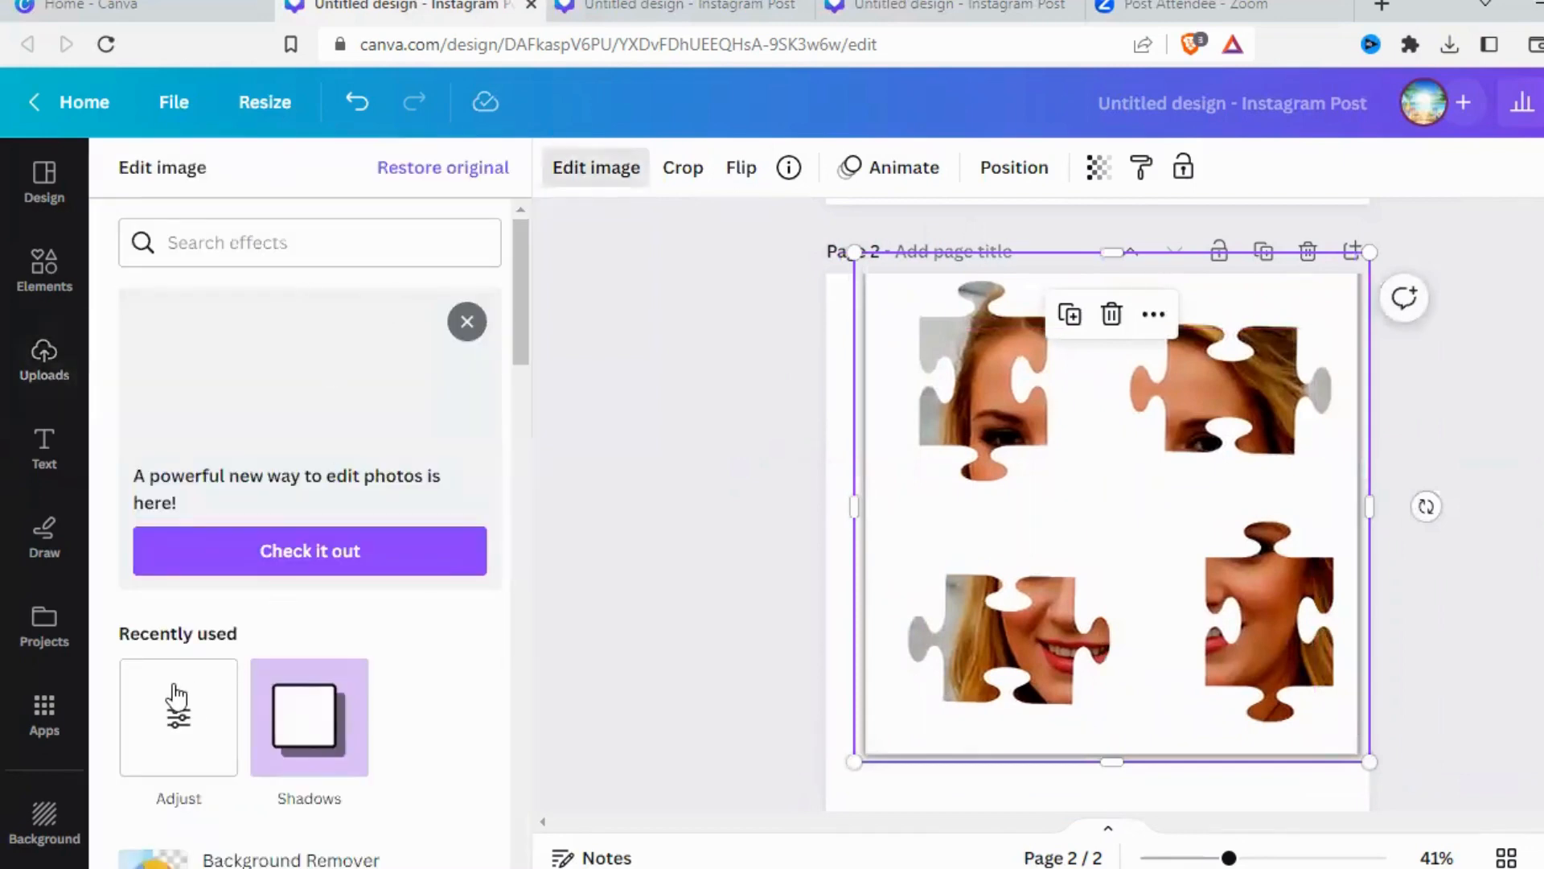
pyautogui.scroll(-5, 227, 641)
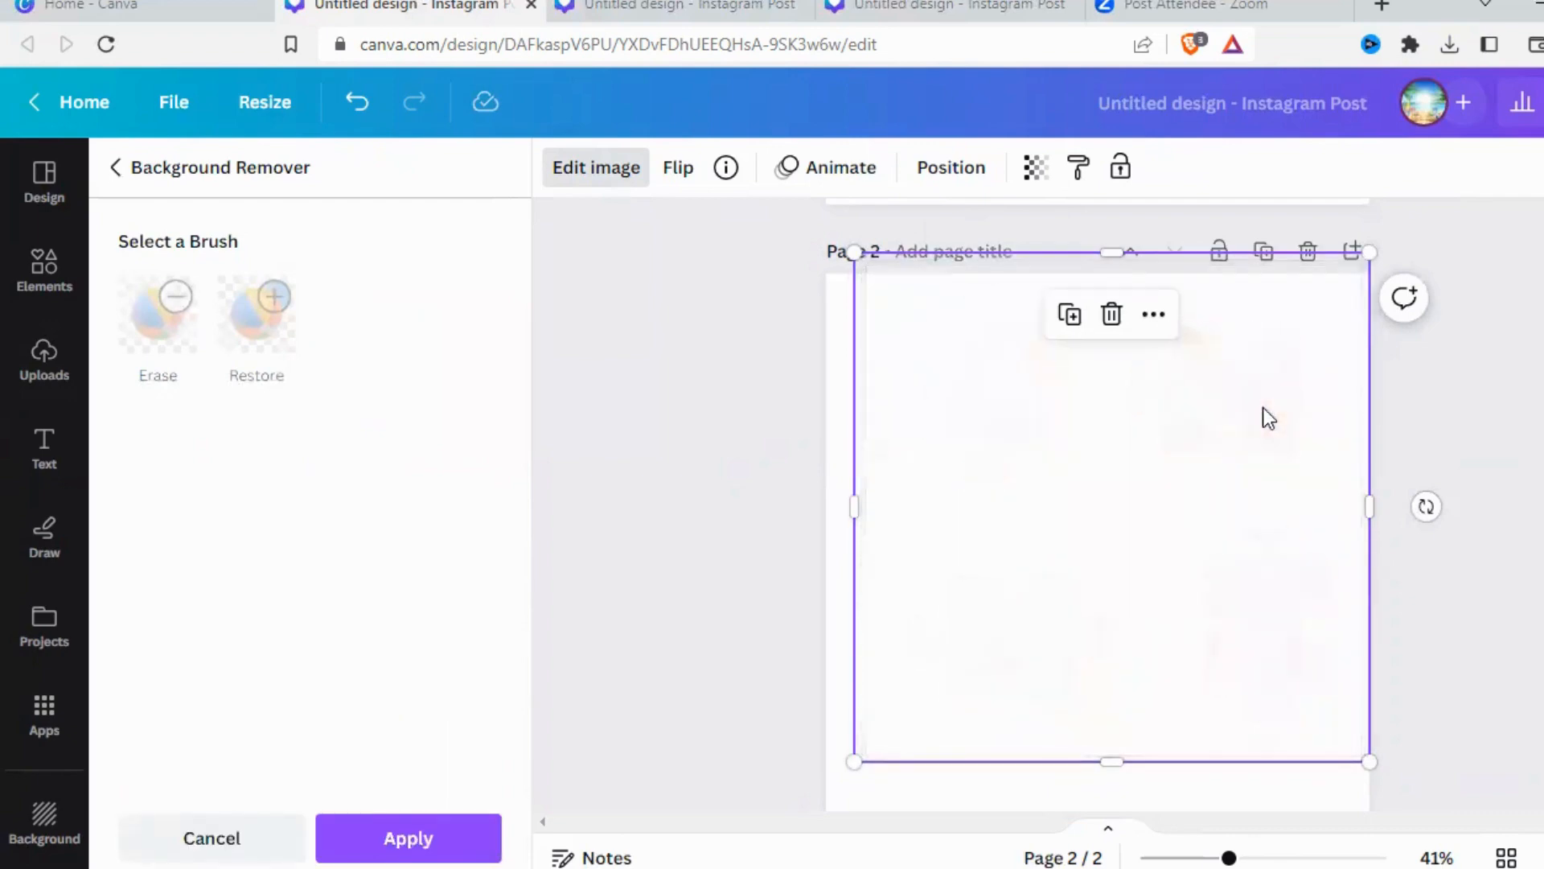
pyautogui.moveTo(1067, 494)
pyautogui.mouseDown()
pyautogui.moveTo(1082, 562)
pyautogui.moveTo(1069, 523)
pyautogui.mouseUp()
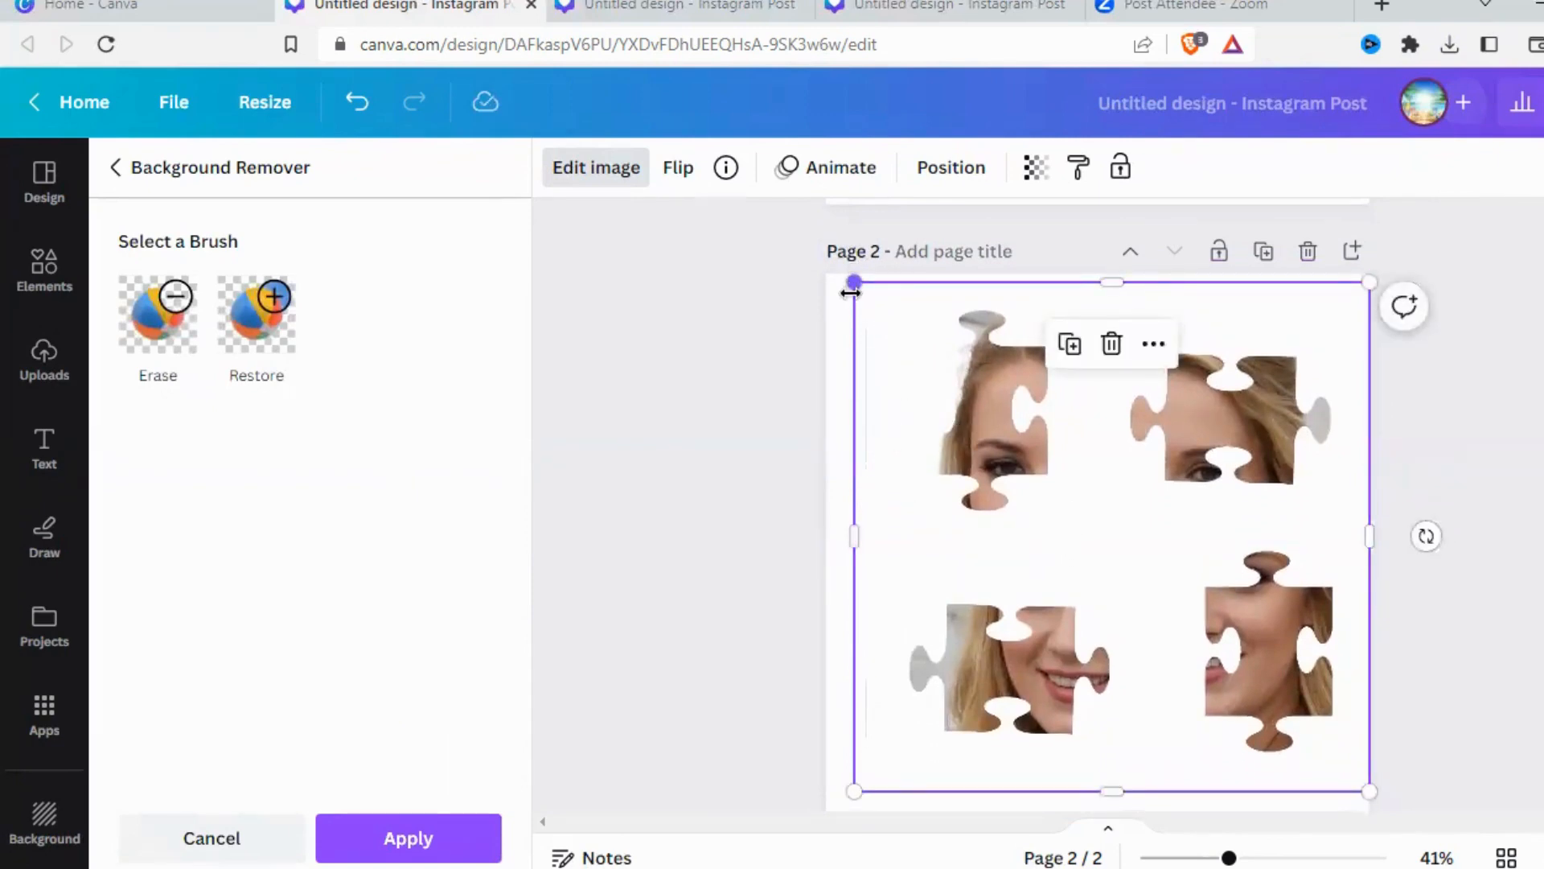
pyautogui.moveTo(852, 279); pyautogui.dragTo(813, 285)
pyautogui.moveTo(1051, 458); pyautogui.dragTo(1051, 481)
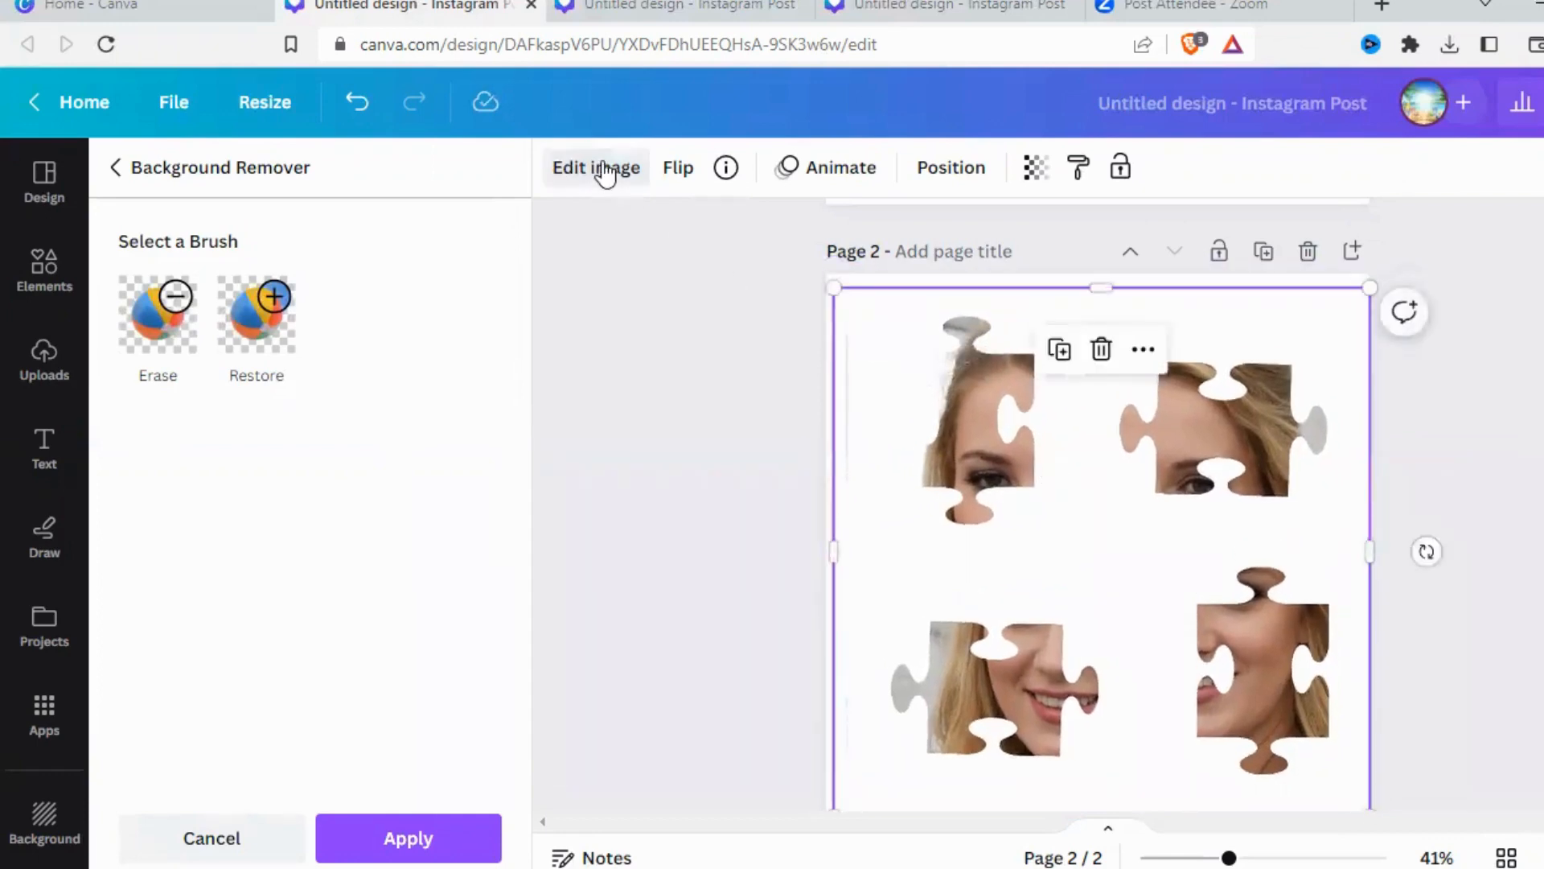
# - Apply a Drop shadow to the puzzle image on page 2
pyautogui.click(605, 171)
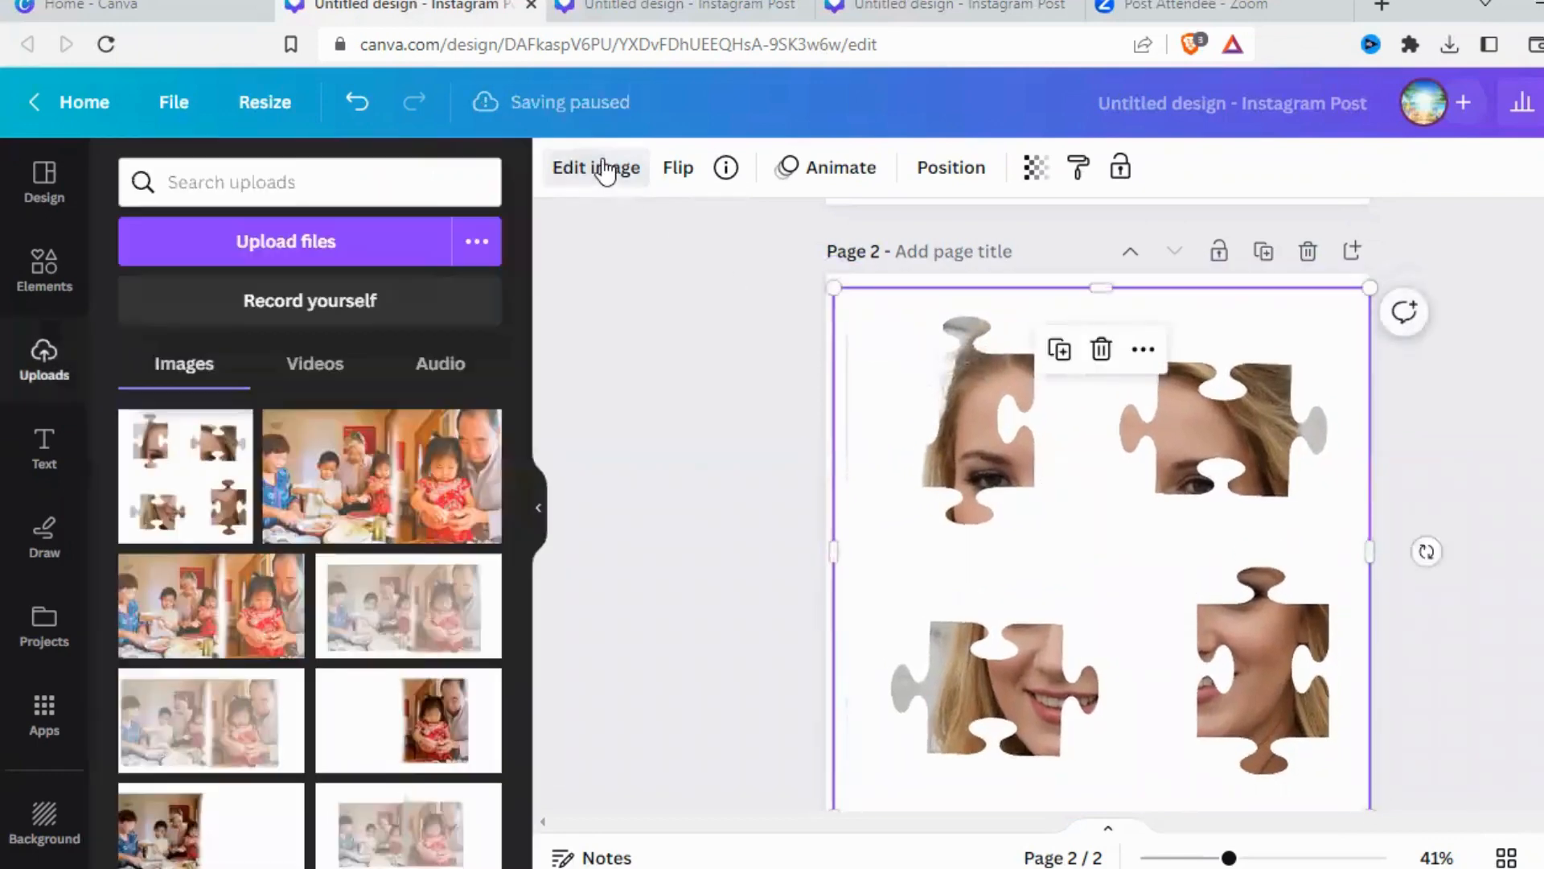
pyautogui.click(566, 185)
pyautogui.scroll(-3, 463, 583)
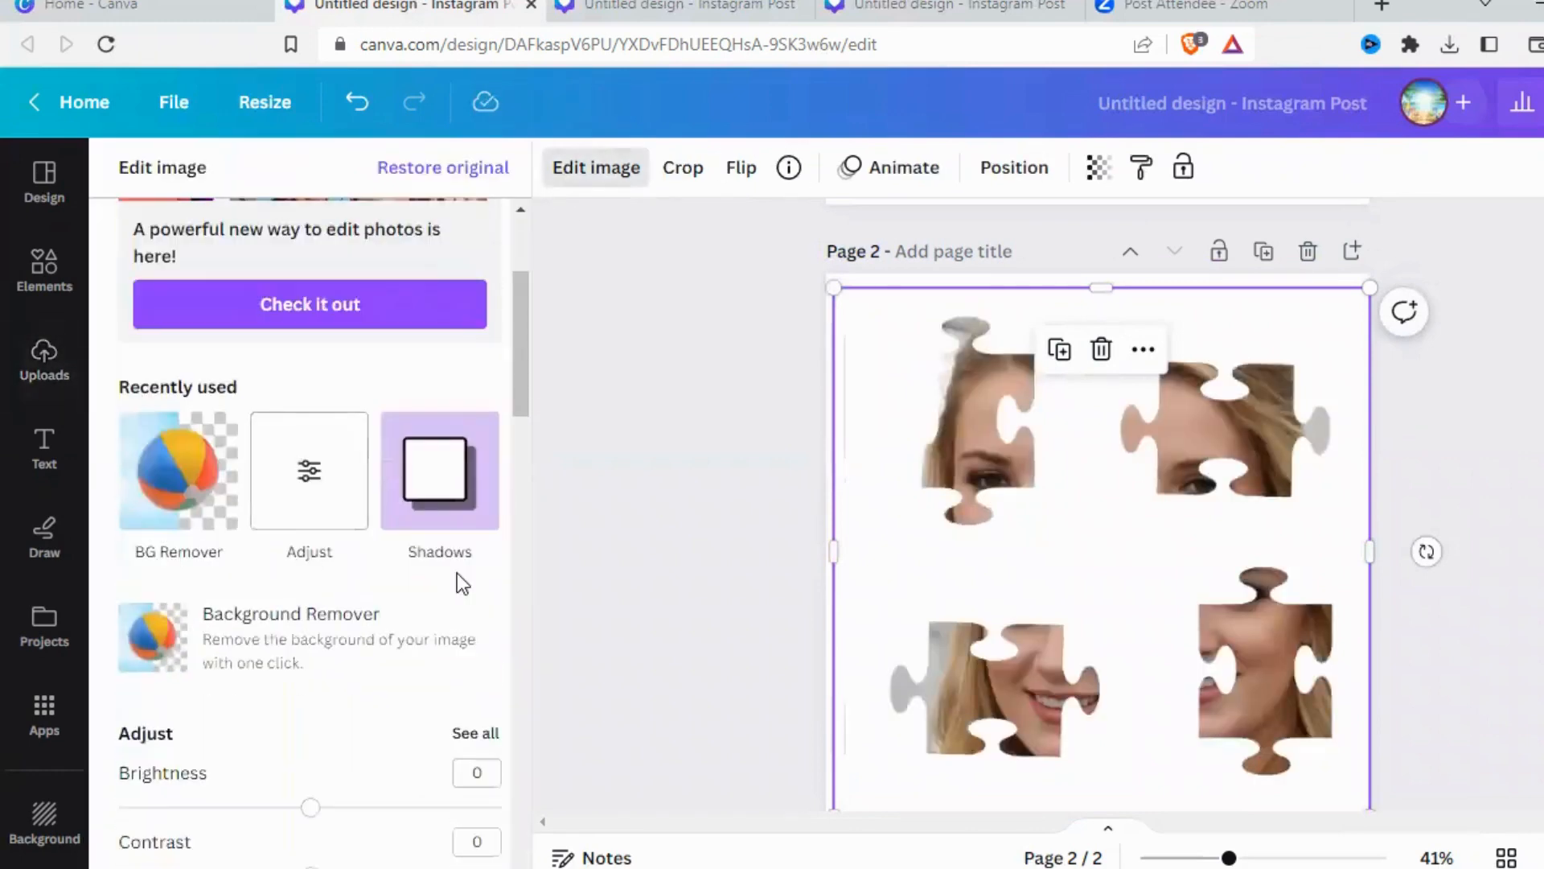
pyautogui.click(448, 489)
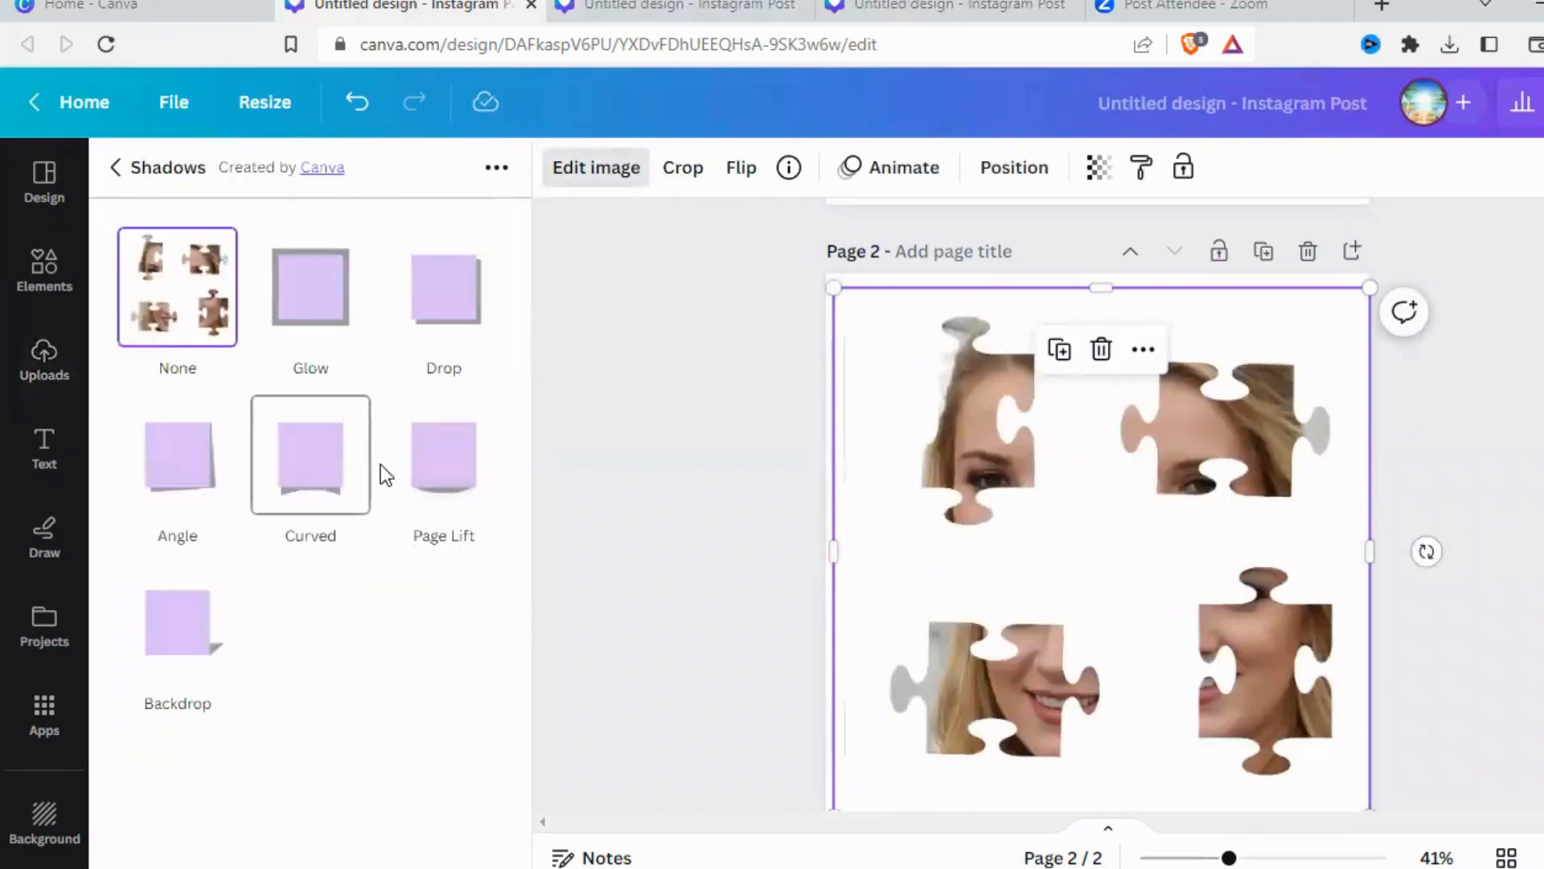
pyautogui.click(427, 323)
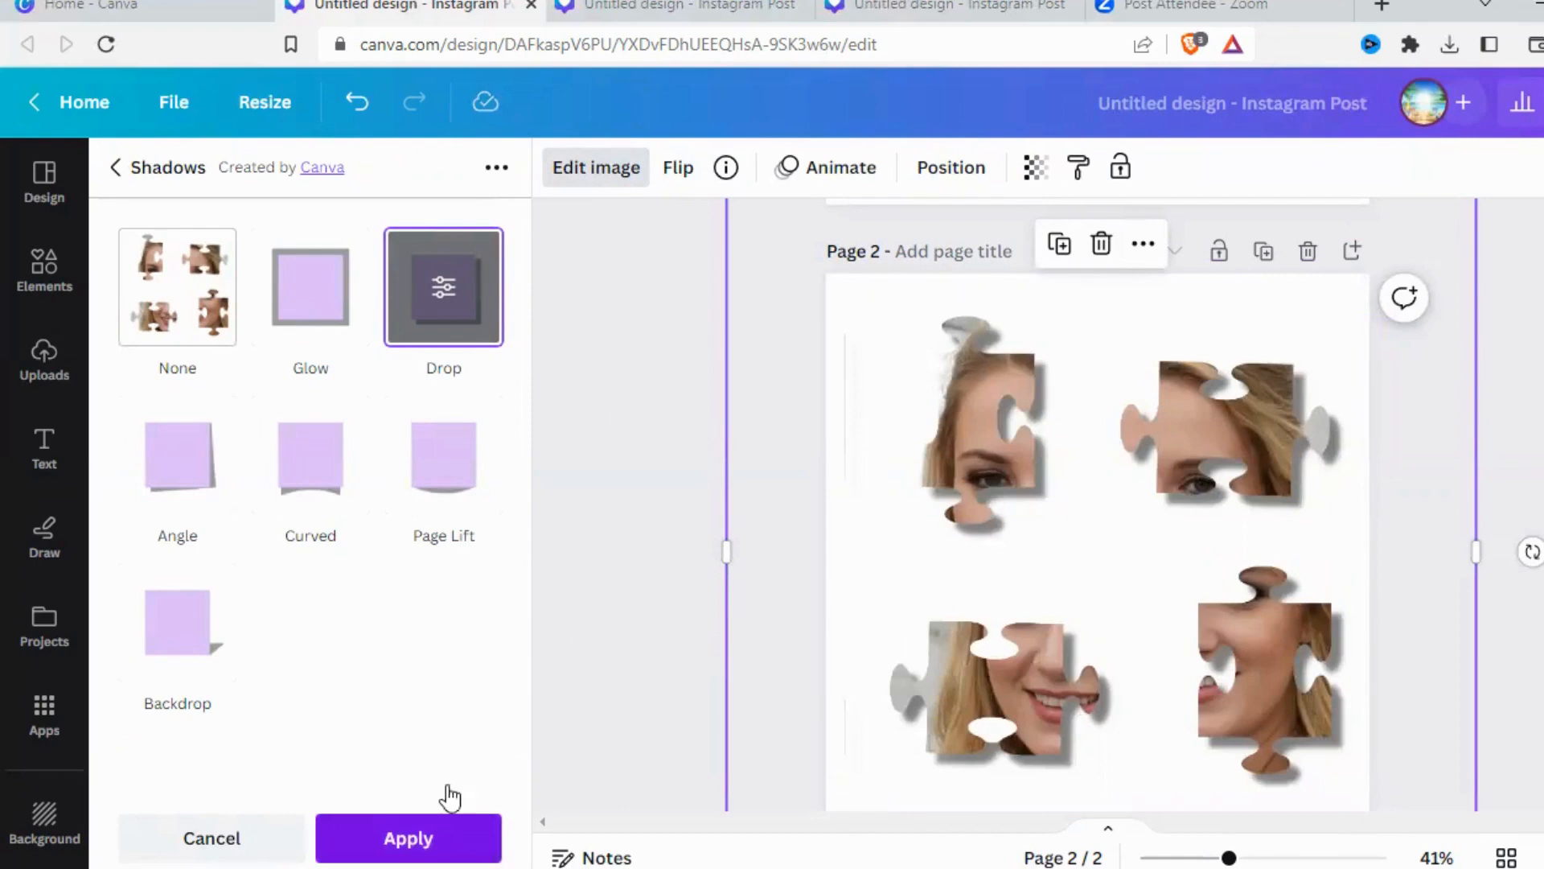
pyautogui.click(407, 837)
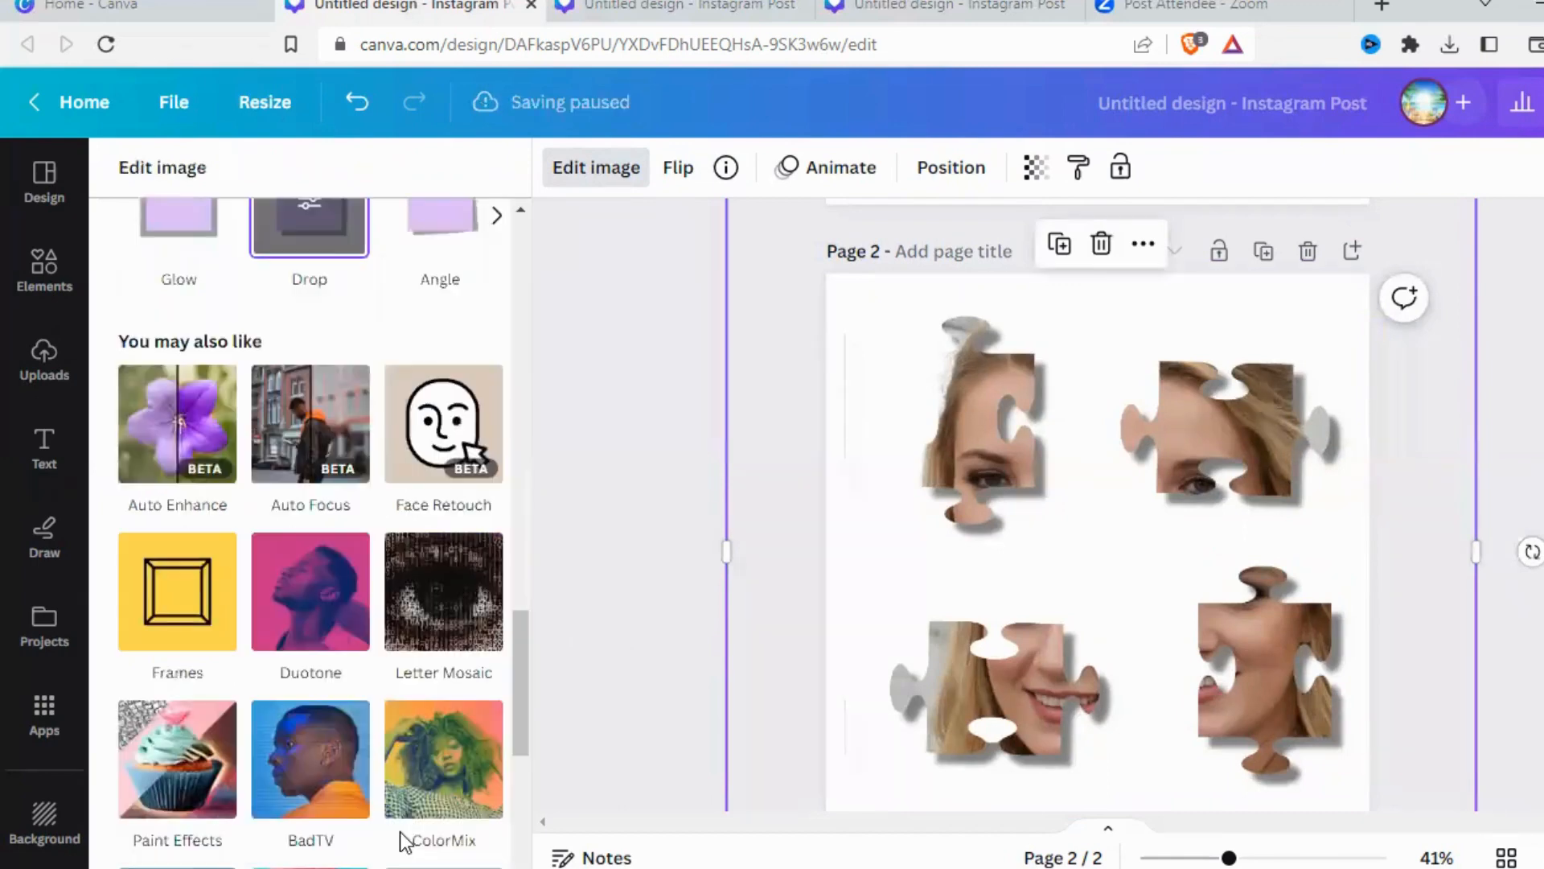
# - Adjust the puzzle image to contrast 25 and saturation 34, and lower its brightness slightly
pyautogui.scroll(5, 389, 423)
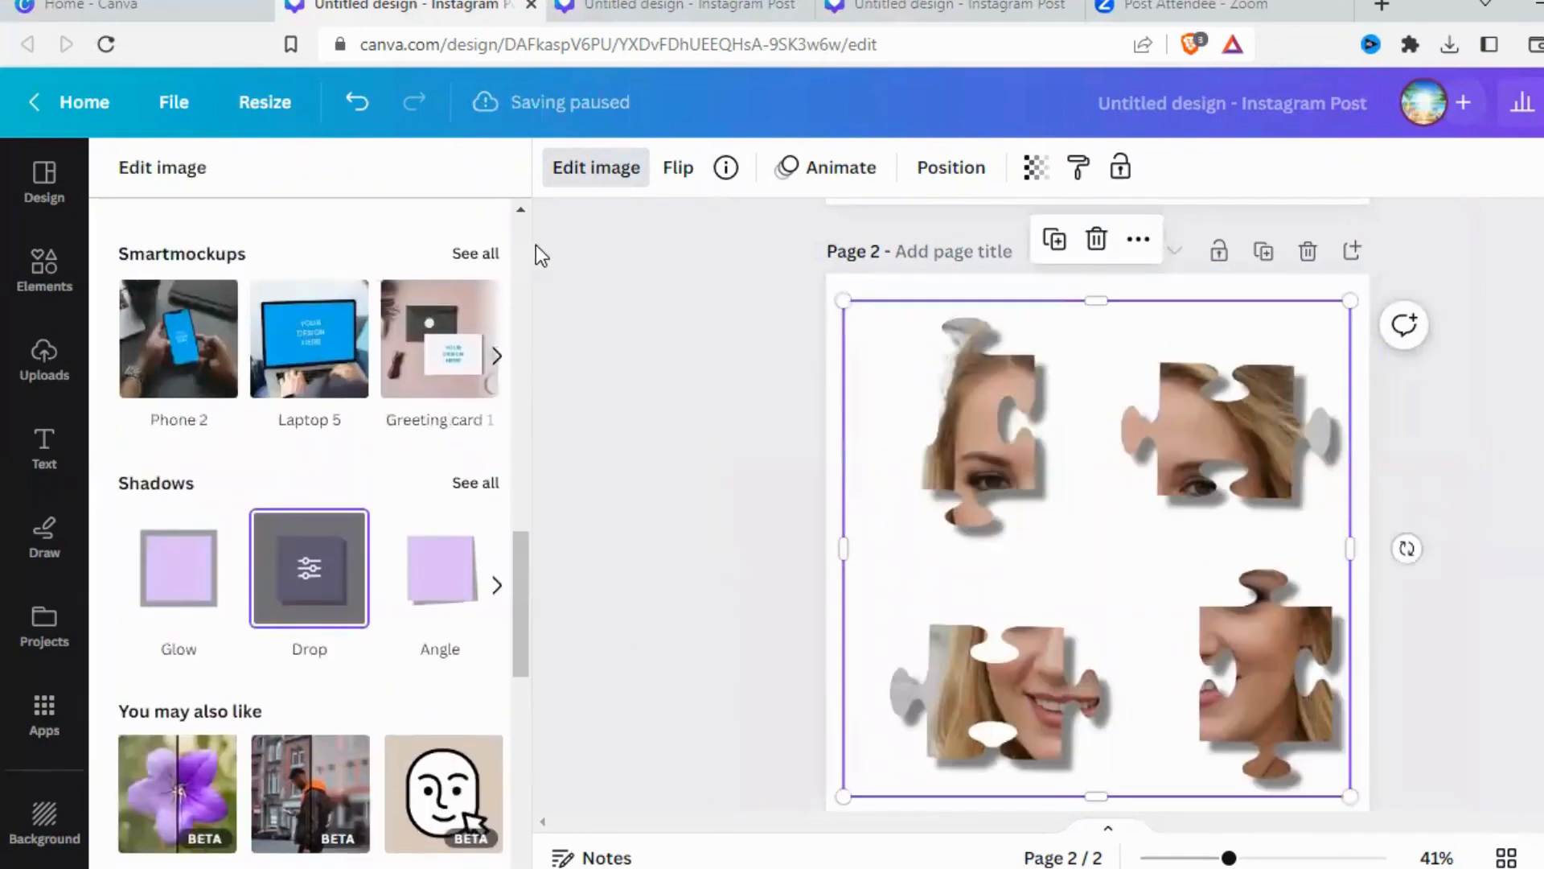
pyautogui.scroll(5, 309, 447)
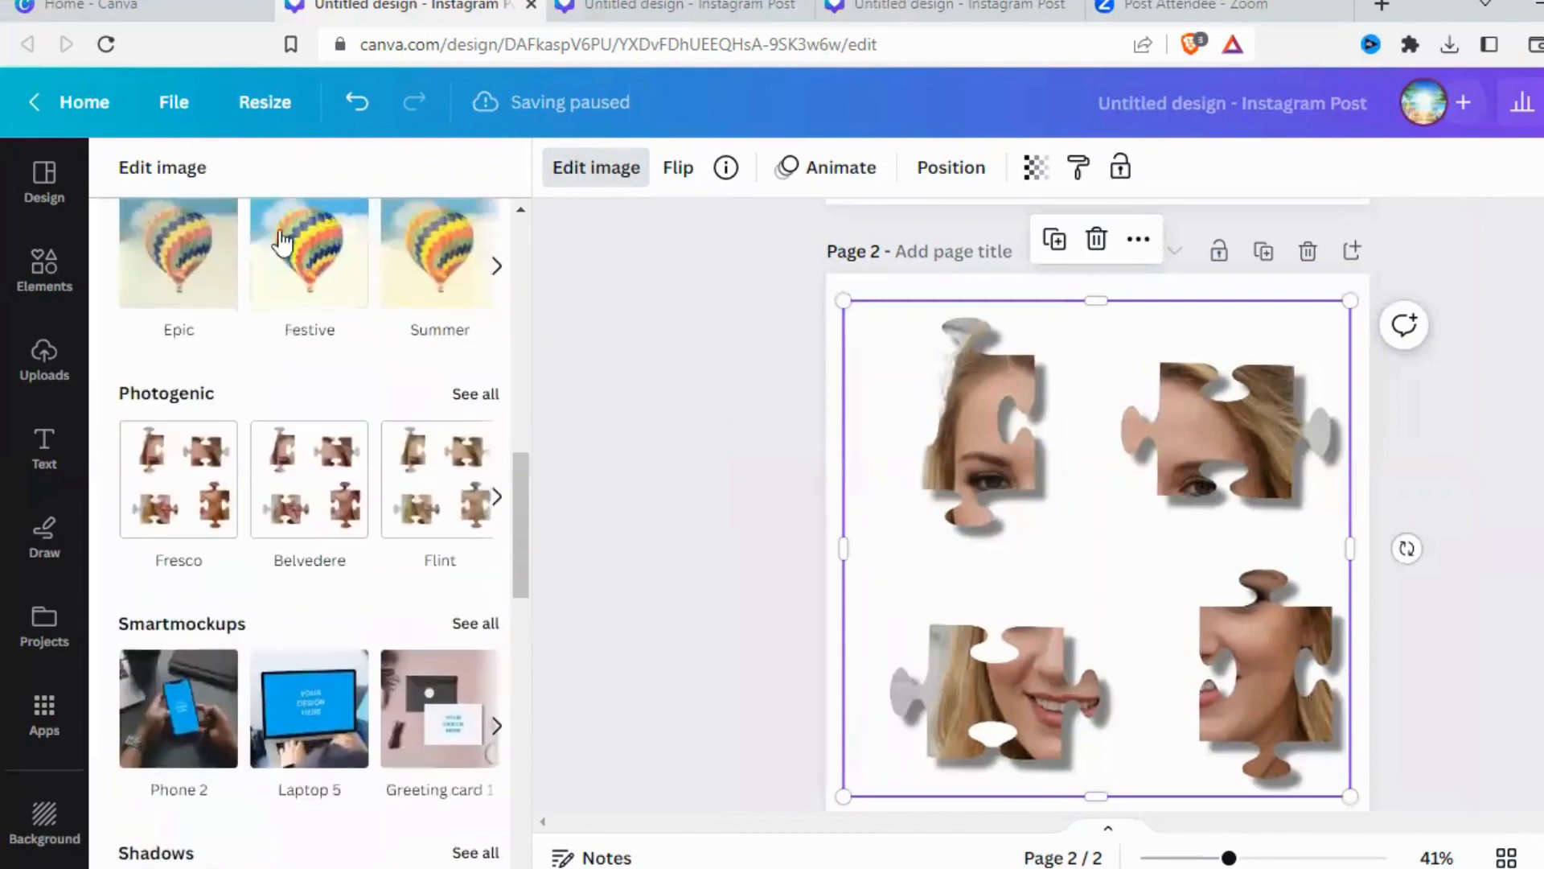
pyautogui.scroll(5, 383, 442)
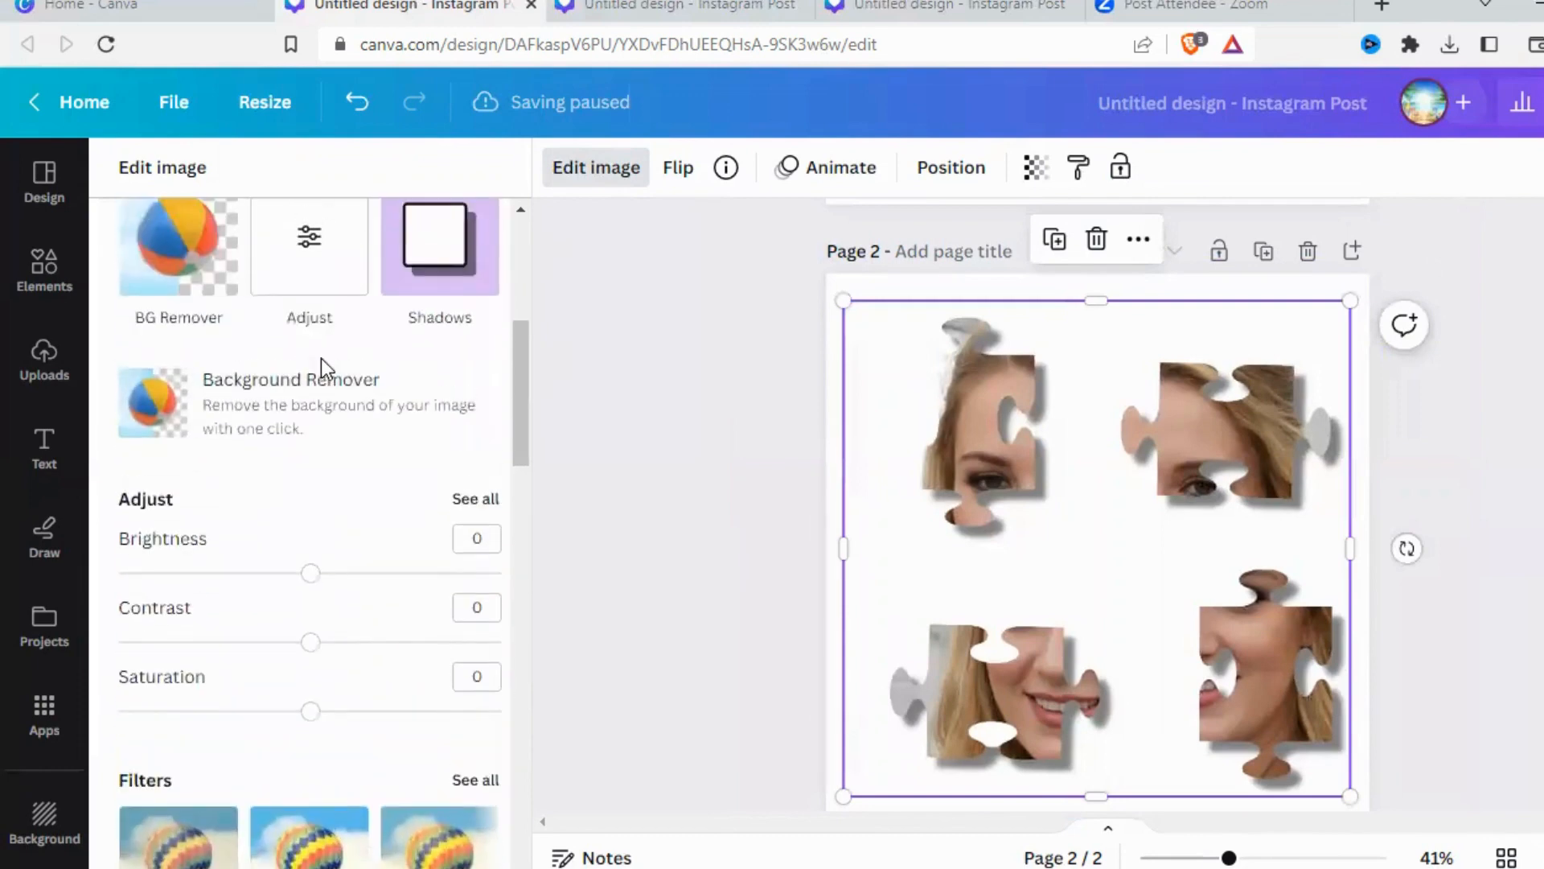
pyautogui.click(277, 264)
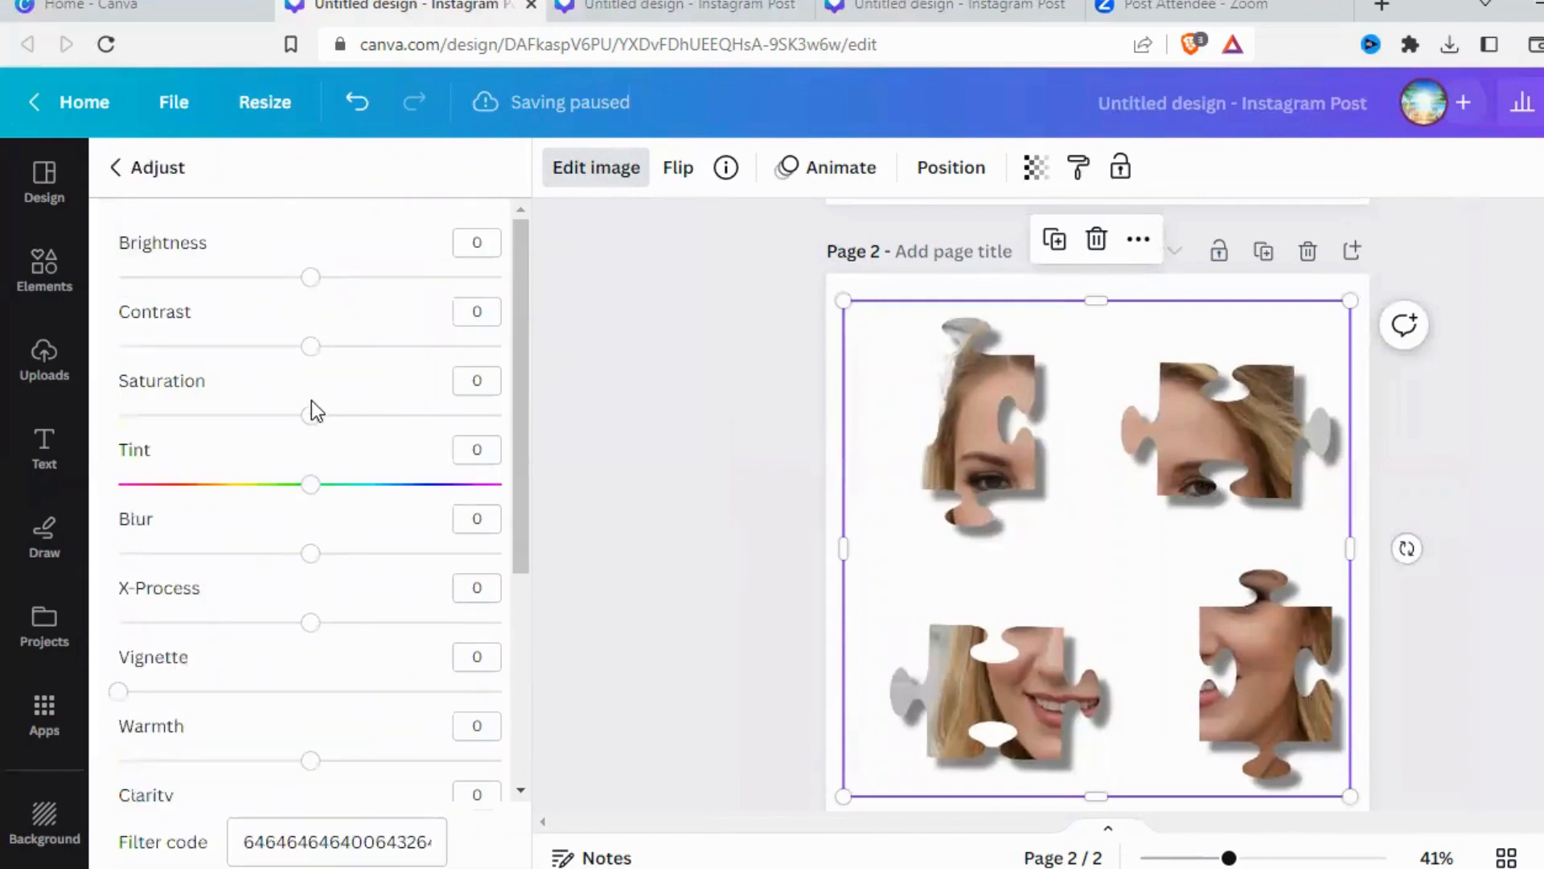
pyautogui.moveTo(306, 418); pyautogui.dragTo(349, 415)
pyautogui.moveTo(311, 345); pyautogui.dragTo(357, 345)
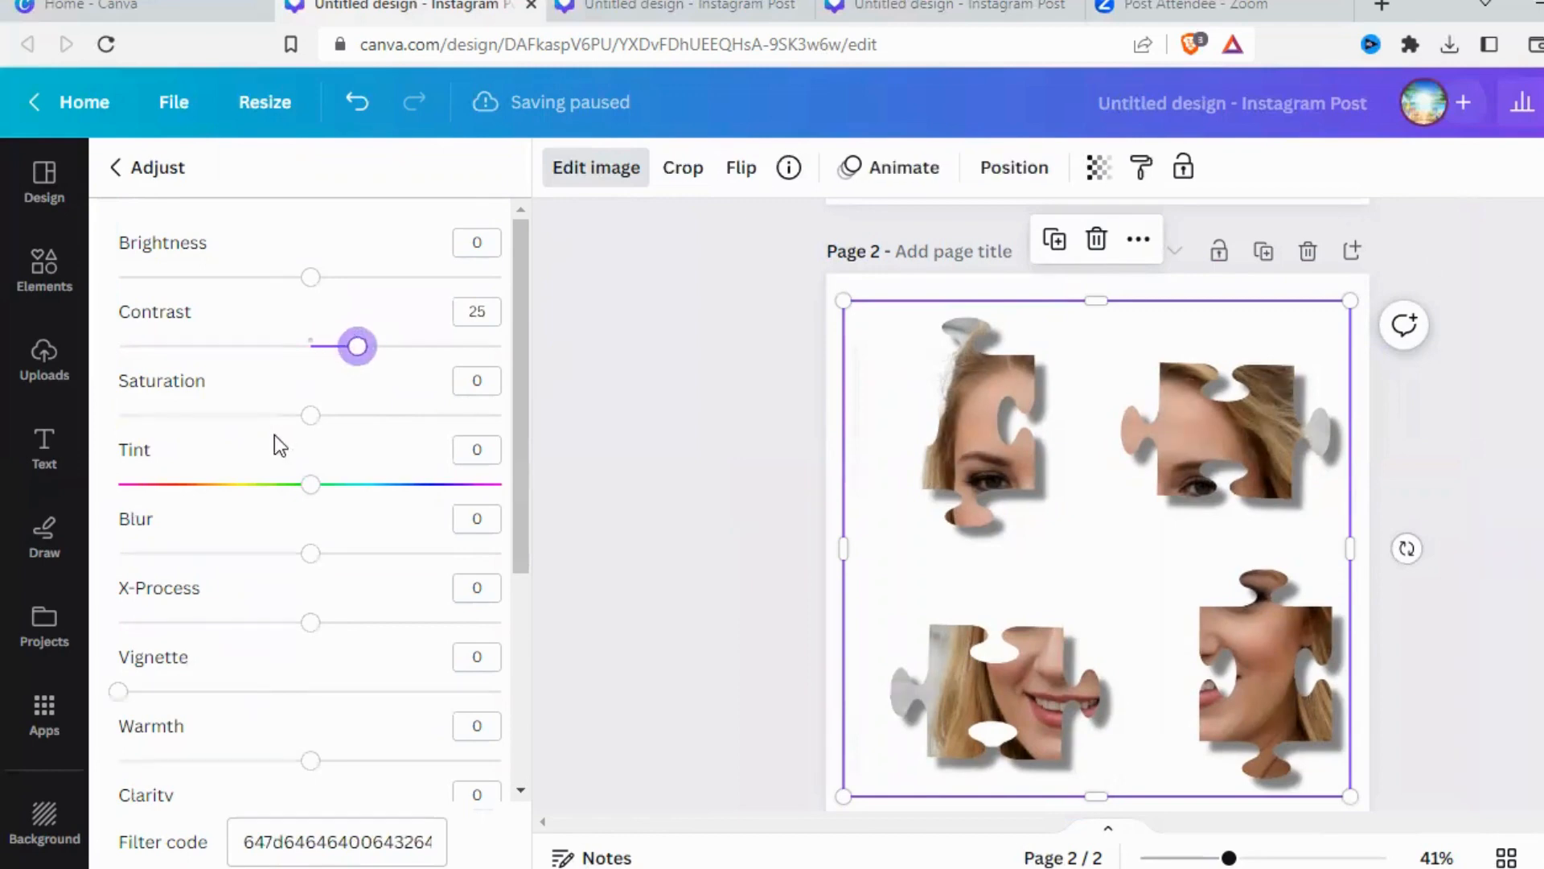
pyautogui.moveTo(310, 416); pyautogui.dragTo(376, 415)
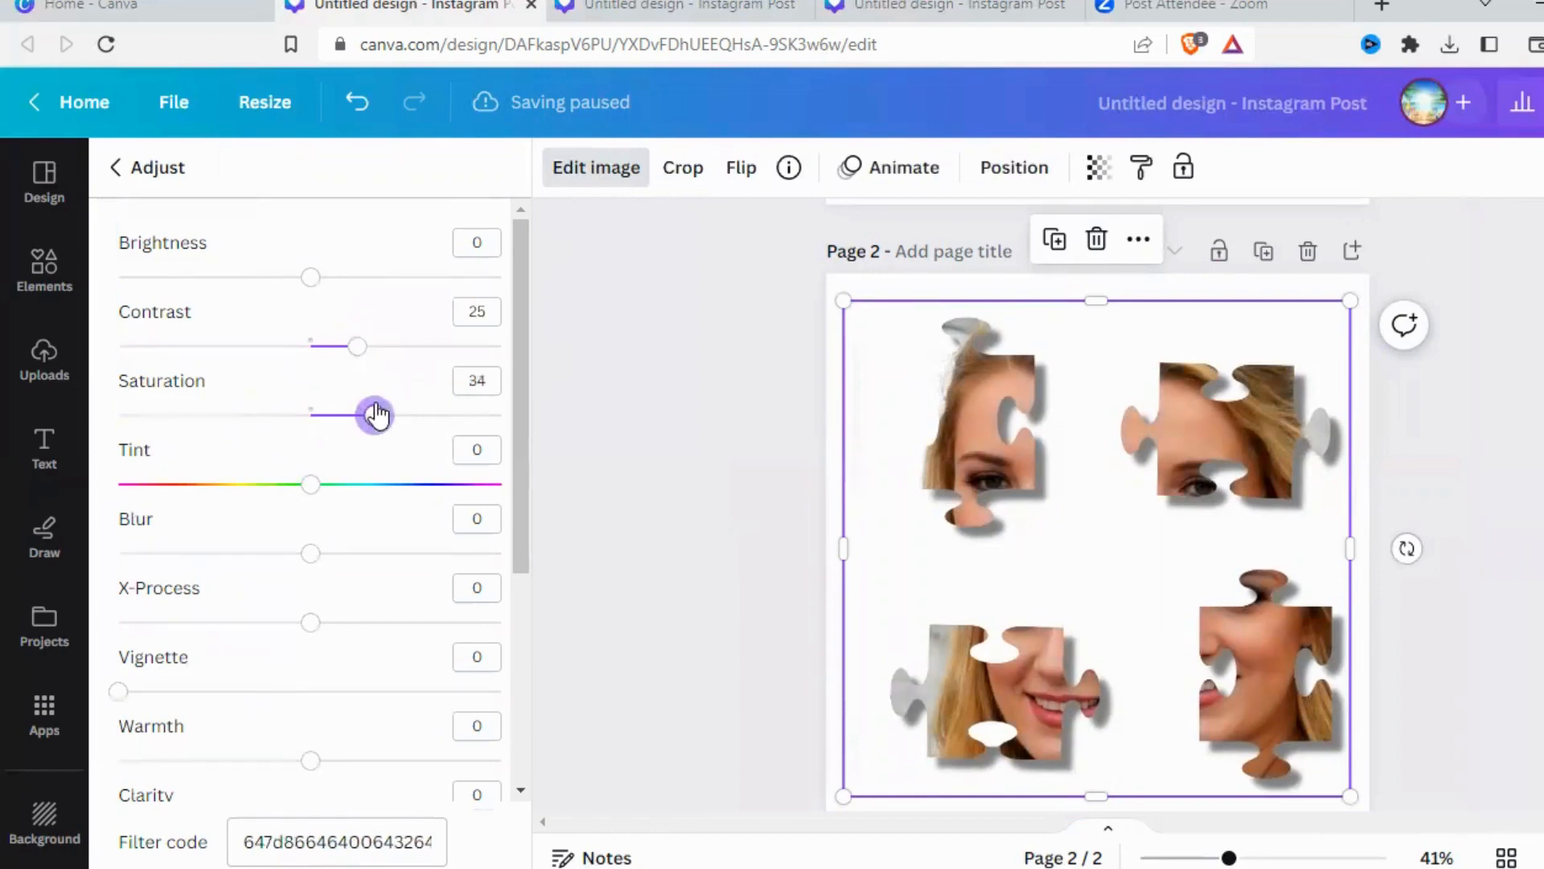
pyautogui.click(309, 278)
pyautogui.moveTo(290, 285); pyautogui.dragTo(283, 278)
pyautogui.scroll(-5, 346, 498)
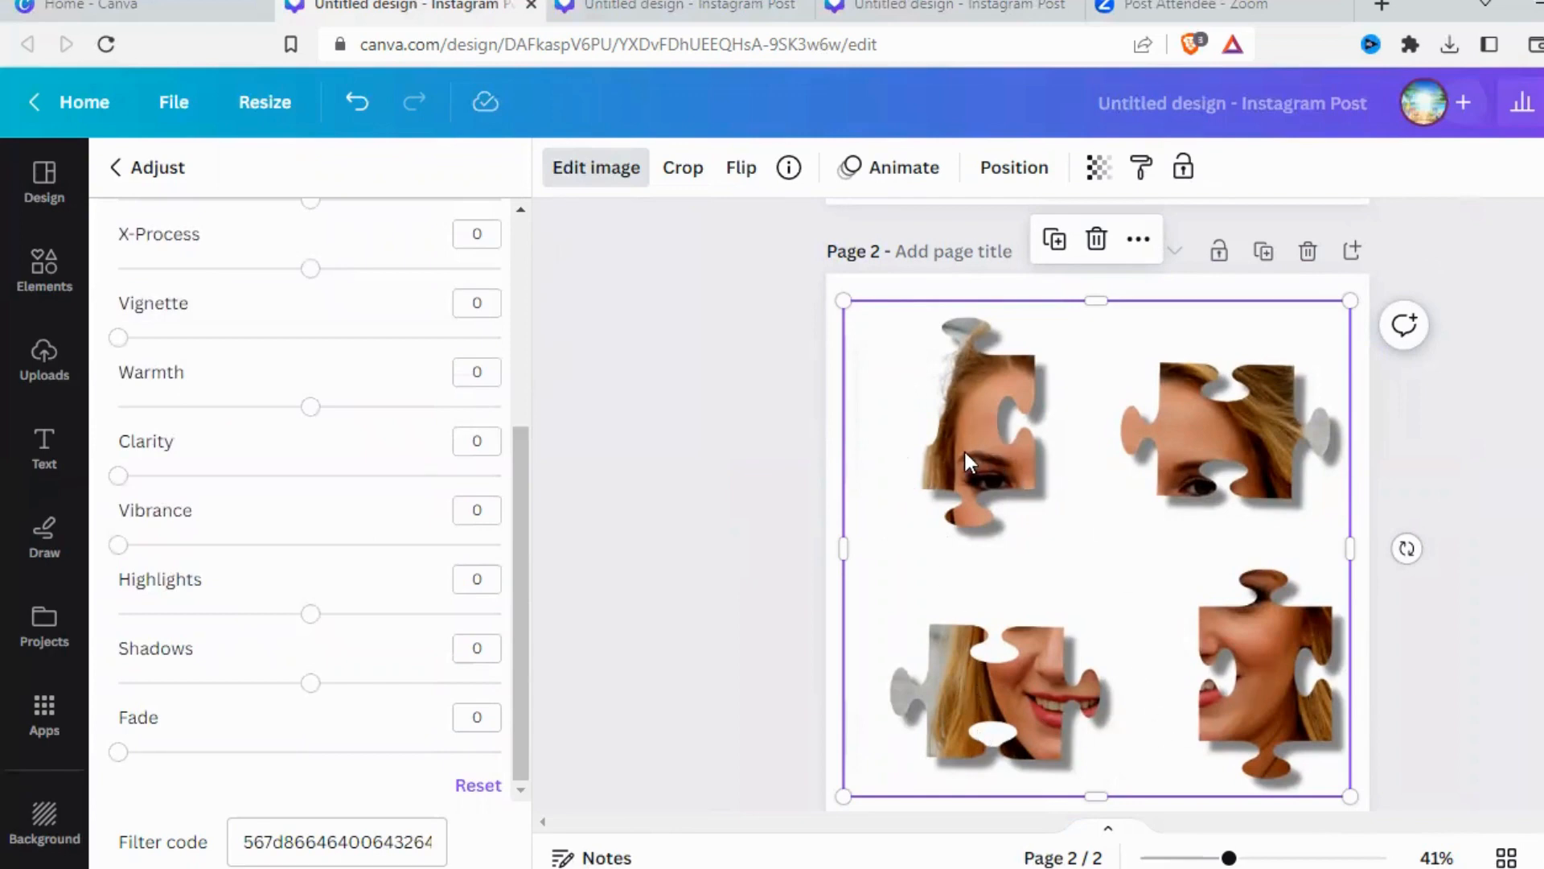
# - Shift the puzzle image slightly to the left, duplicate it and move the copy aside to the right
pyautogui.moveTo(1138, 594); pyautogui.dragTo(1104, 590)
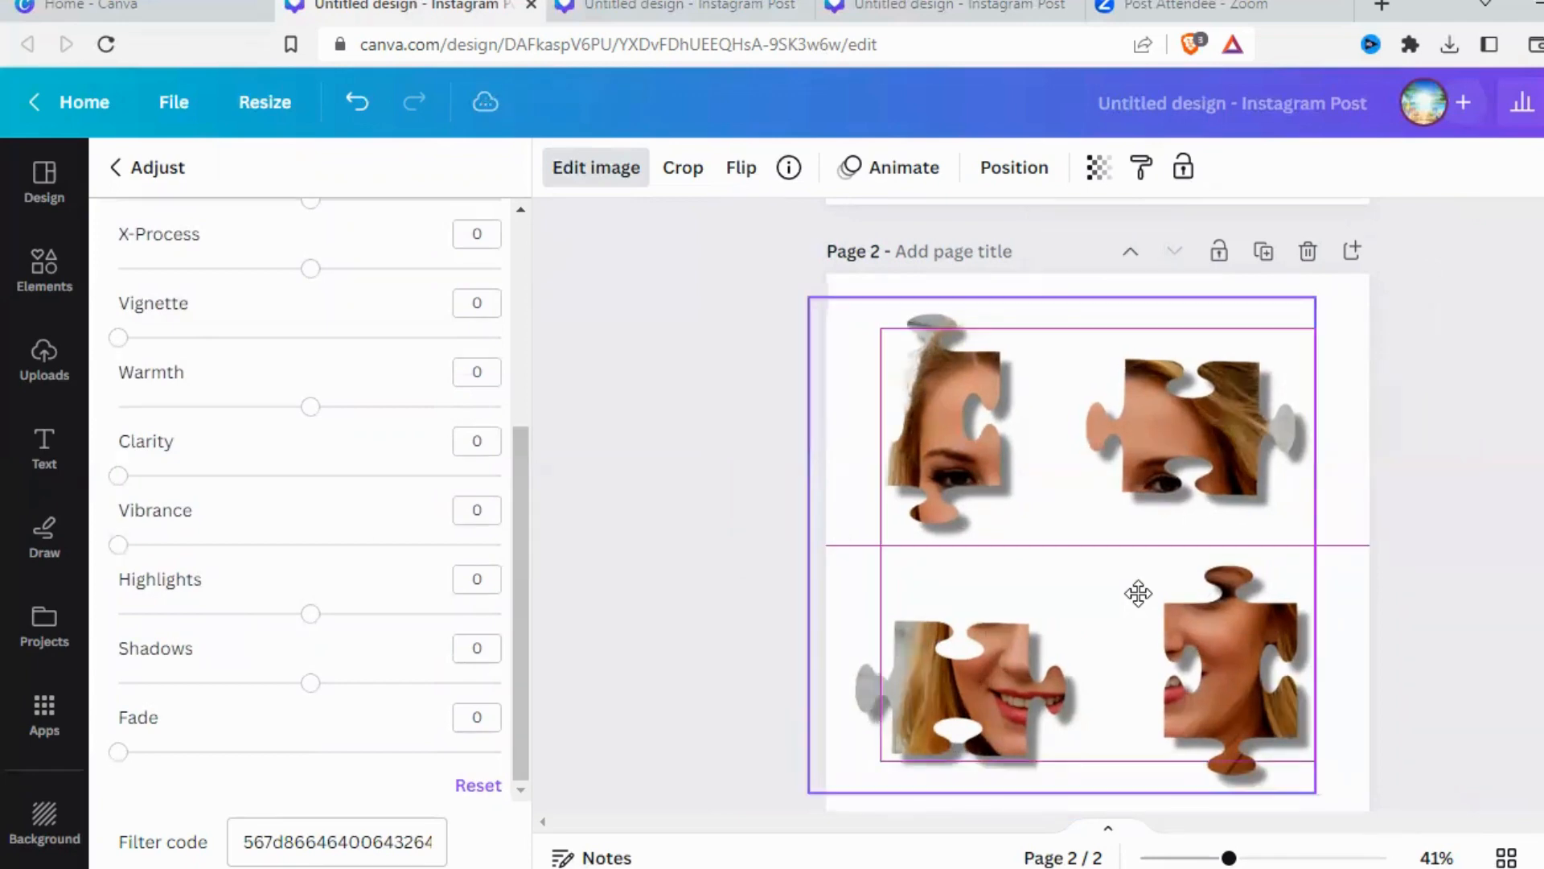
pyautogui.click(1020, 236)
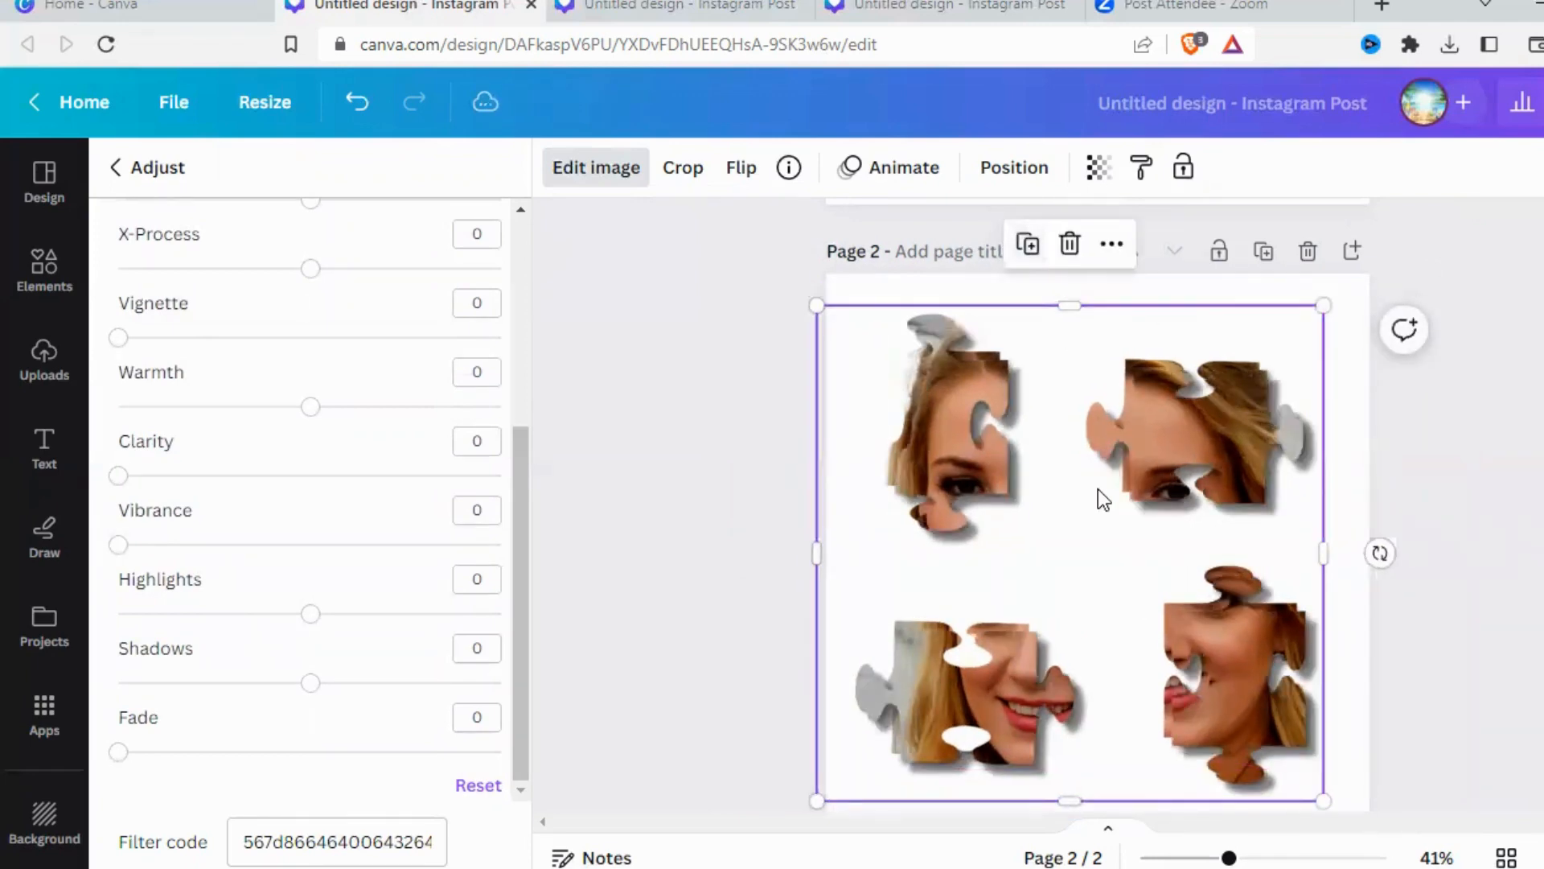
pyautogui.click(1017, 500)
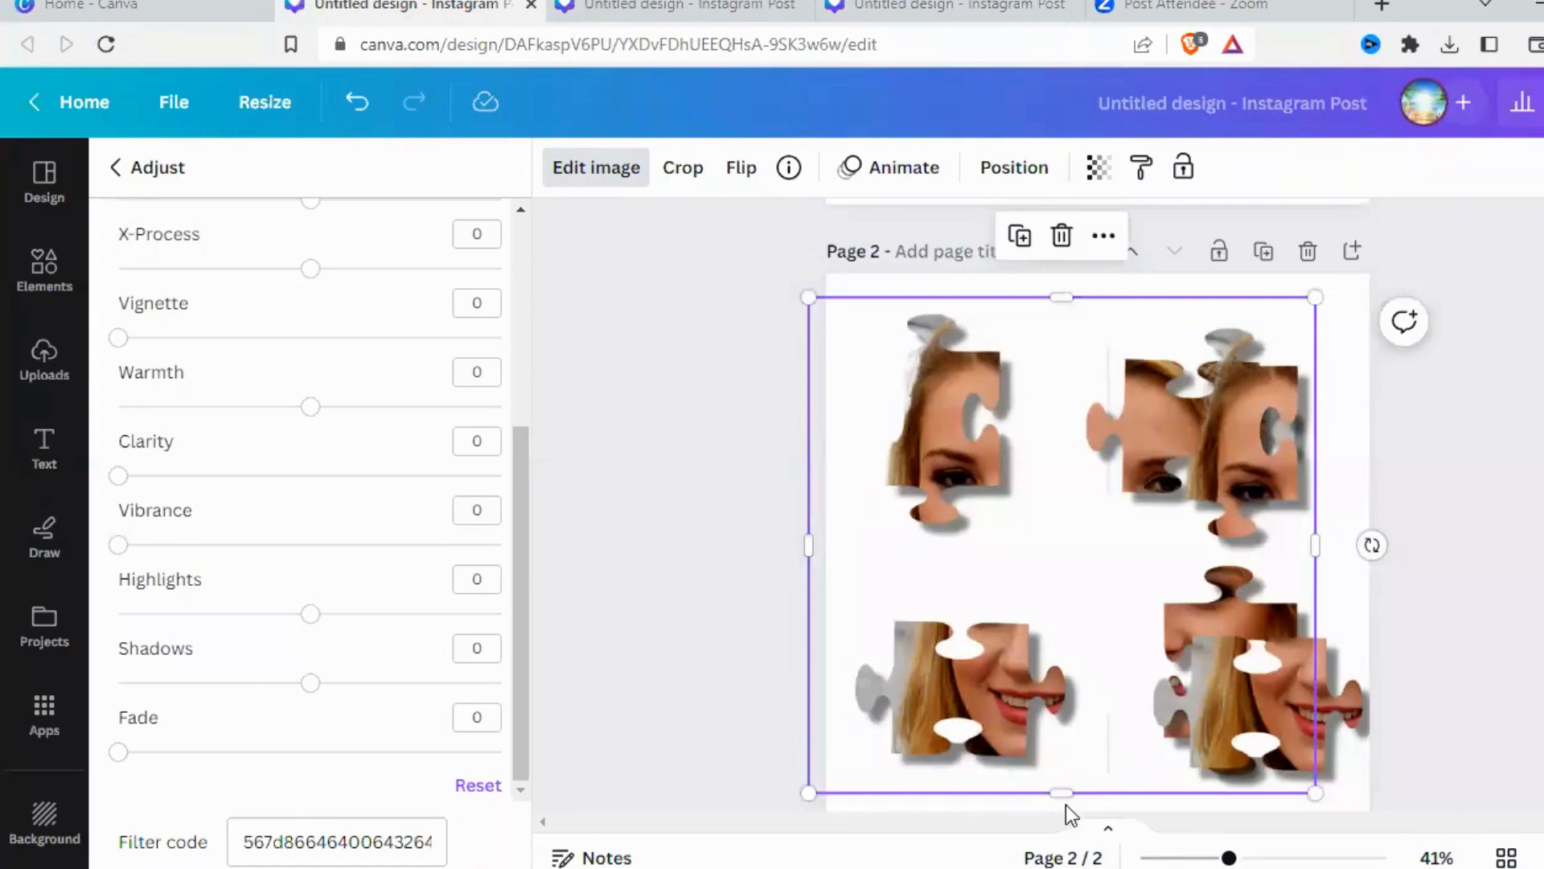
# - Crop the original puzzle image on page 2 down to only its upper-left piece
pyautogui.moveTo(1061, 795); pyautogui.dragTo(1015, 537)
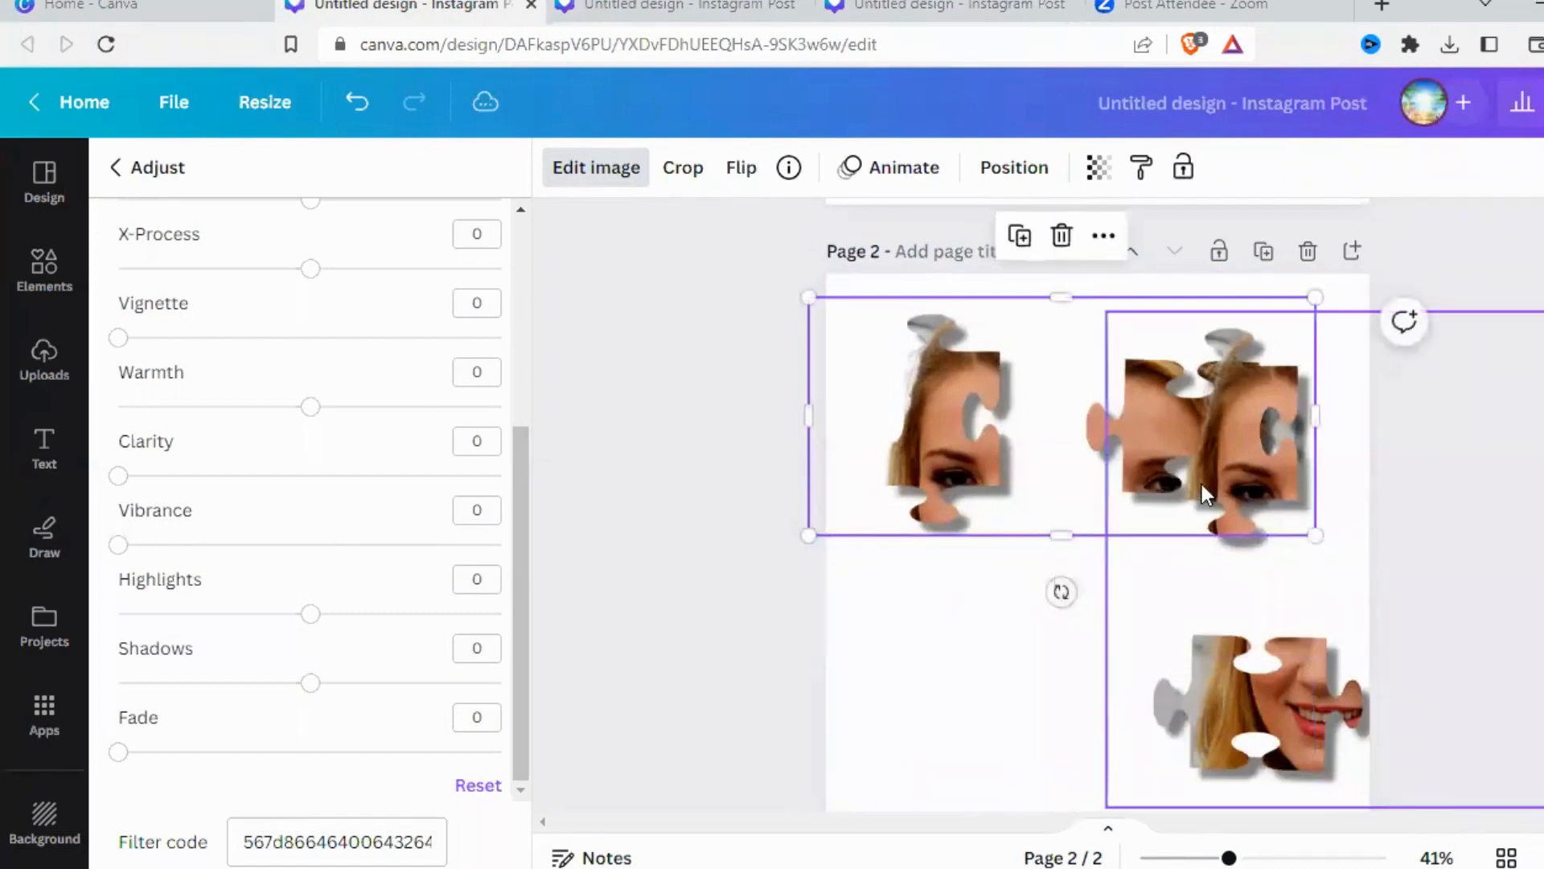
pyautogui.moveTo(1314, 415); pyautogui.dragTo(1029, 408)
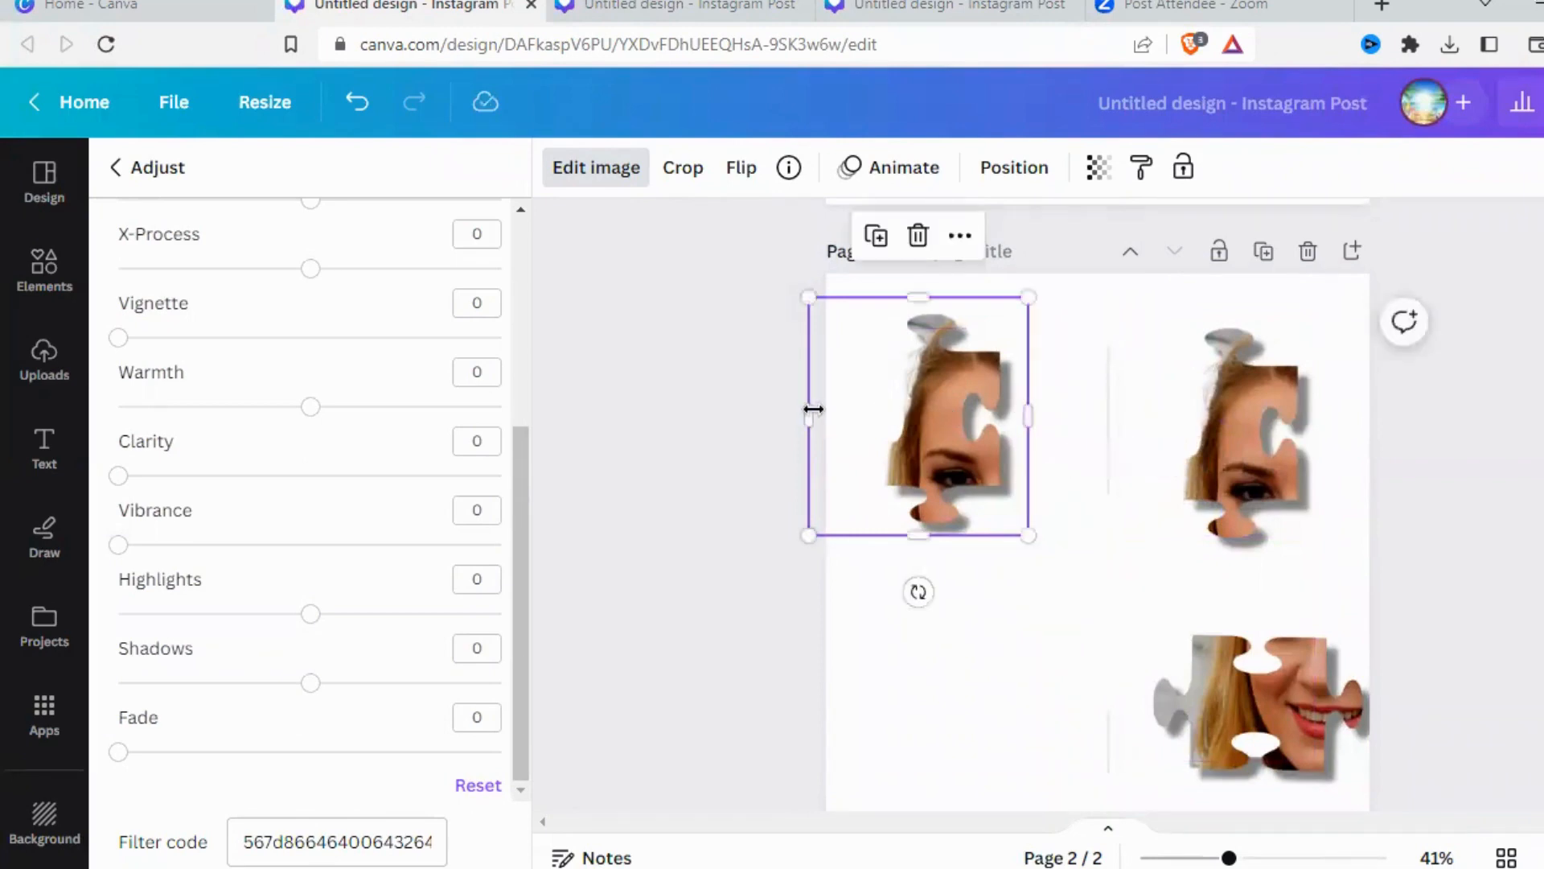
pyautogui.moveTo(834, 411); pyautogui.dragTo(831, 413)
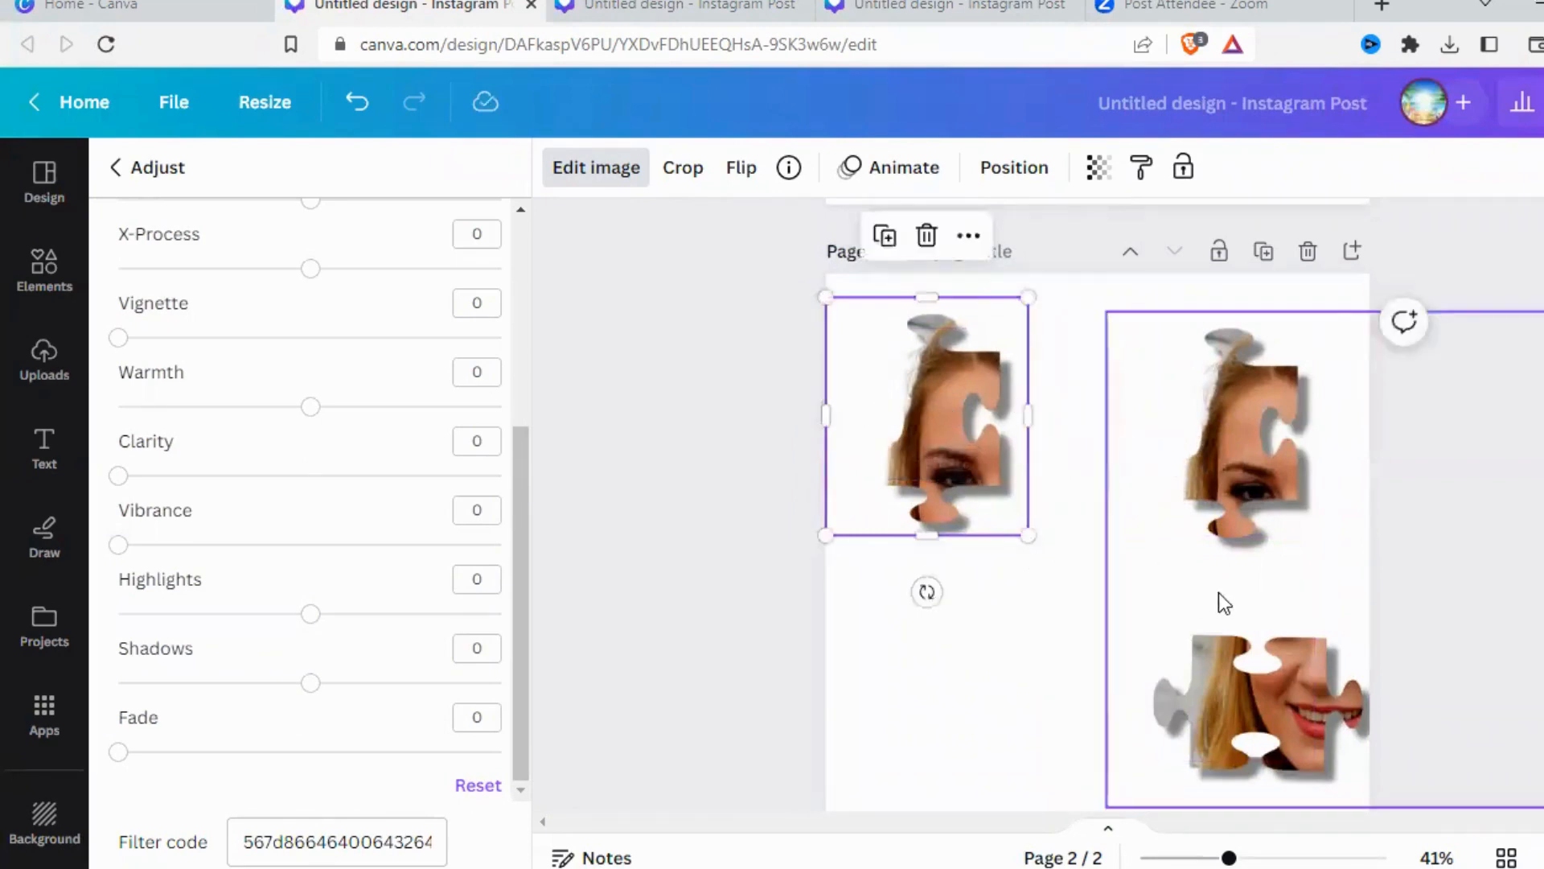
# - Duplicate the uncropped puzzle image, setting one copy aside toward the lower right and the other over the page centre
pyautogui.moveTo(1183, 580); pyautogui.dragTo(1364, 739)
pyautogui.click(1012, 321)
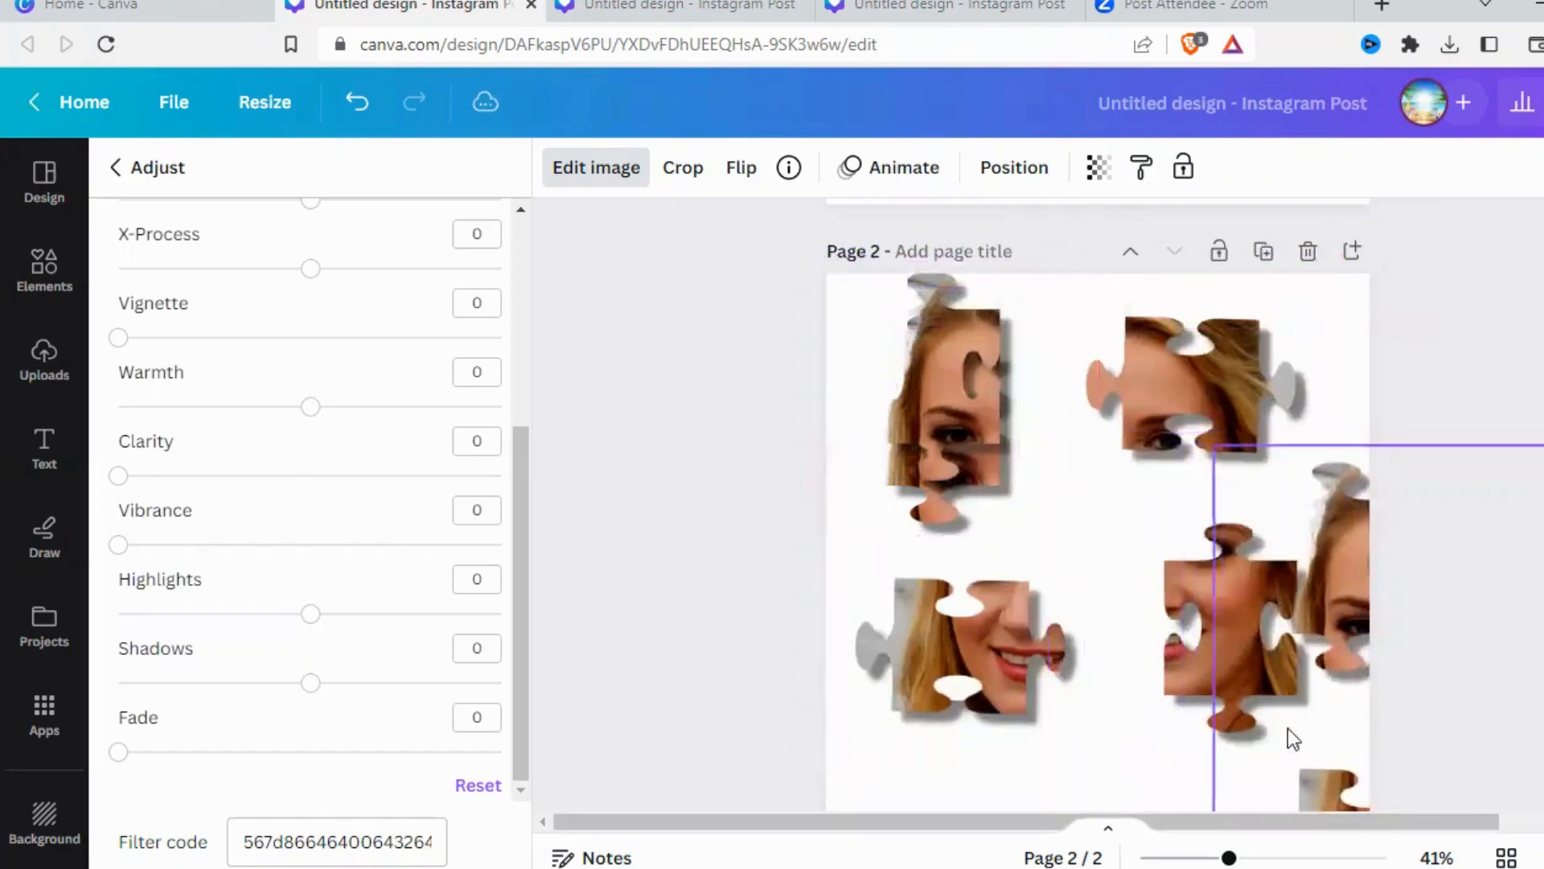
pyautogui.click(1006, 555)
pyautogui.moveTo(1006, 555); pyautogui.dragTo(1082, 520)
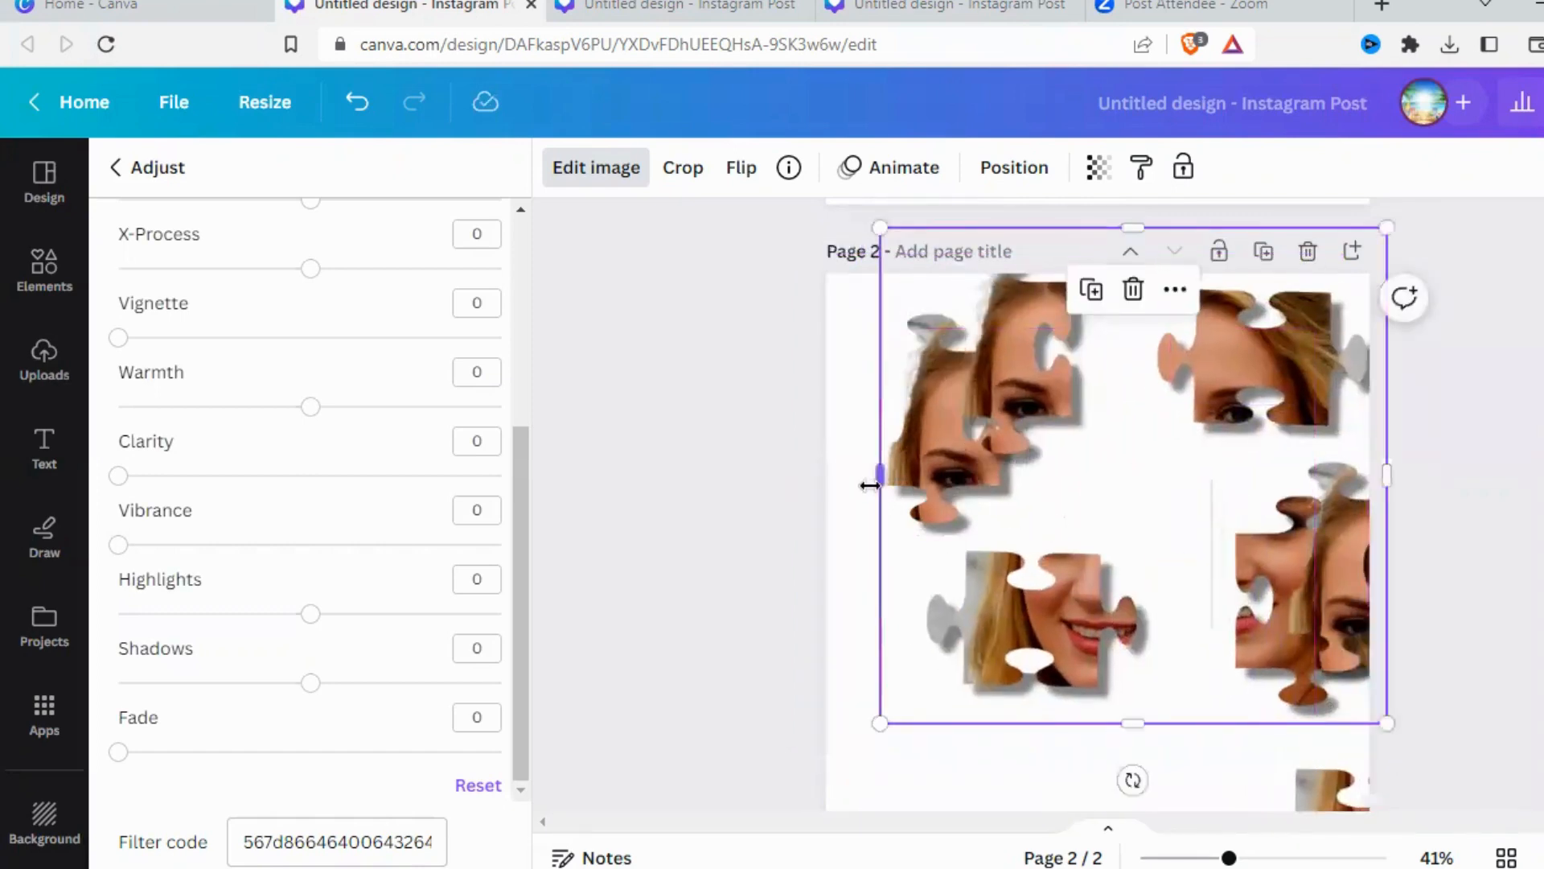
# - Crop the central copy down to its upper-right piece and position it beside the upper-left piece
pyautogui.moveTo(927, 485); pyautogui.dragTo(1116, 535)
pyautogui.moveTo(1249, 720); pyautogui.dragTo(1249, 441)
pyautogui.moveTo(1275, 345); pyautogui.dragTo(1163, 381)
# - Crop one uncropped puzzle copy down to its lower-left piece and place it below the upper-left piece
pyautogui.moveTo(1289, 588); pyautogui.dragTo(745, 544)
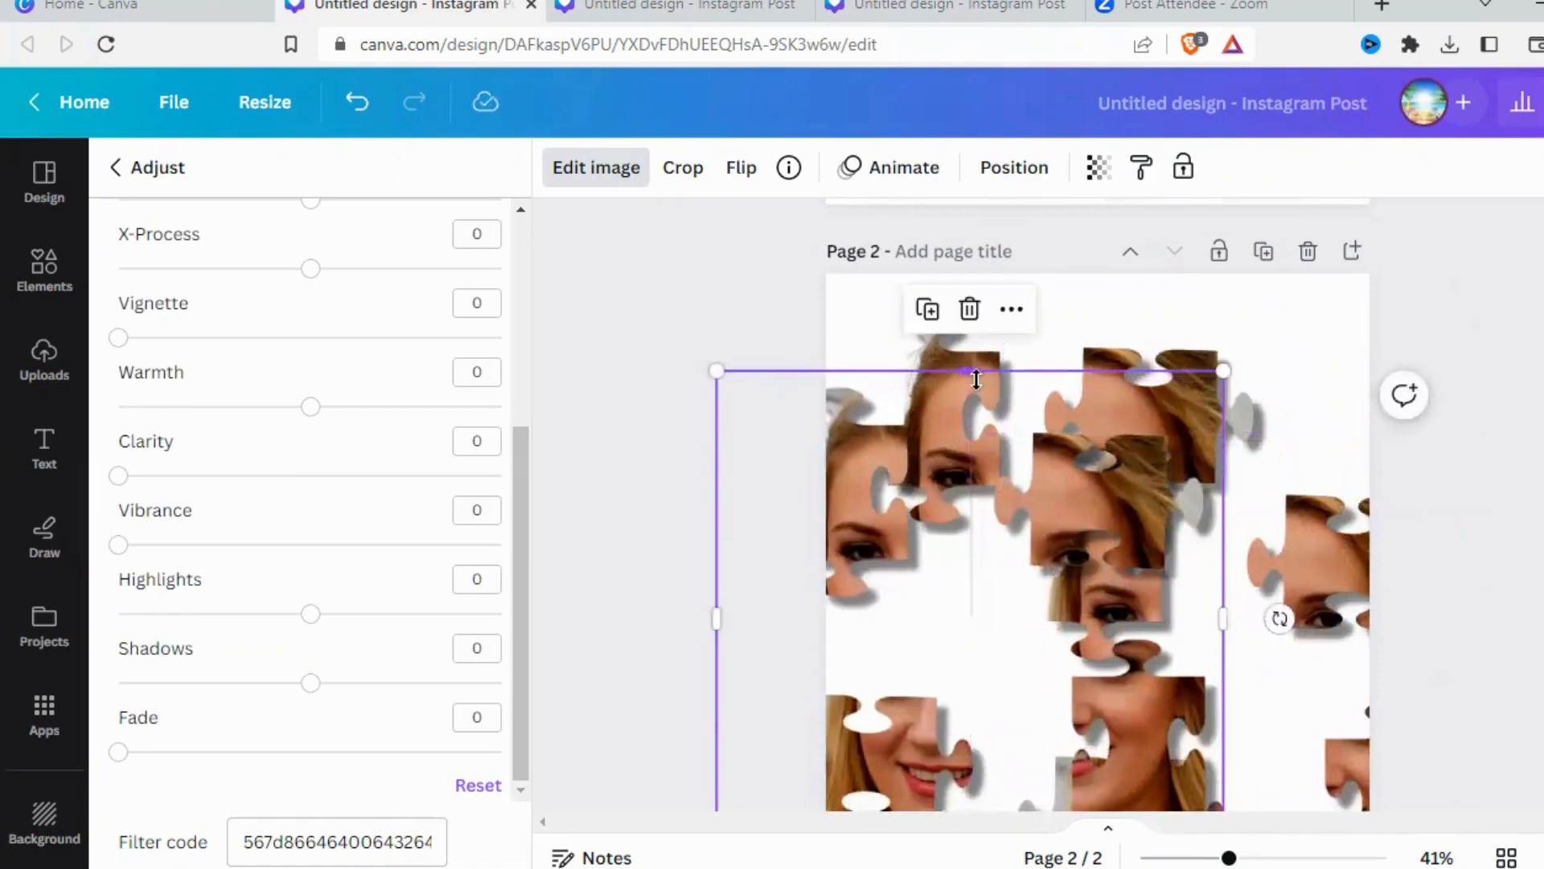
pyautogui.moveTo(976, 379); pyautogui.dragTo(972, 623)
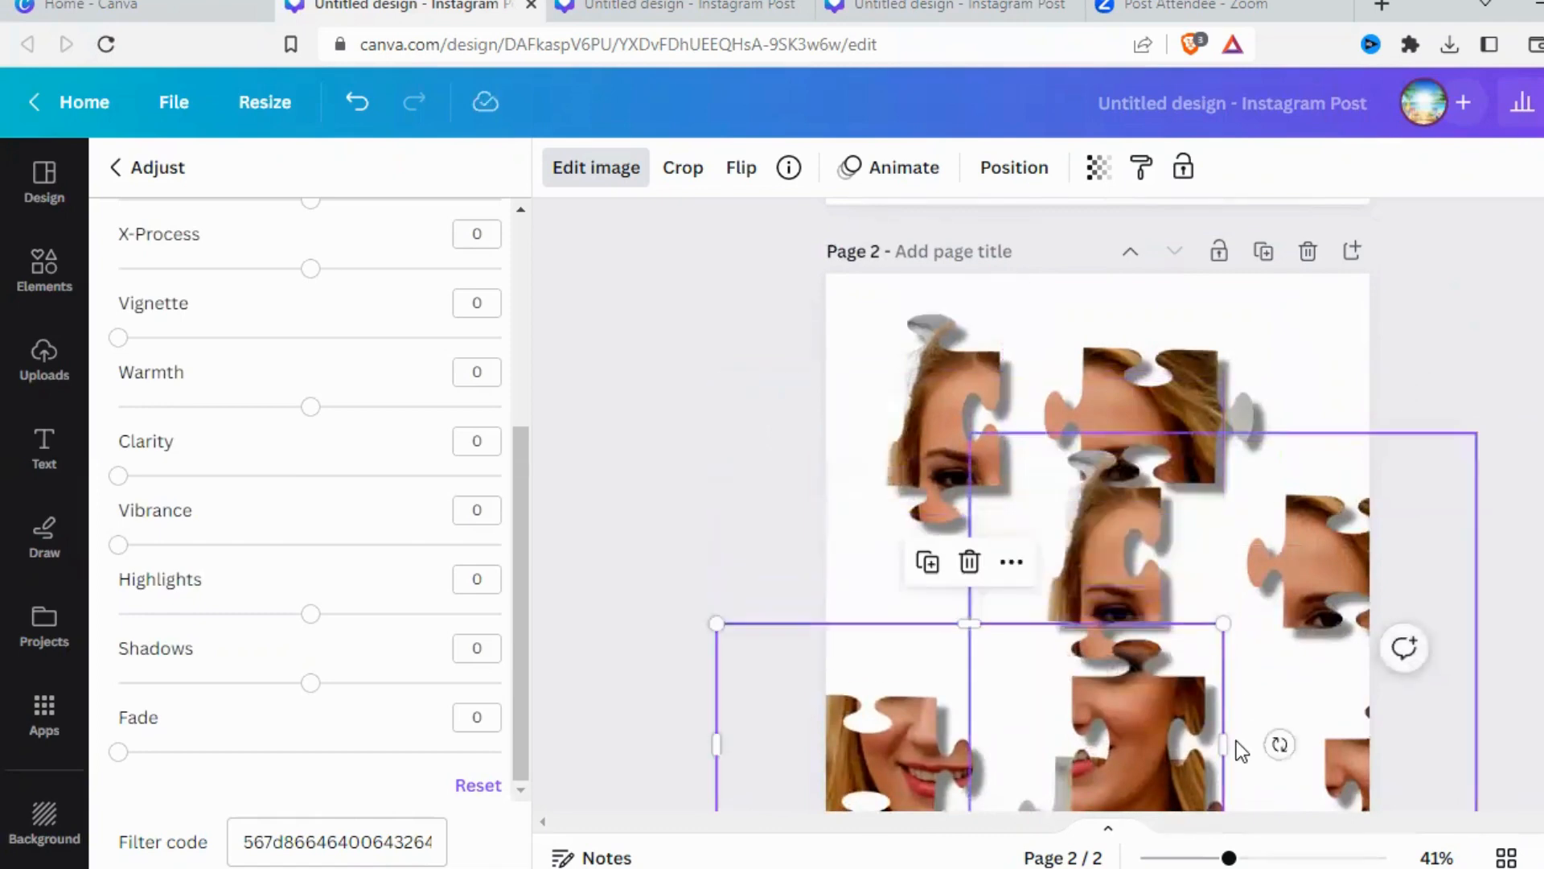
pyautogui.moveTo(1218, 737); pyautogui.dragTo(1002, 732)
pyautogui.moveTo(894, 691); pyautogui.dragTo(970, 579)
# - Crop the remaining puzzle copy down to its lower-right piece and move it into the lower-right area of the page
pyautogui.click(1045, 527)
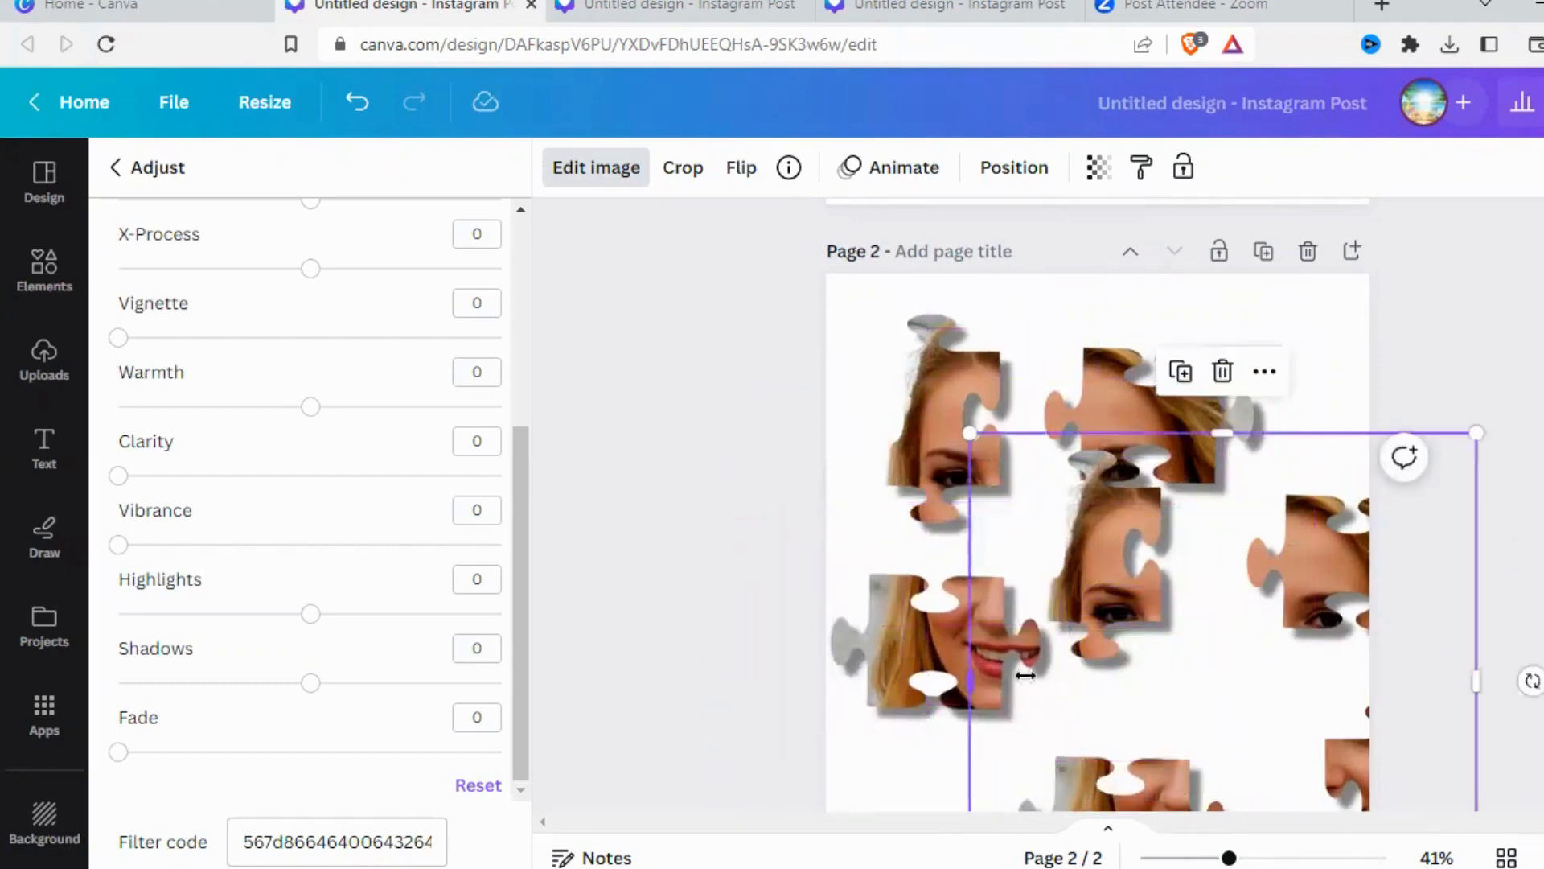
pyautogui.moveTo(1026, 676); pyautogui.dragTo(1225, 663)
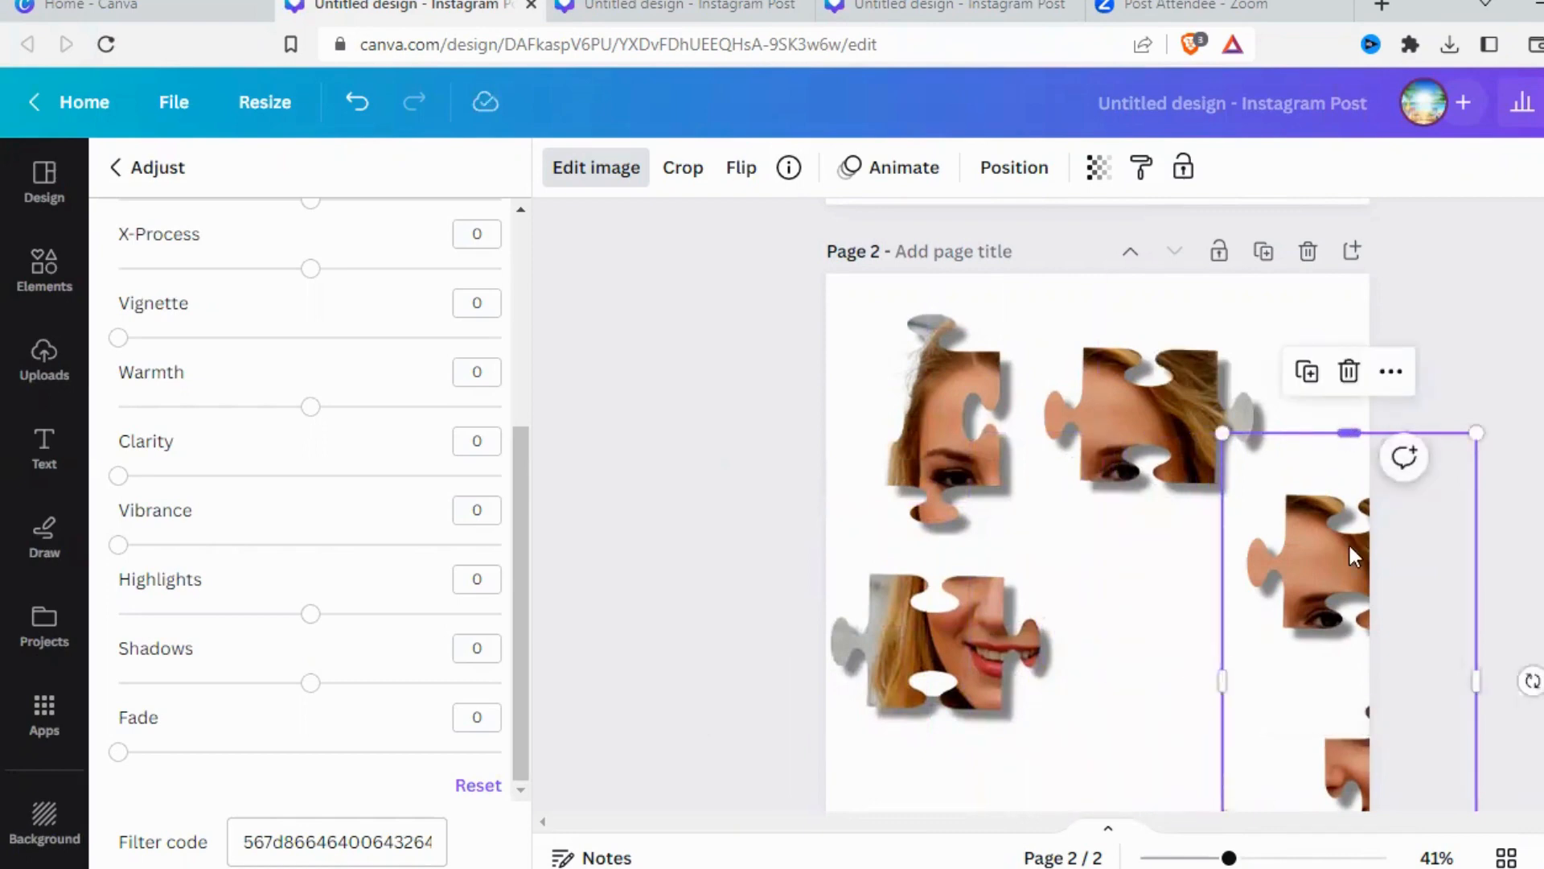
pyautogui.moveTo(1349, 432); pyautogui.dragTo(1188, 558)
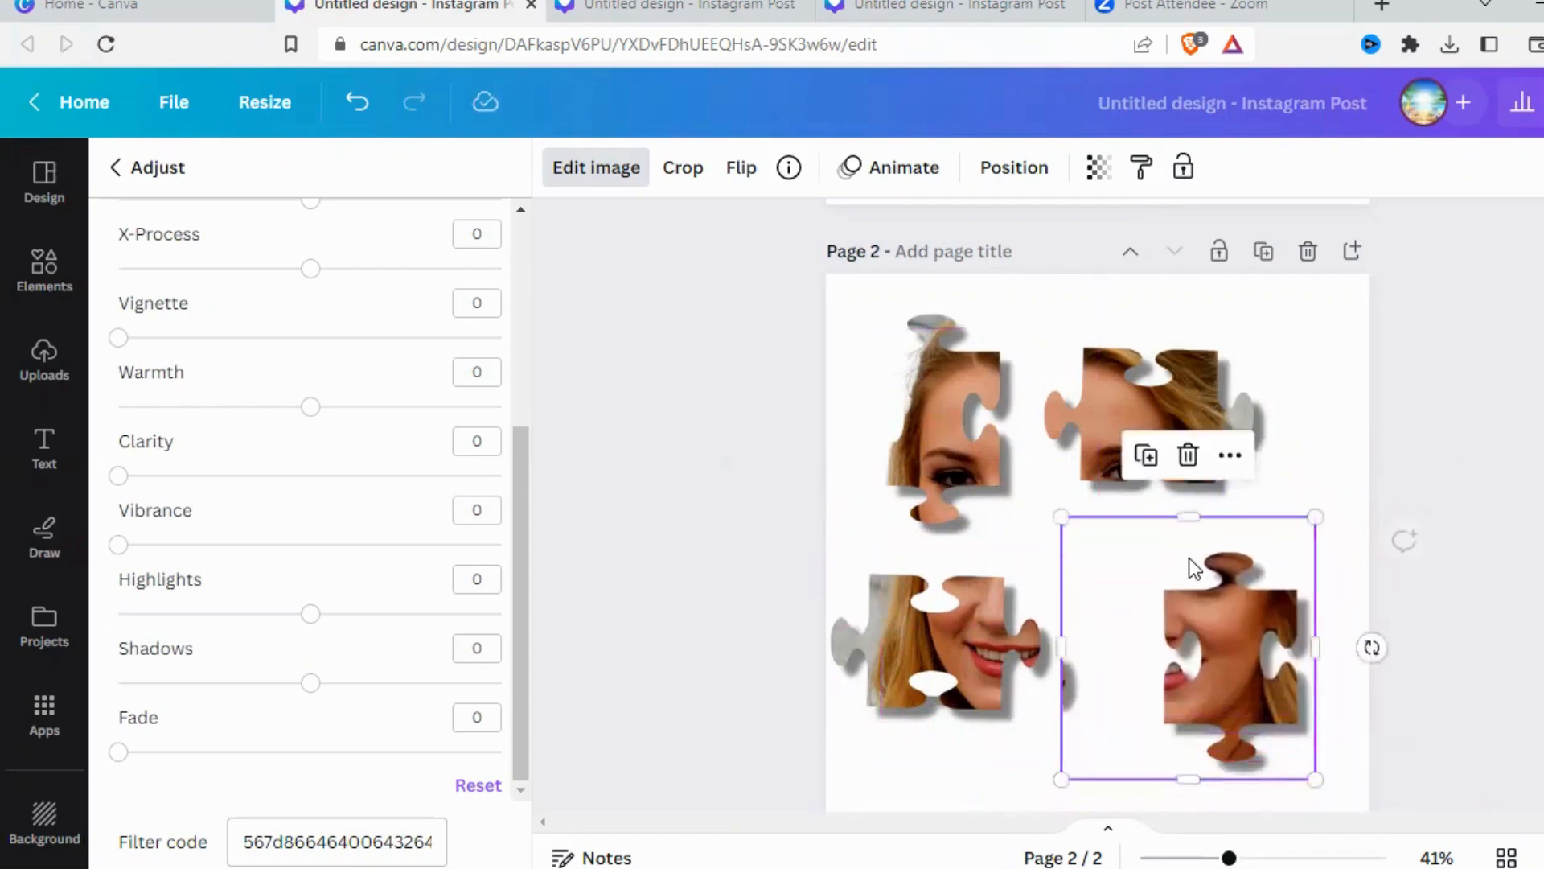
# - Move the upper-right and lower-left pieces against the upper-left piece so that the face joins up
pyautogui.click(908, 437)
pyautogui.moveTo(1112, 424); pyautogui.dragTo(1045, 420)
pyautogui.moveTo(941, 629); pyautogui.dragTo(945, 547)
# - Send the lower-left piece behind the upper-left piece in the layer order
pyautogui.rightClick(948, 547)
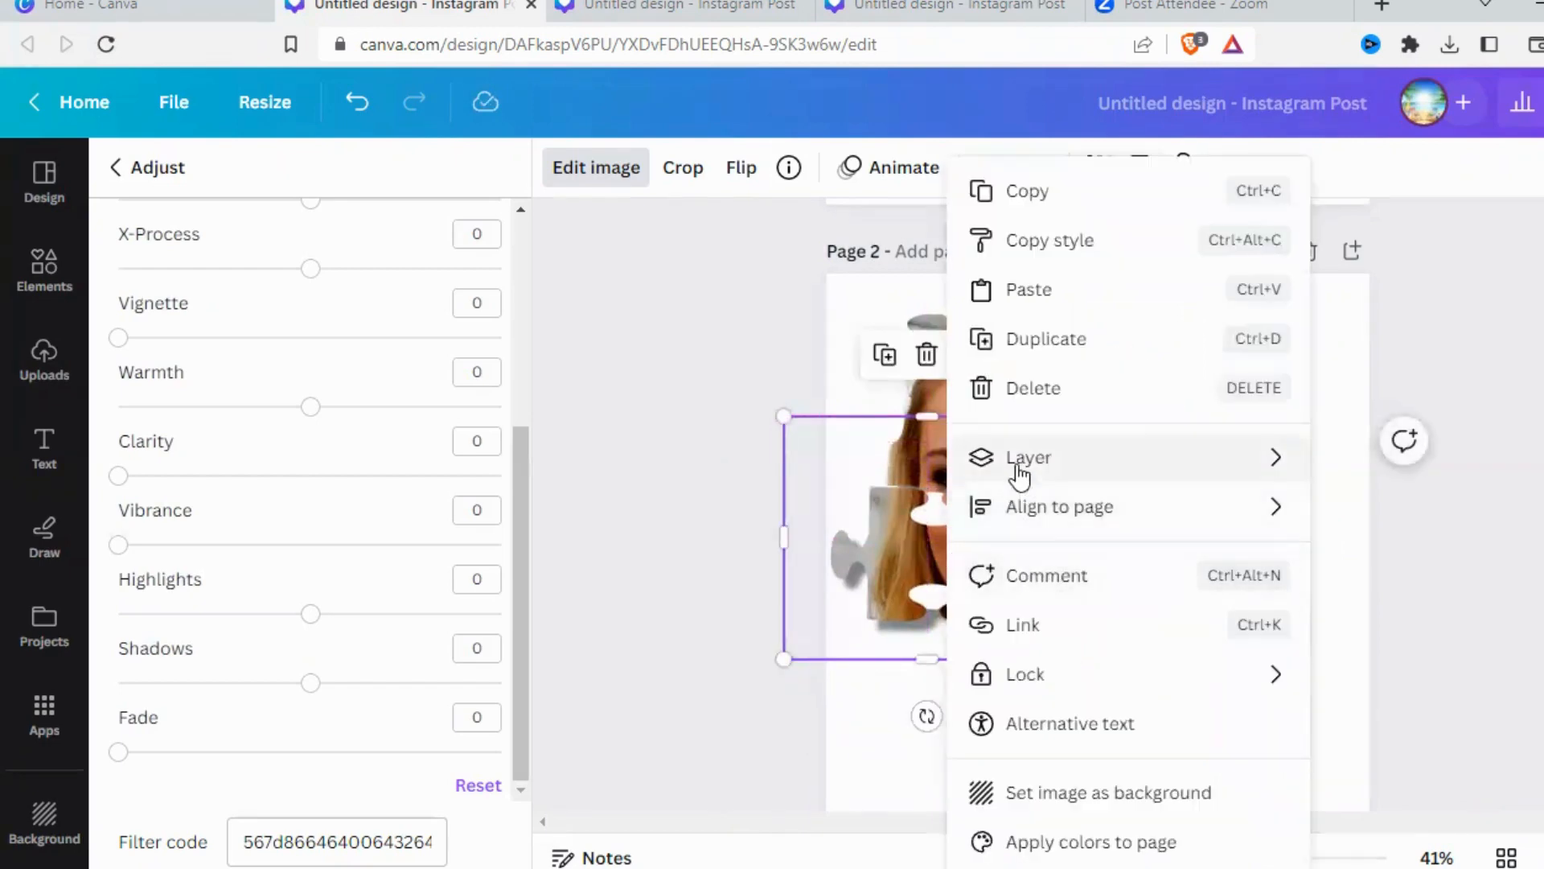
pyautogui.moveTo(1019, 474)
pyautogui.click(1448, 619)
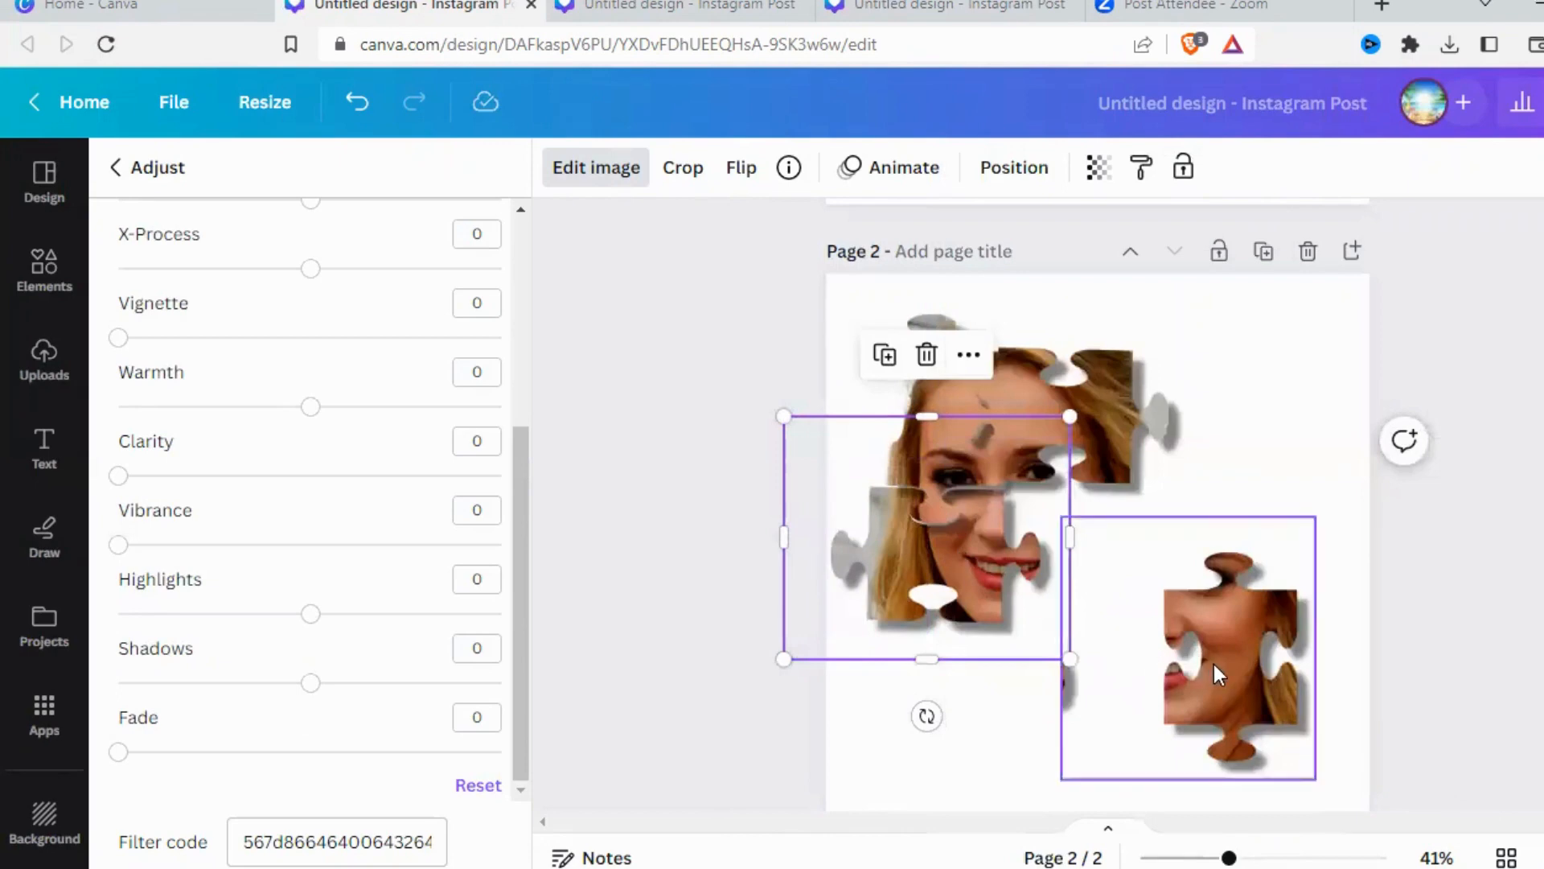
# - Rotate the lower-right piece clockwise to a tilt and place it slightly apart from the joined pieces
pyautogui.moveTo(1213, 663)
pyautogui.mouseDown()
pyautogui.moveTo(1173, 620)
pyautogui.moveTo(1252, 691)
pyautogui.moveTo(1214, 682)
pyautogui.moveTo(1210, 641)
pyautogui.mouseUp()
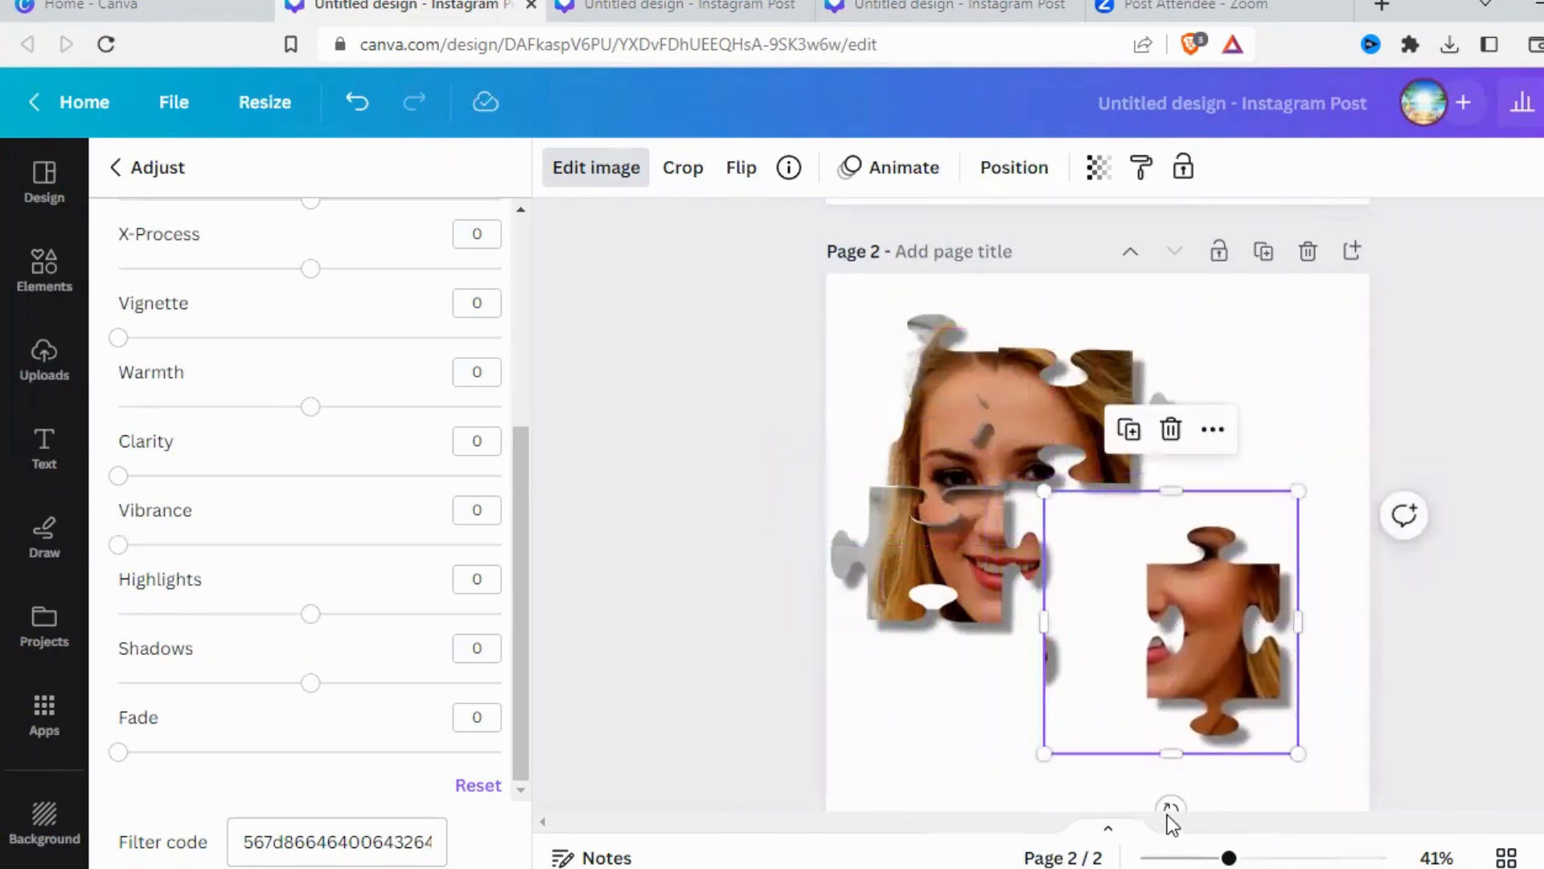
pyautogui.moveTo(1161, 724); pyautogui.dragTo(1167, 697)
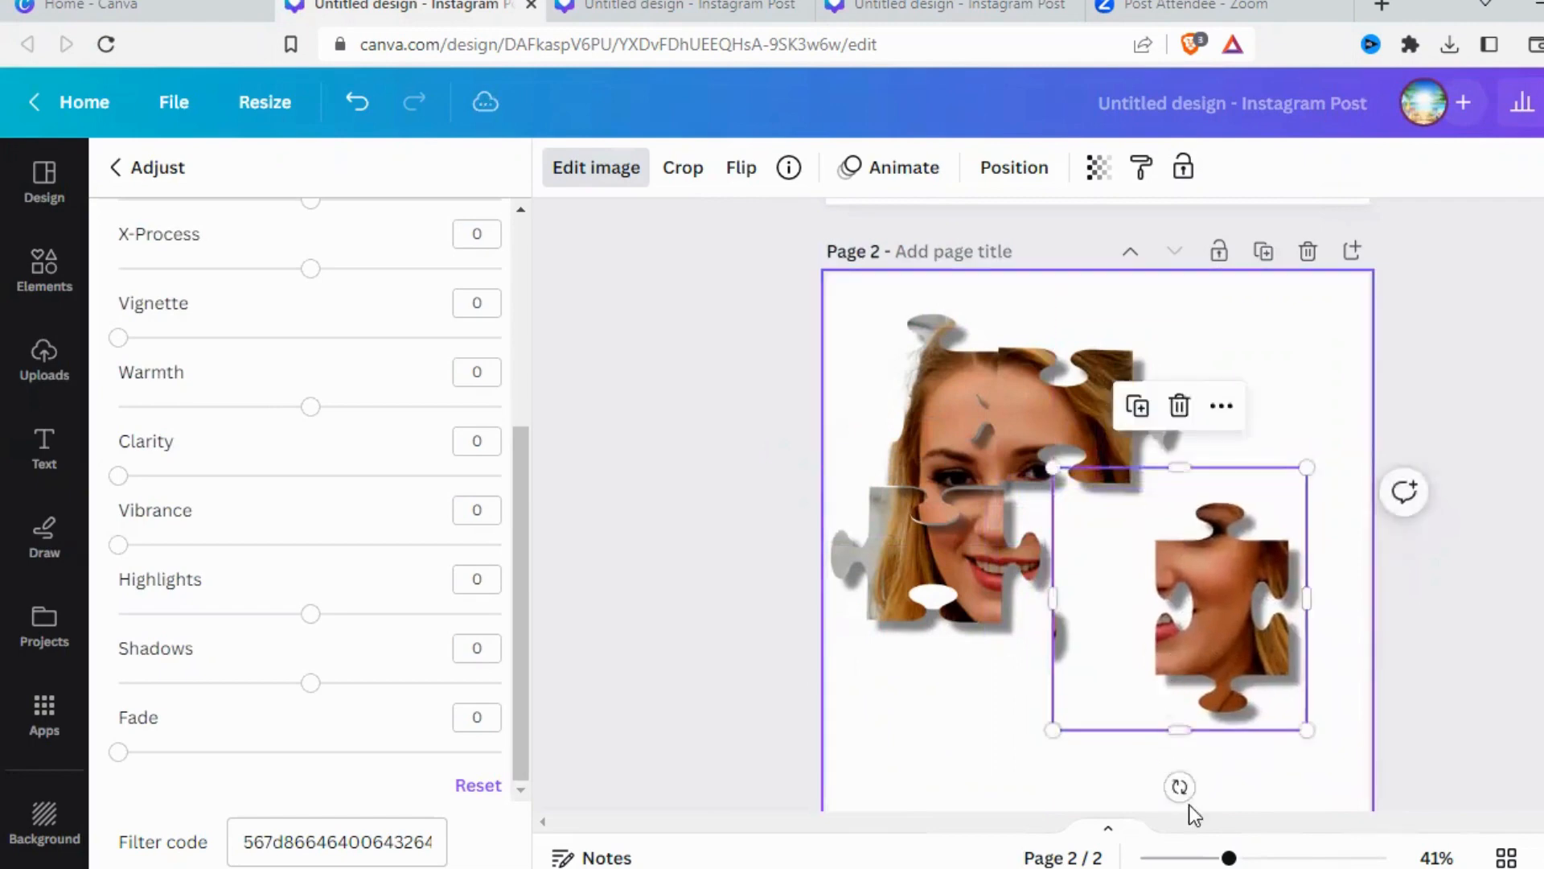
pyautogui.moveTo(1106, 796); pyautogui.dragTo(1037, 776)
pyautogui.moveTo(1187, 589); pyautogui.dragTo(1151, 579)
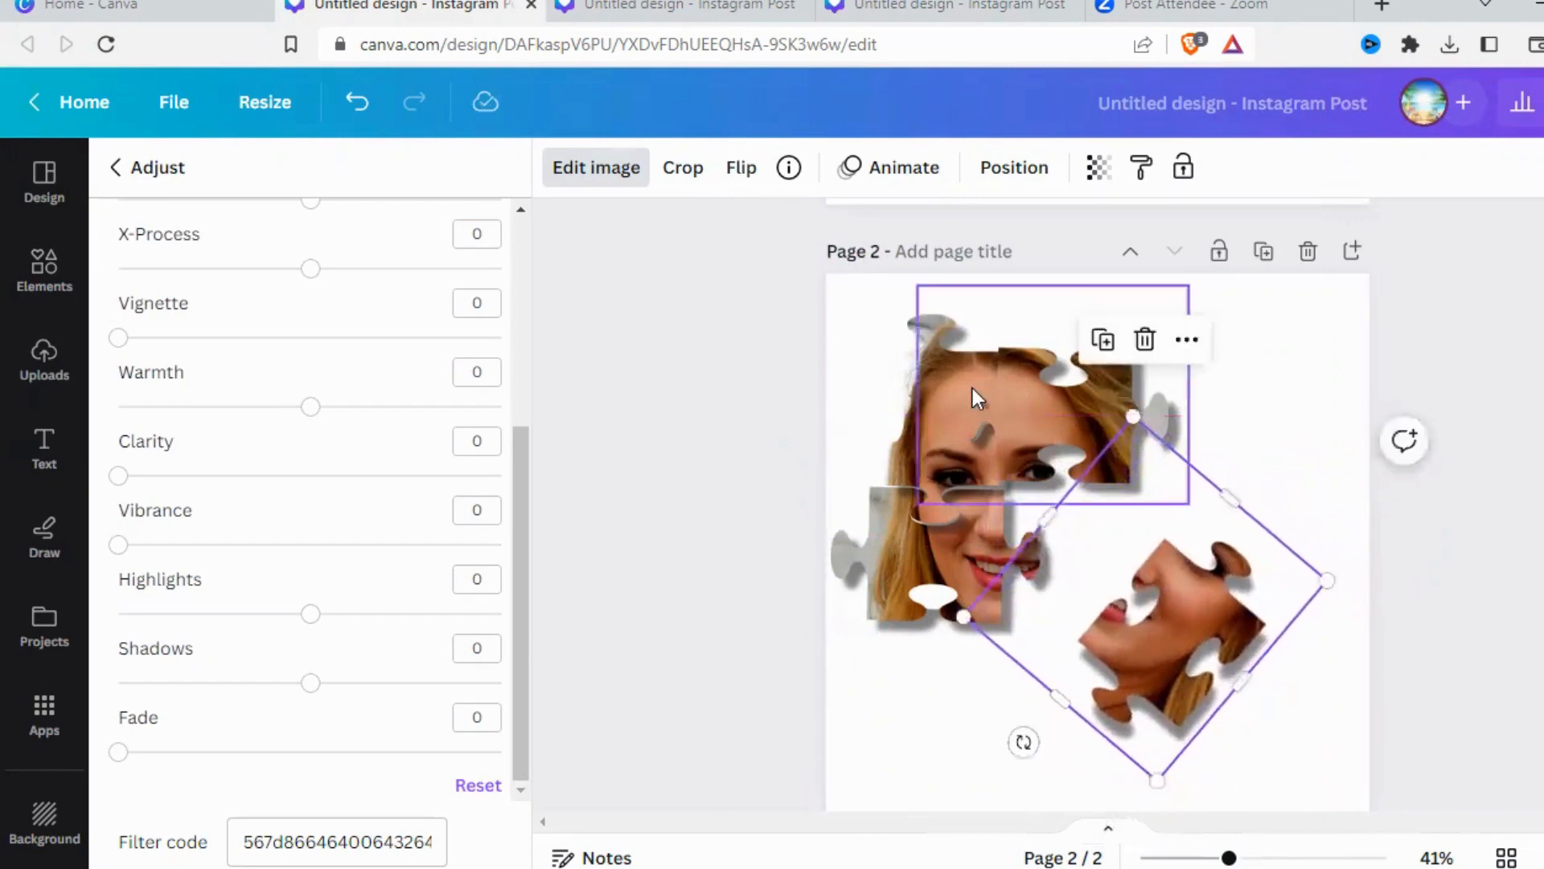
# - Fine-tune the upper-right piece's fit against the upper-left piece and deselect it
pyautogui.click(1025, 410)
pyautogui.moveTo(1025, 410); pyautogui.dragTo(1035, 411)
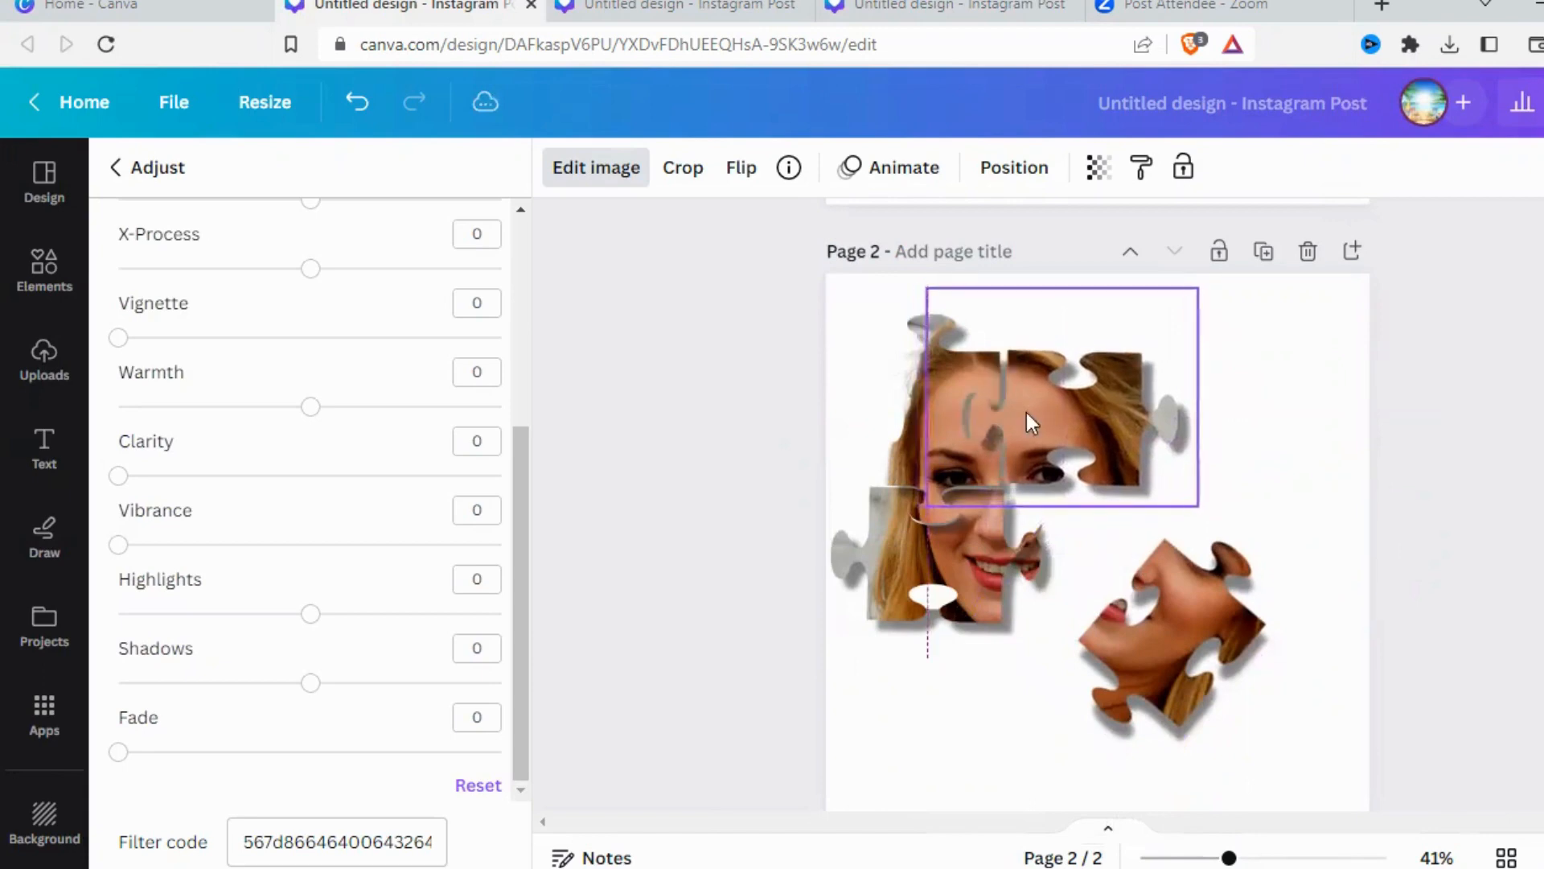
pyautogui.moveTo(1032, 423); pyautogui.dragTo(1023, 412)
pyautogui.click(1285, 459)
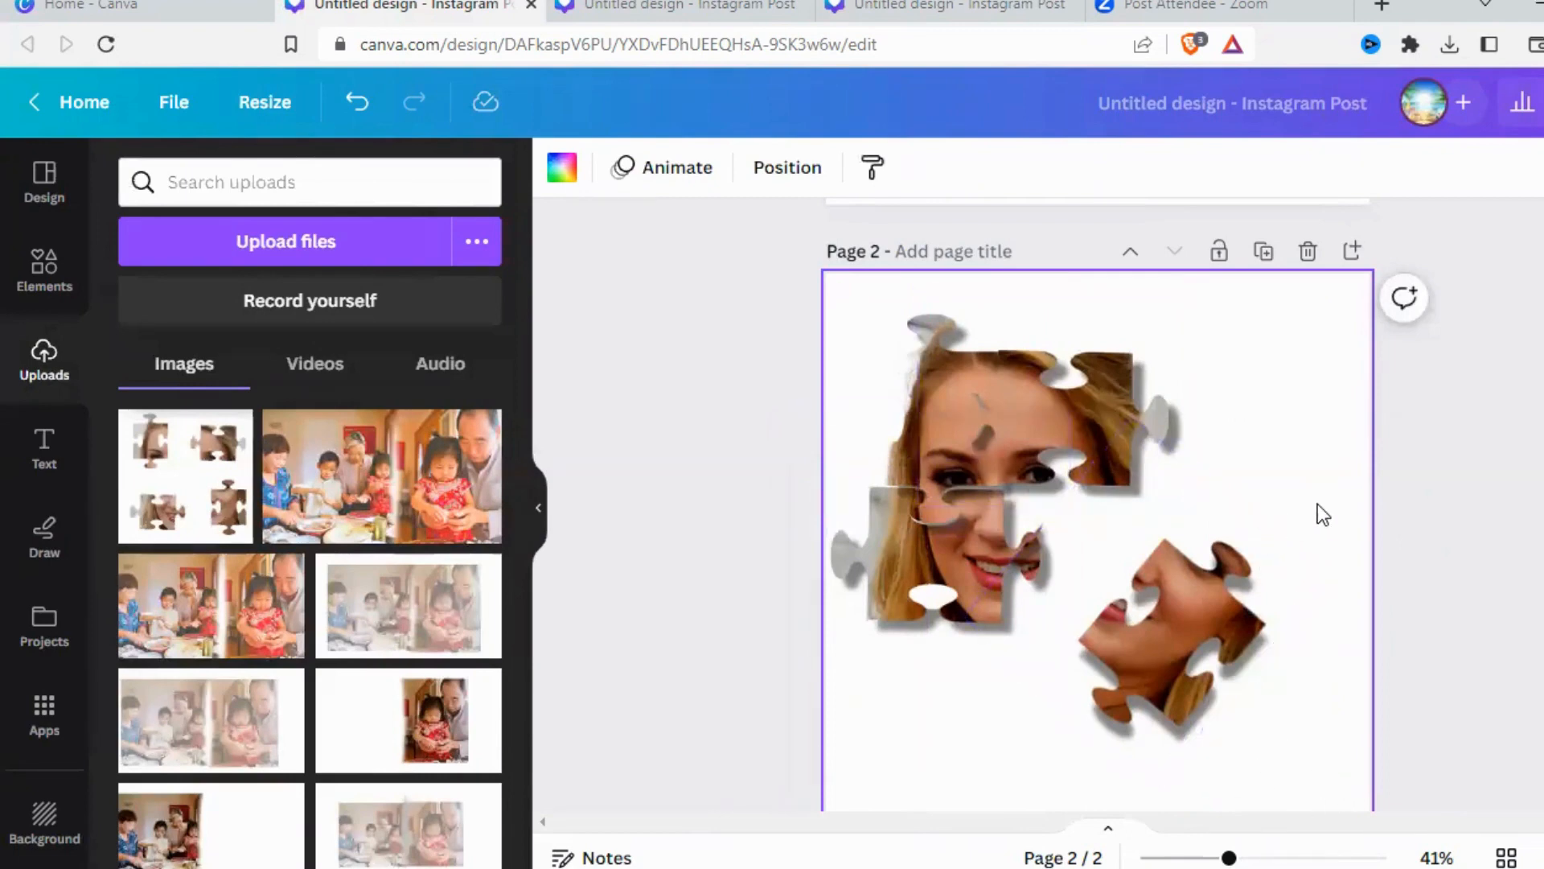
# - Open the design's PNG download settings and clear the selection of all pages
pyautogui.scroll(-2, 1323, 515)
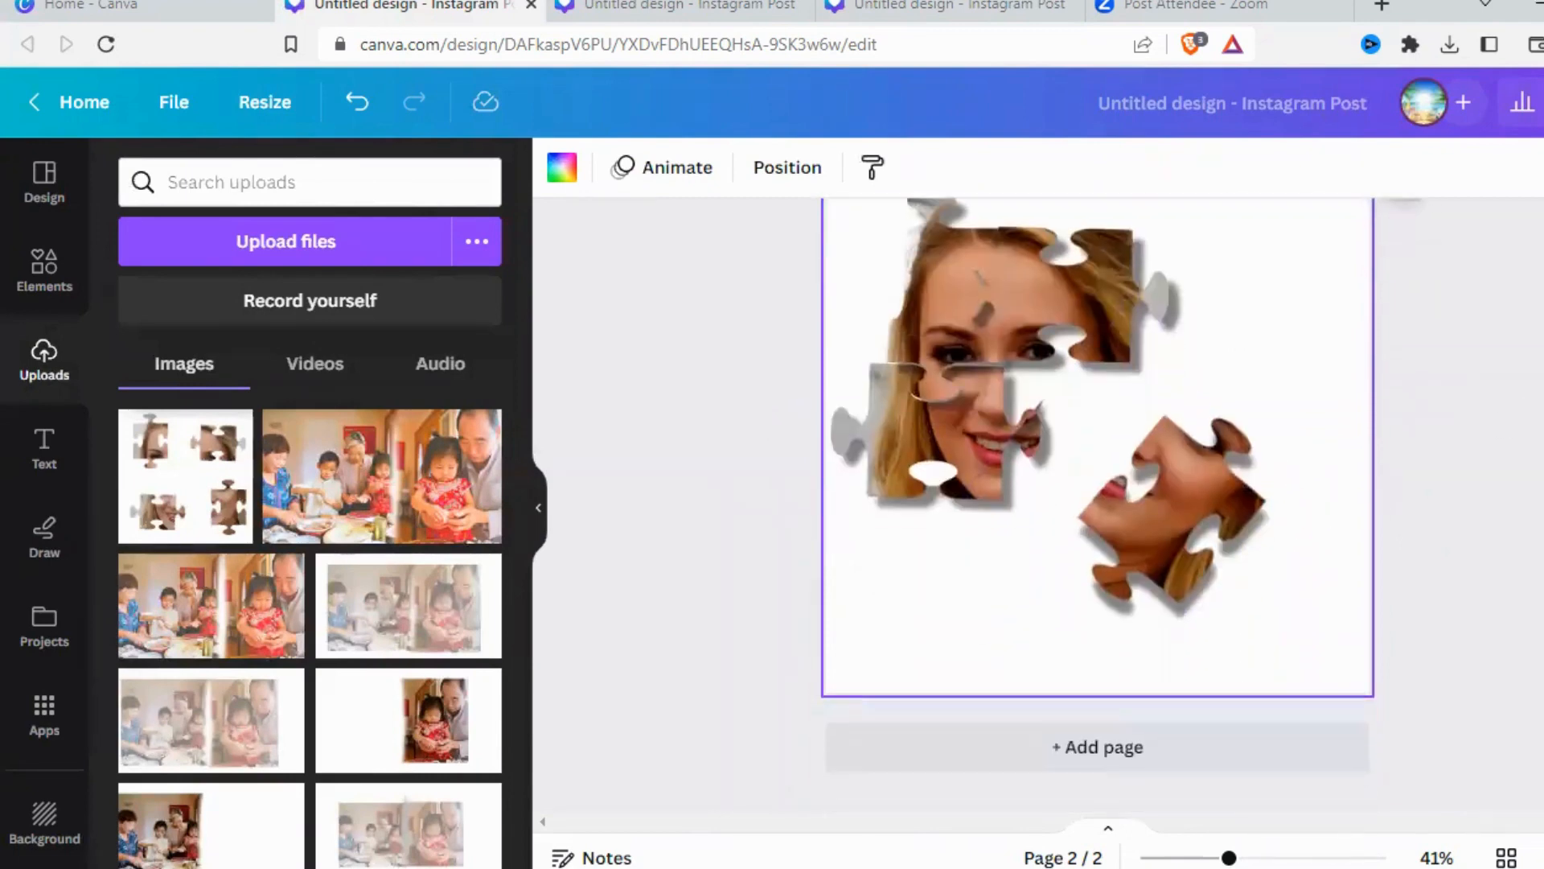
pyautogui.click(1543, 102)
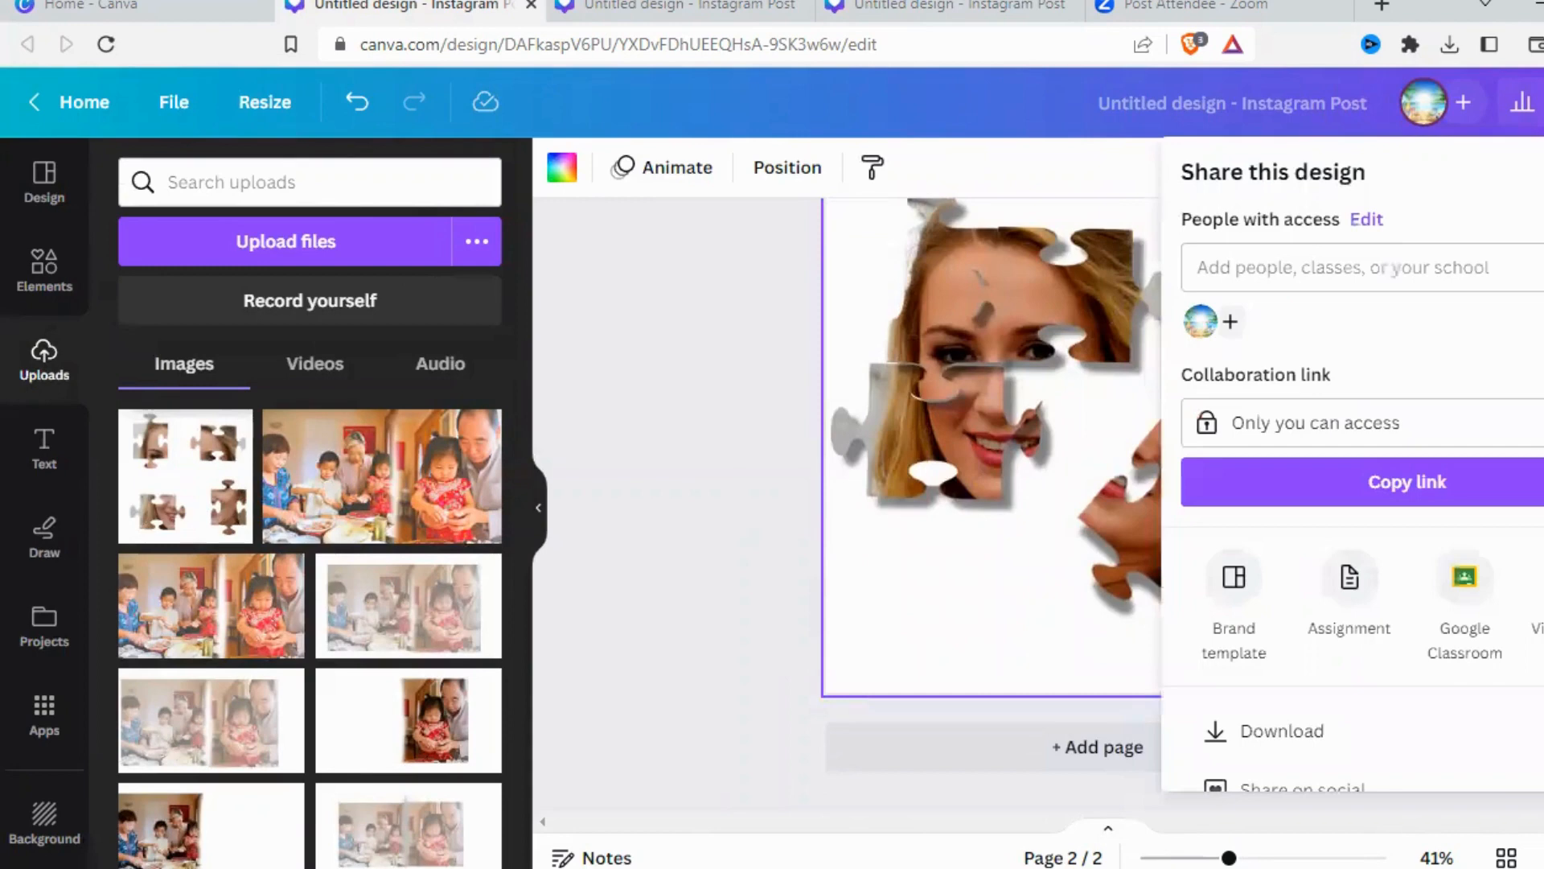
pyautogui.click(1279, 744)
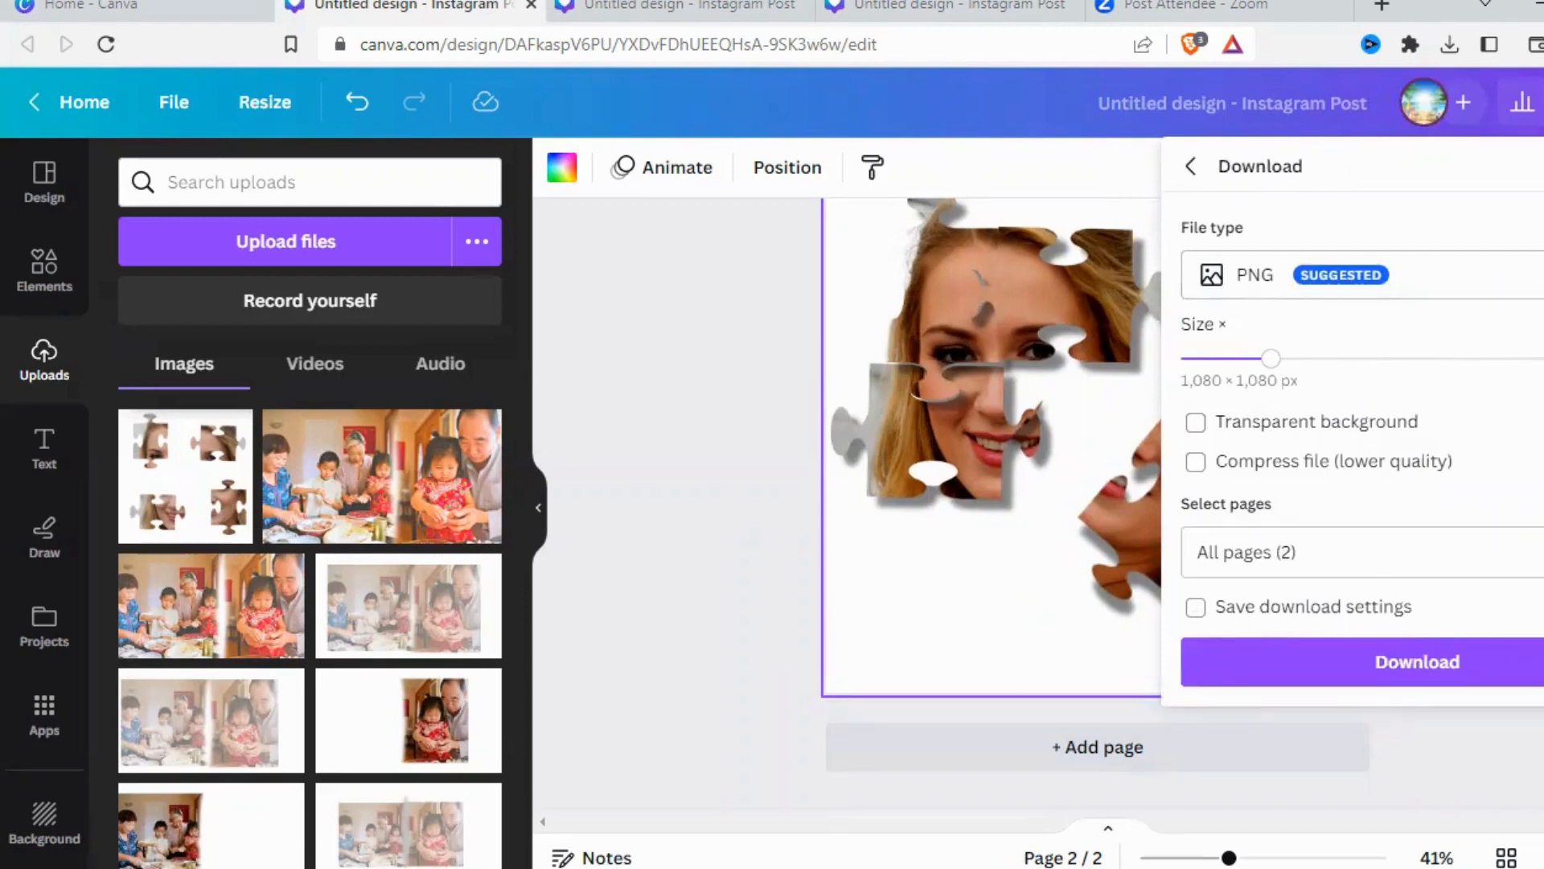
pyautogui.click(1532, 552)
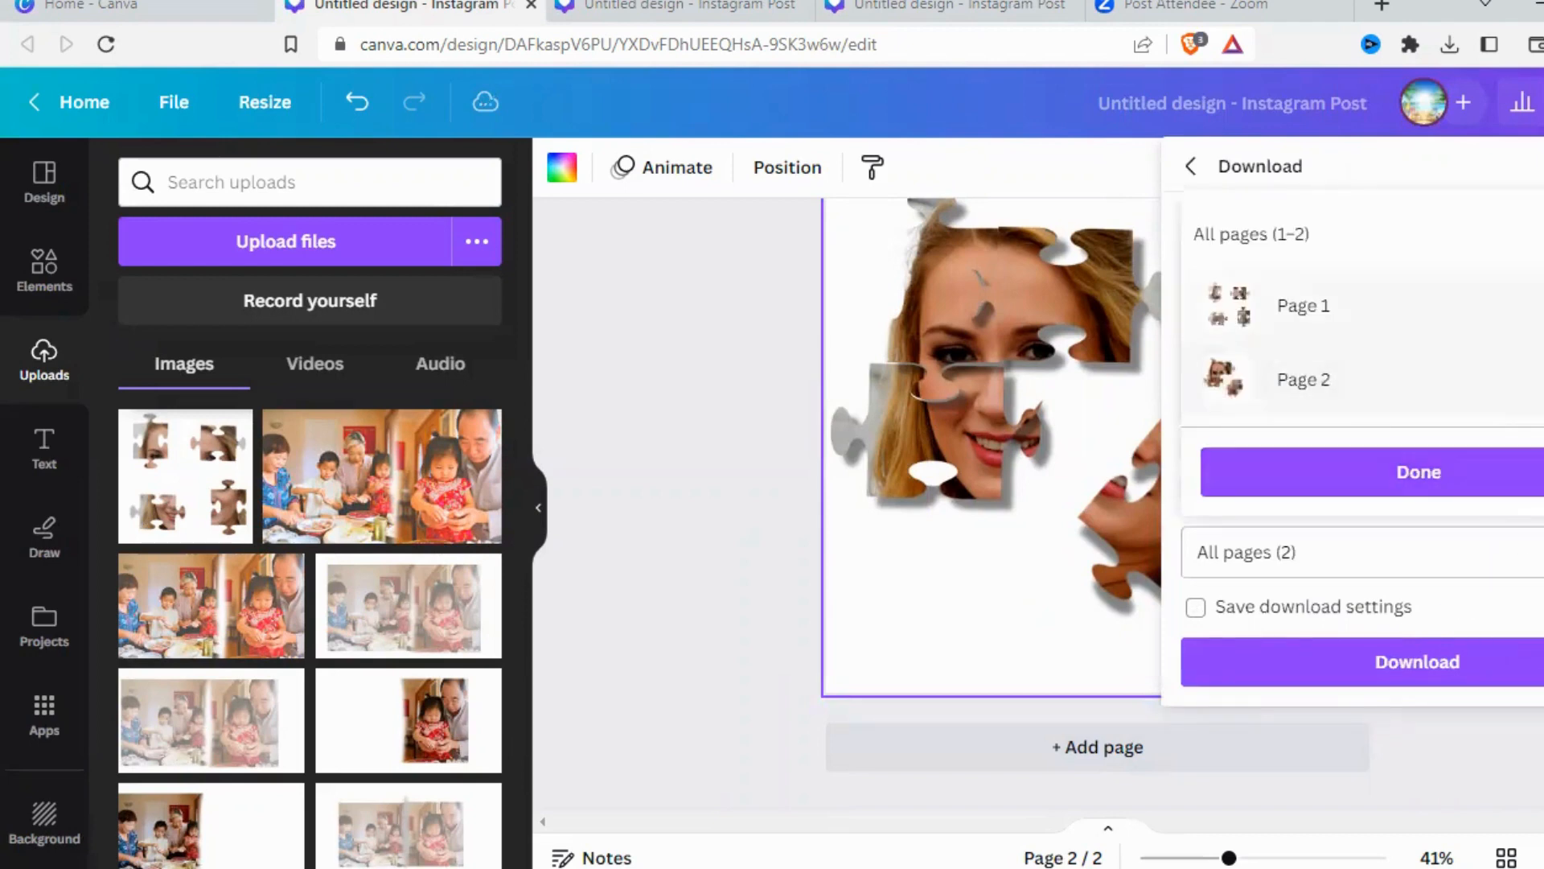
pyautogui.click(1536, 234)
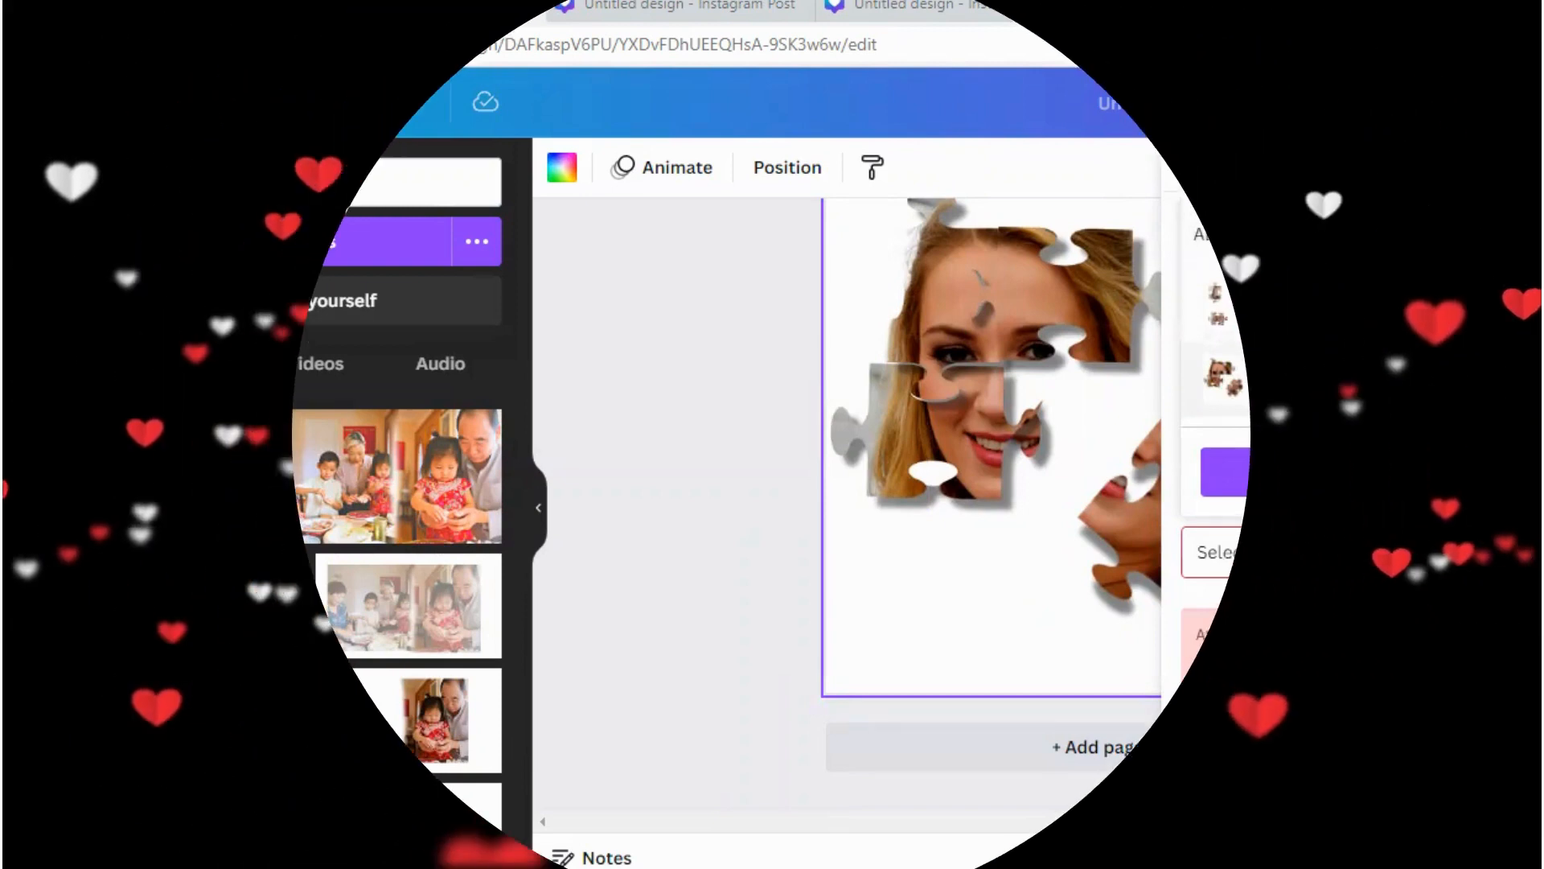